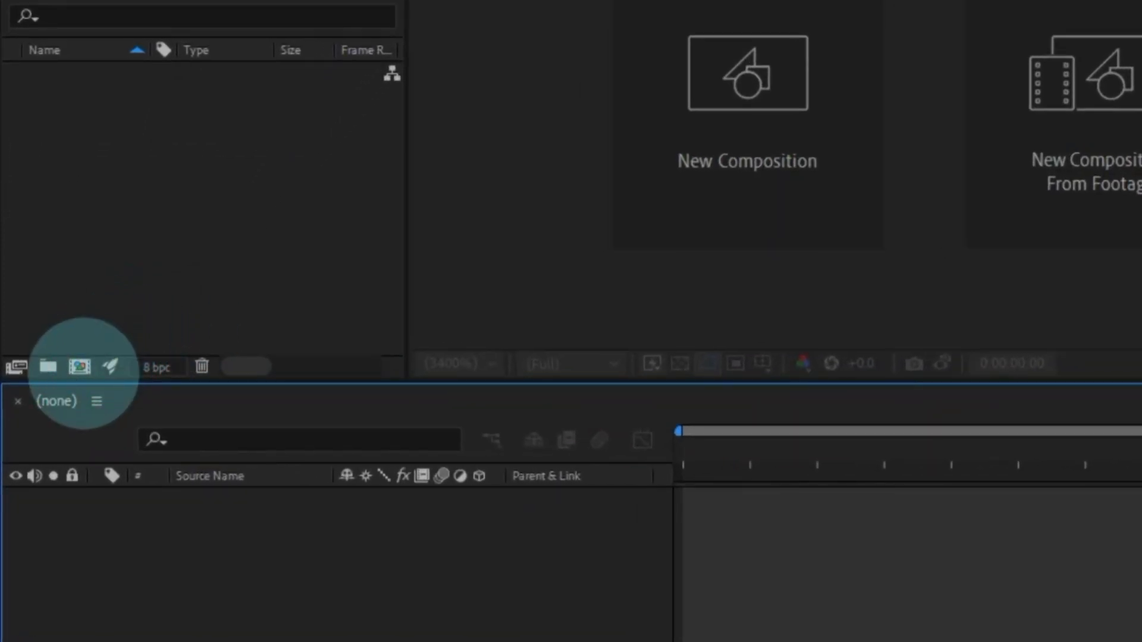
Create a new composition named '3d Text' that uses the Cinema 4D 3D renderer.
left_click(79, 367)
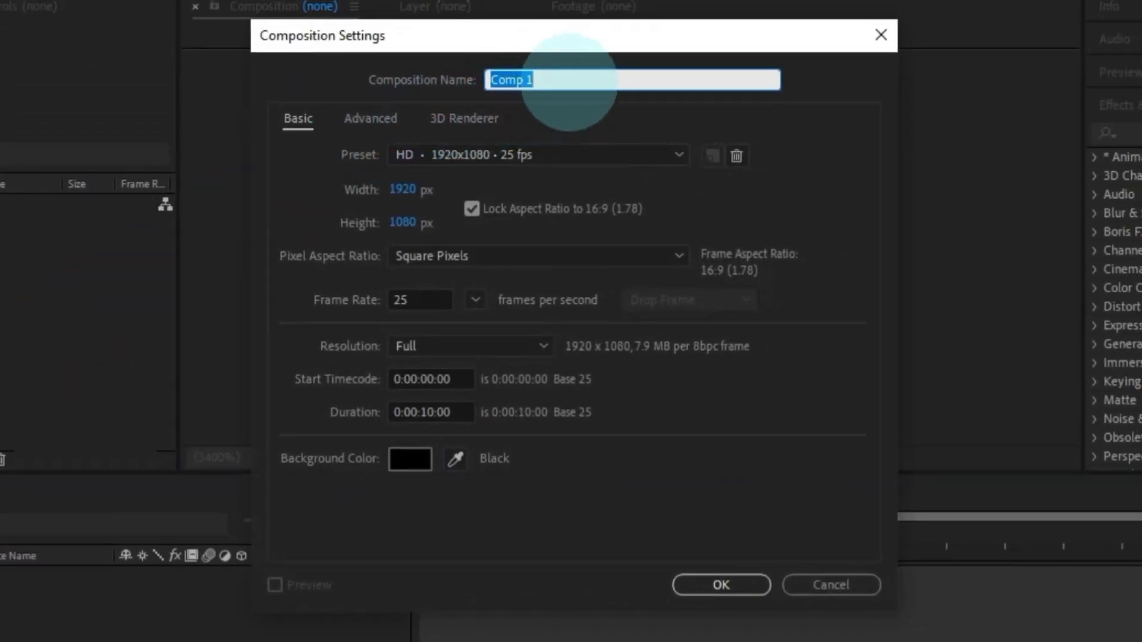
left_click_drag(569, 82, 447, 79)
type("3d Text")
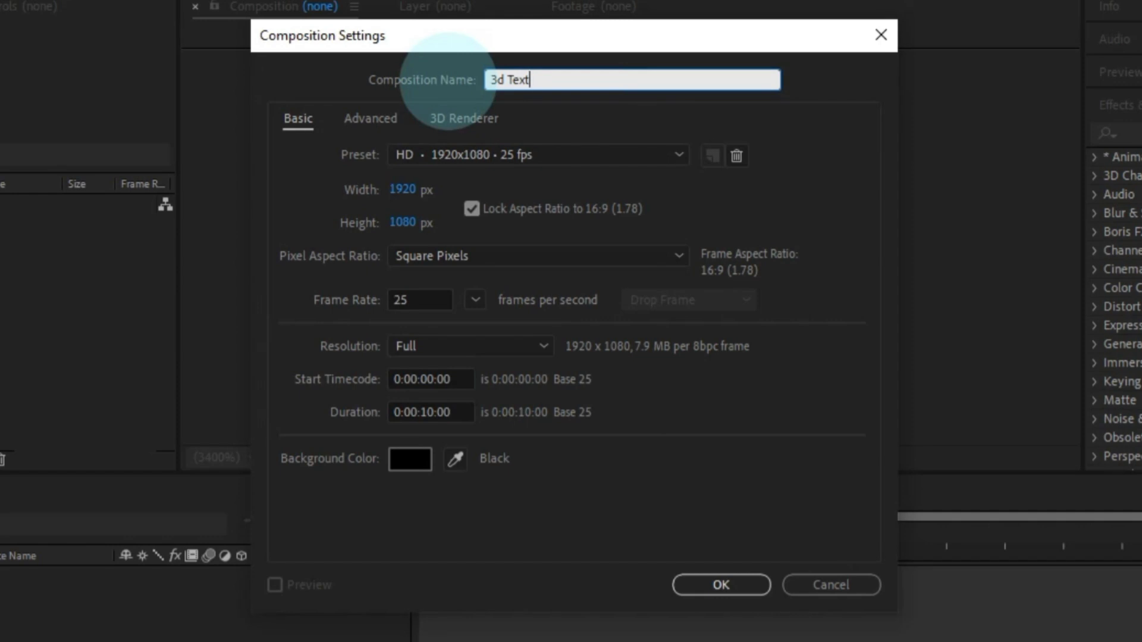
left_click(454, 97)
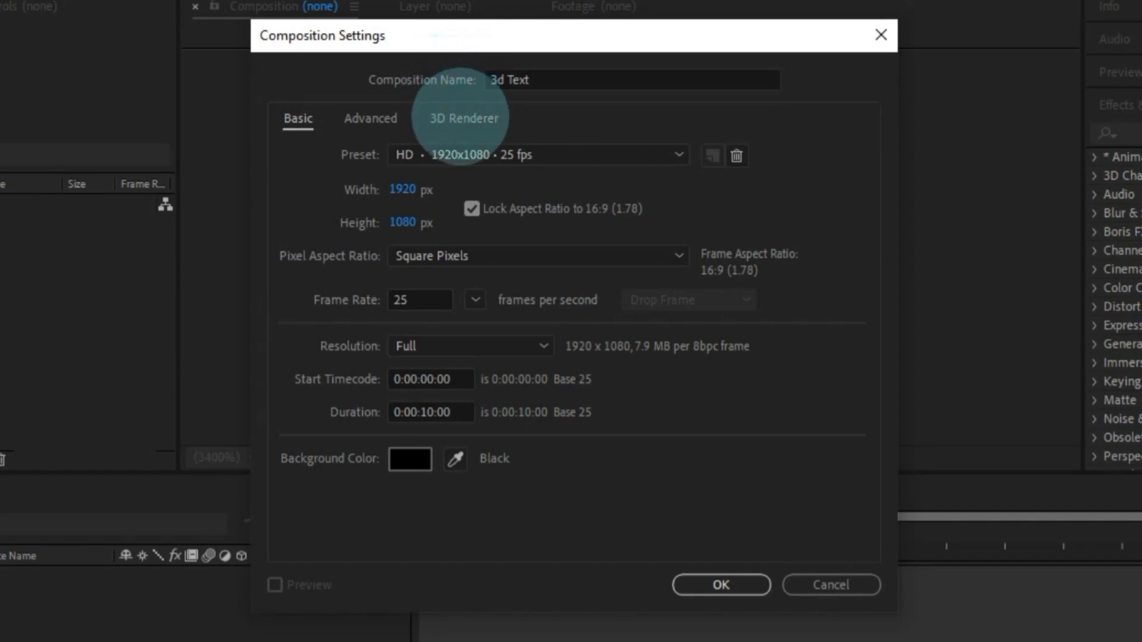
left_click(463, 117)
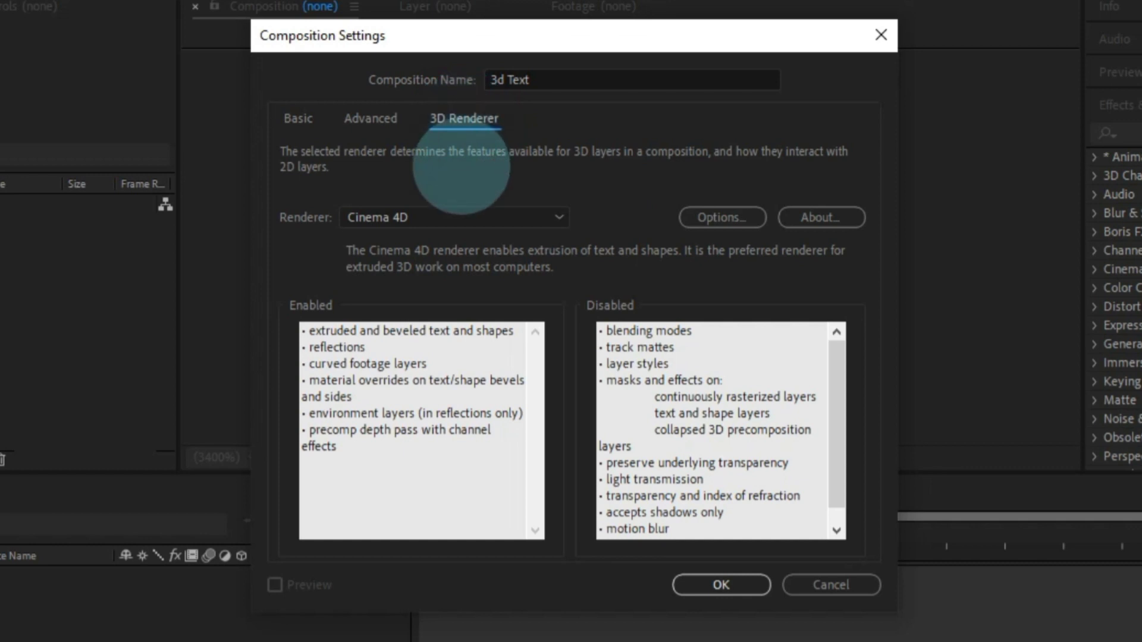
left_click(428, 217)
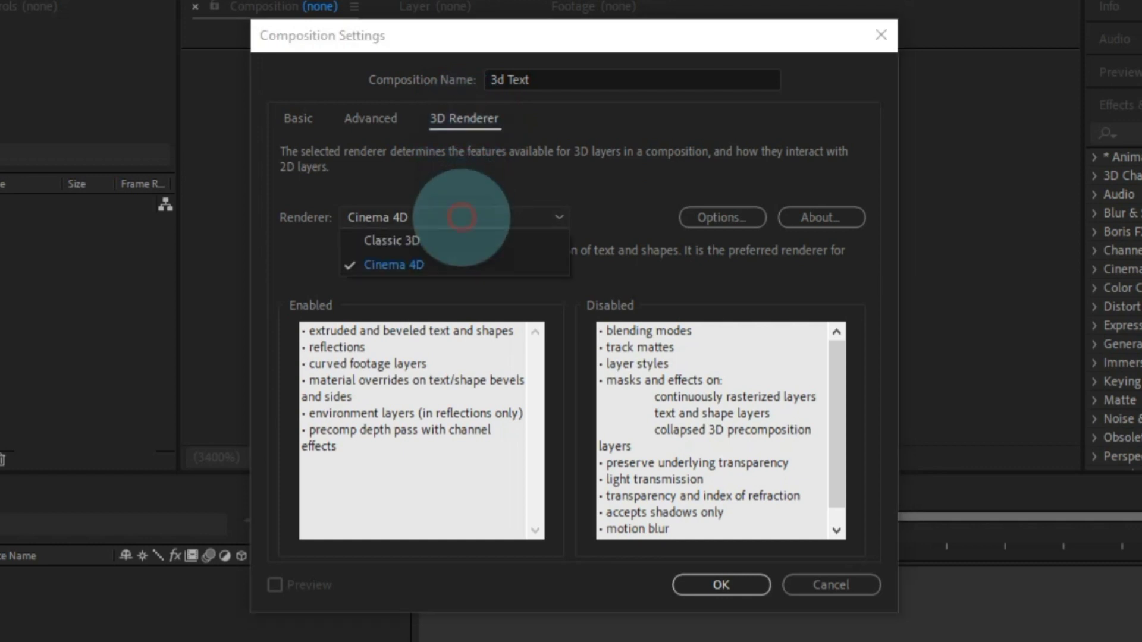
left_click(403, 265)
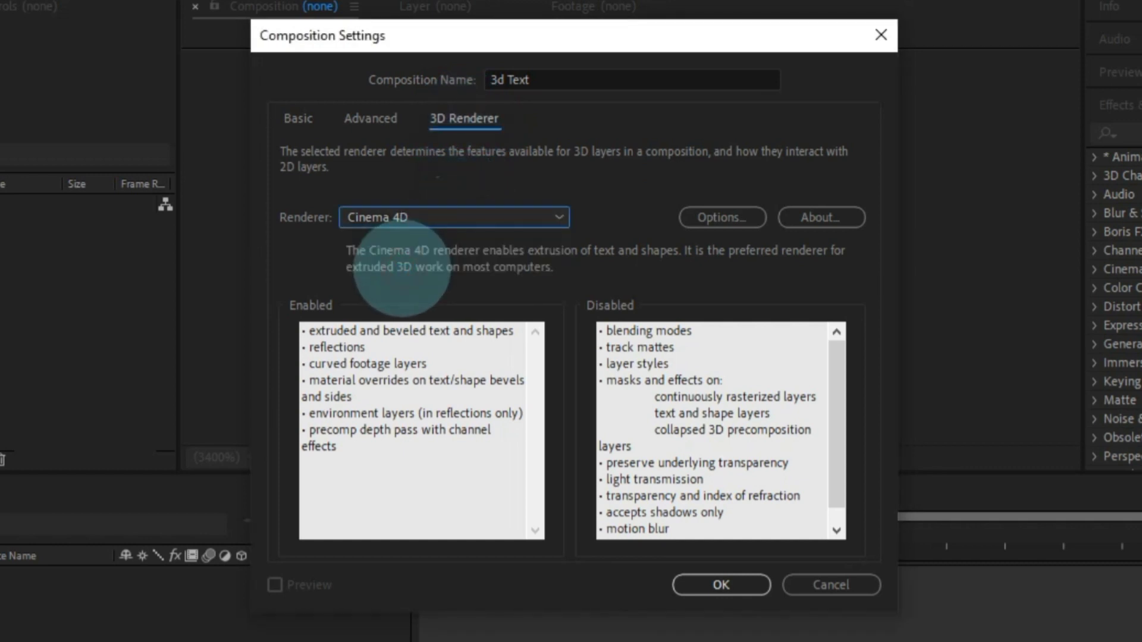
left_click(721, 585)
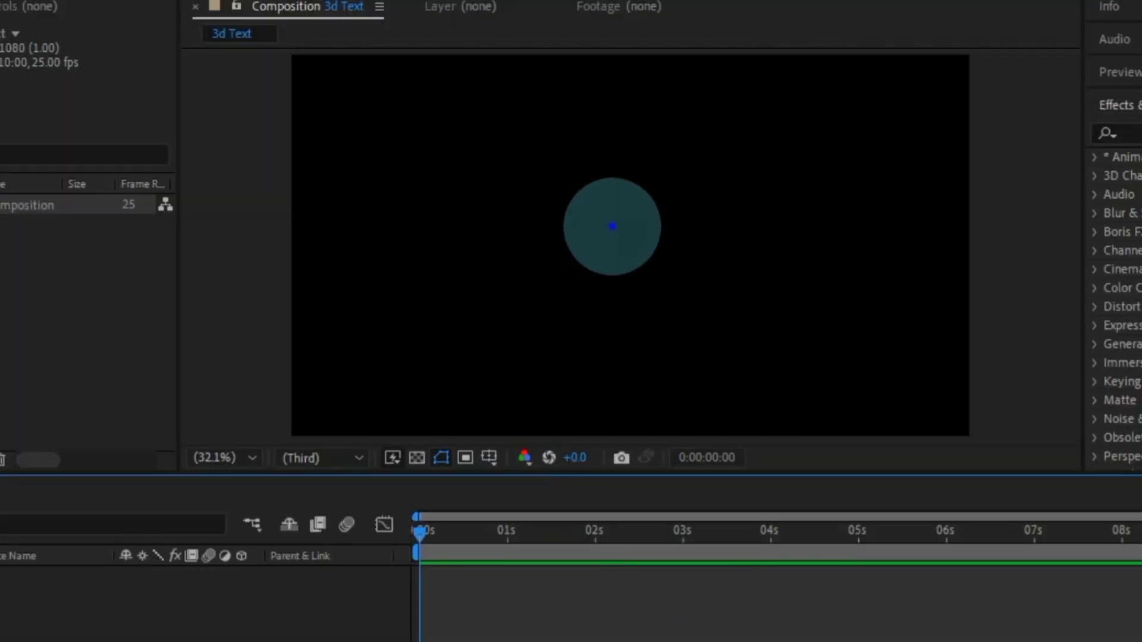
Add a text layer reading '3D TEXT' to the composition.
right_click(612, 226)
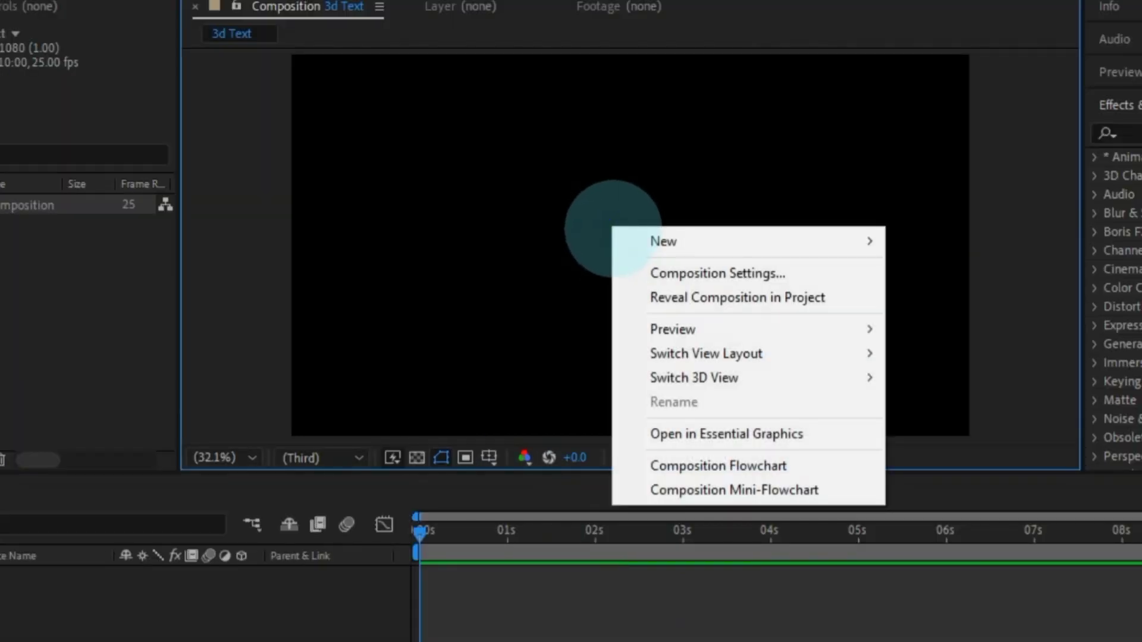
mouse_move(689, 238)
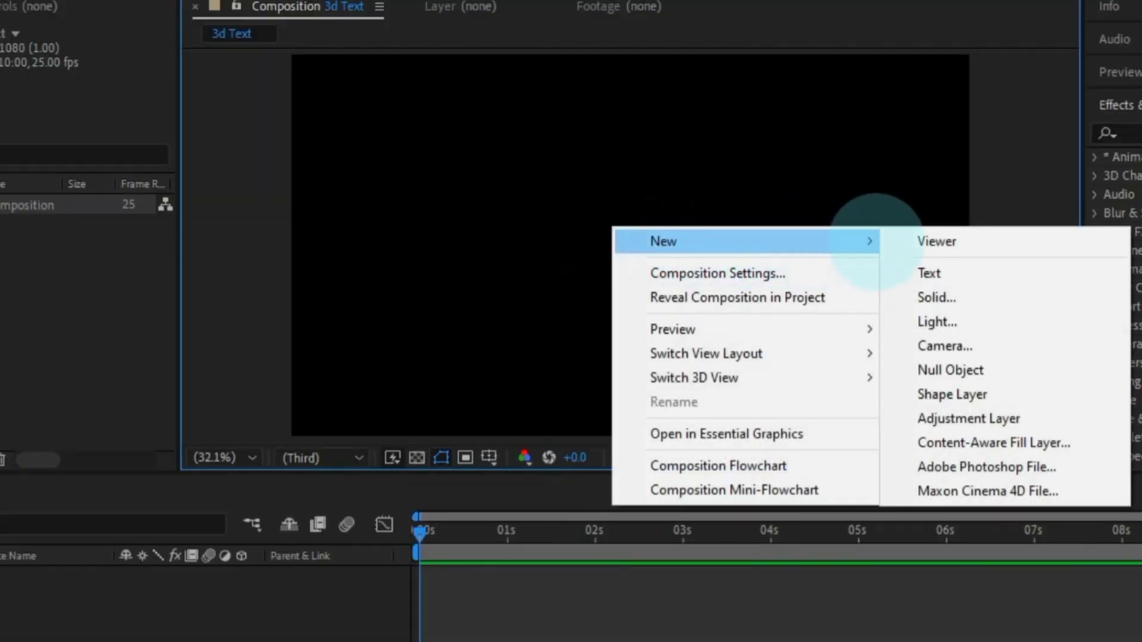
left_click(945, 273)
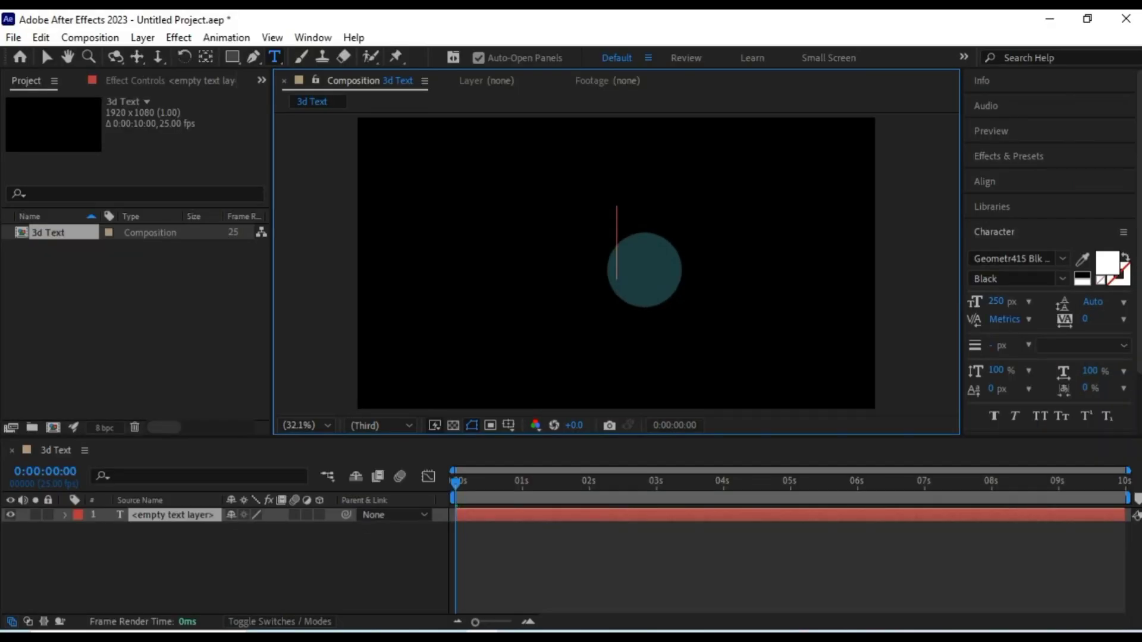
type("3D TEXT")
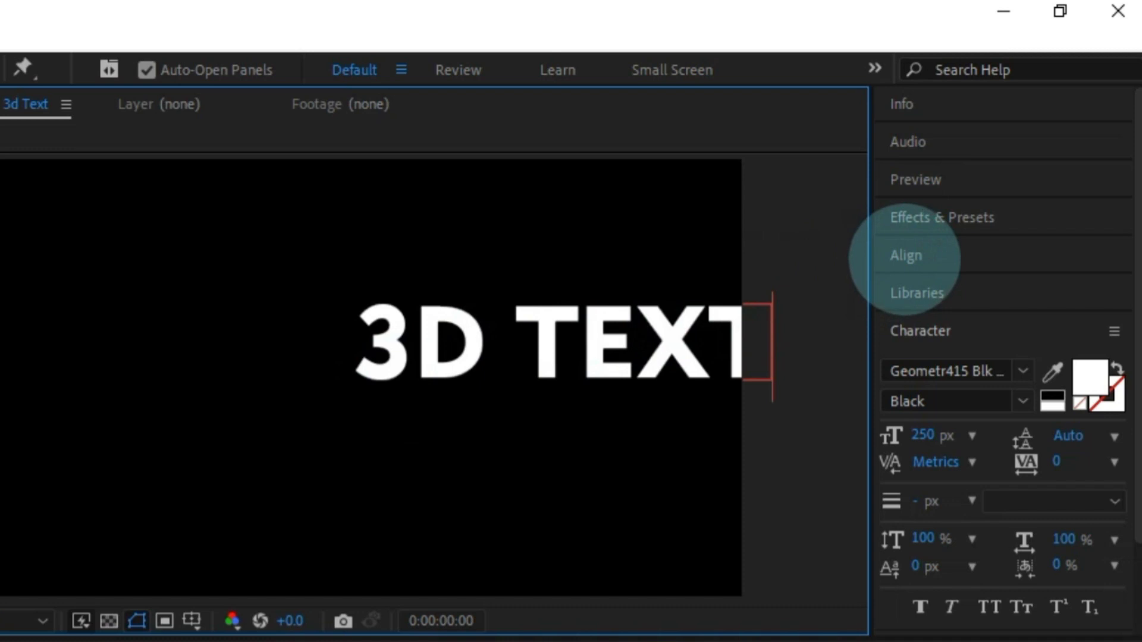
Centre the text layer horizontally and vertically using the Align panel.
left_click(905, 256)
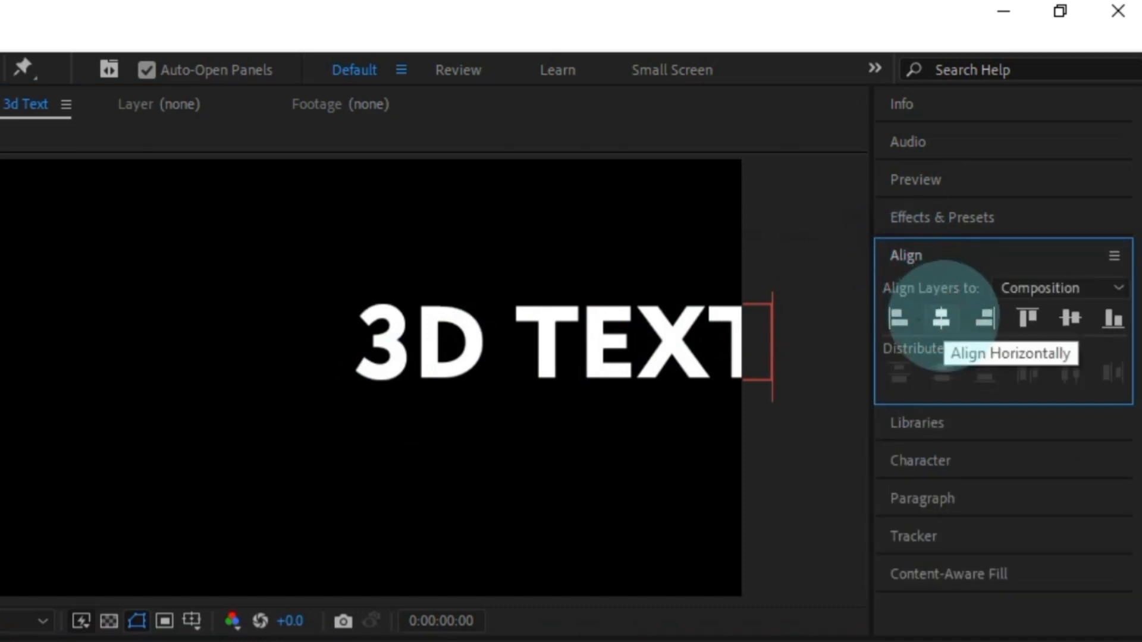
left_click(942, 319)
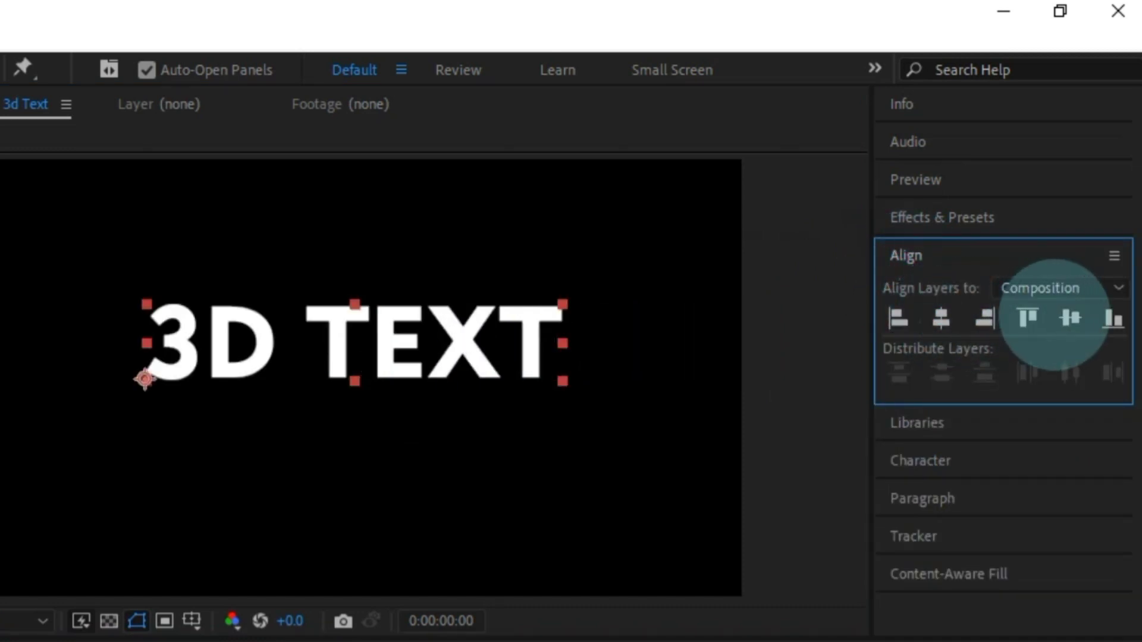
left_click(1070, 319)
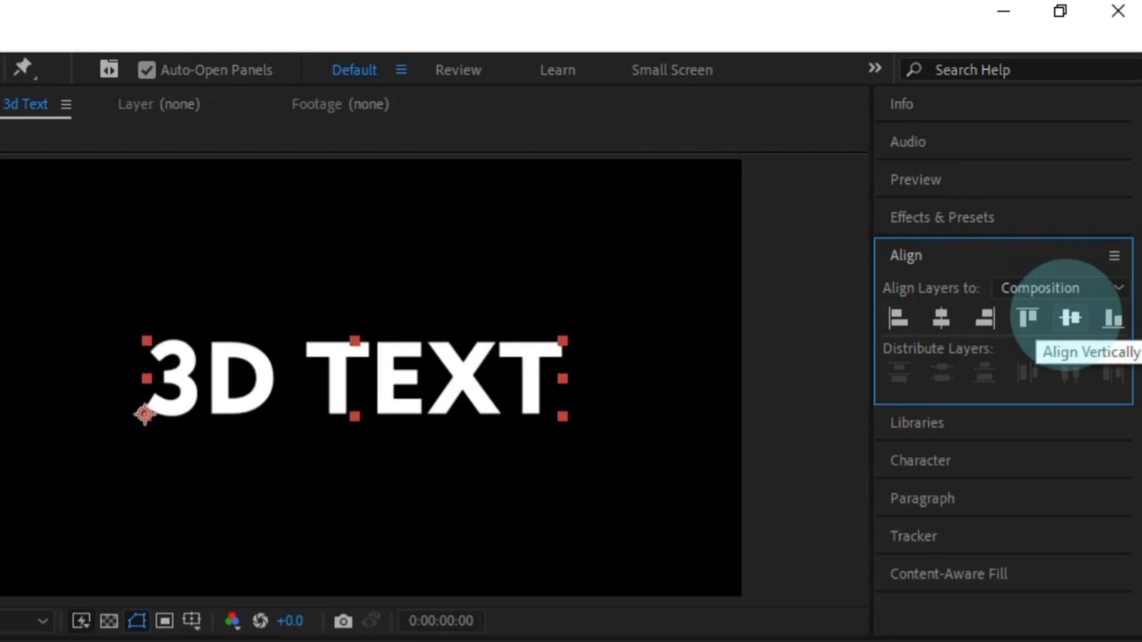
left_click(1006, 257)
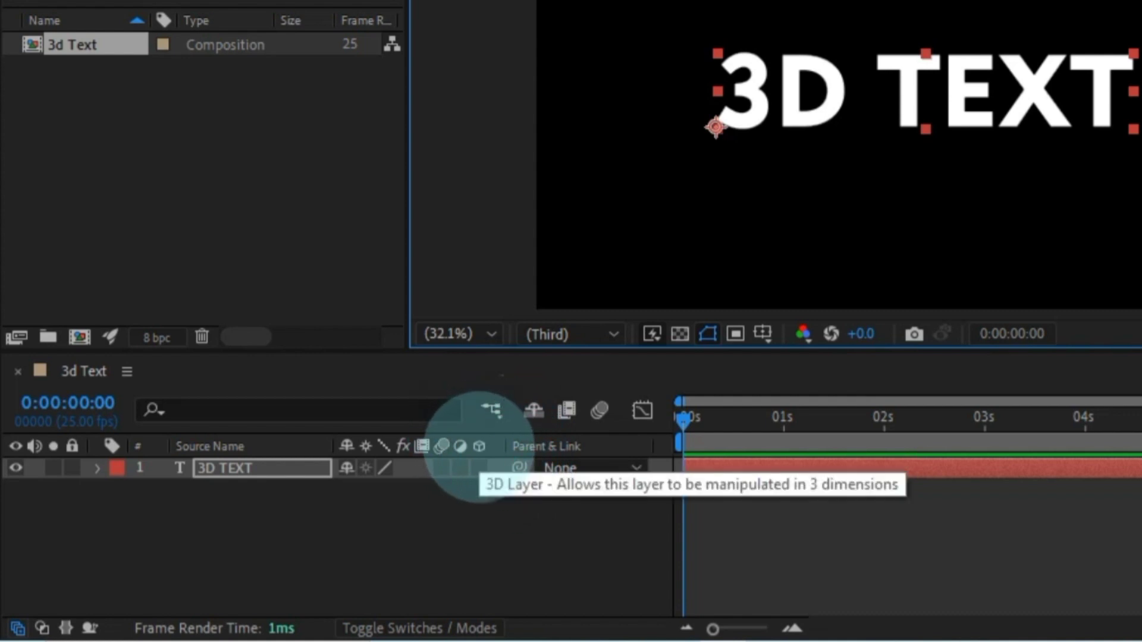
Turn the 3D TEXT layer into a 3D layer.
left_click(479, 468)
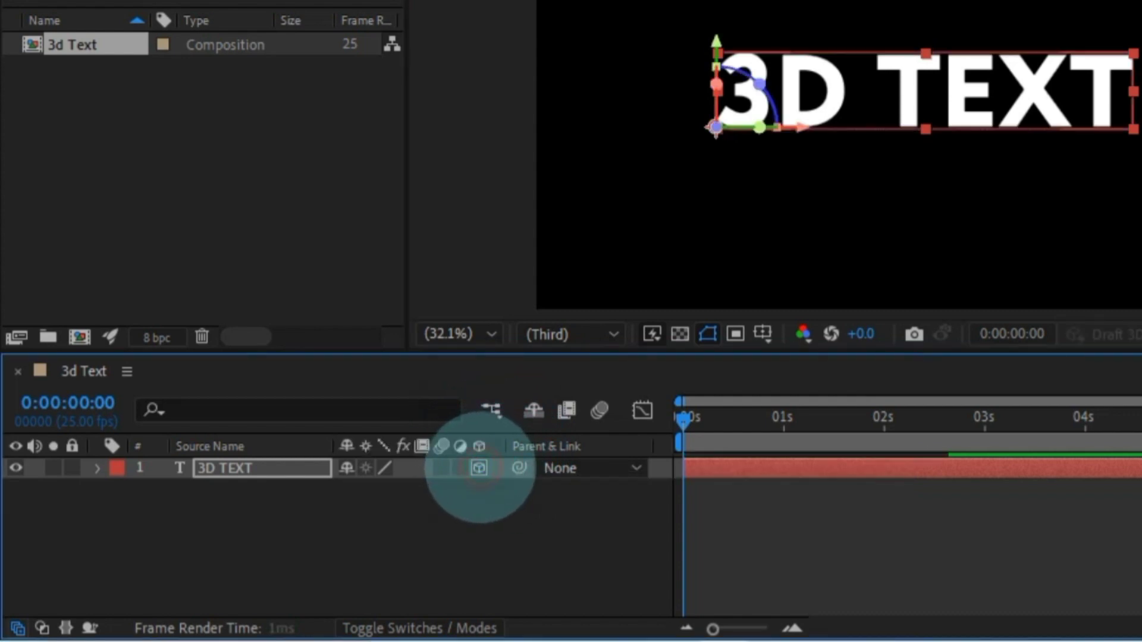
left_click(479, 468)
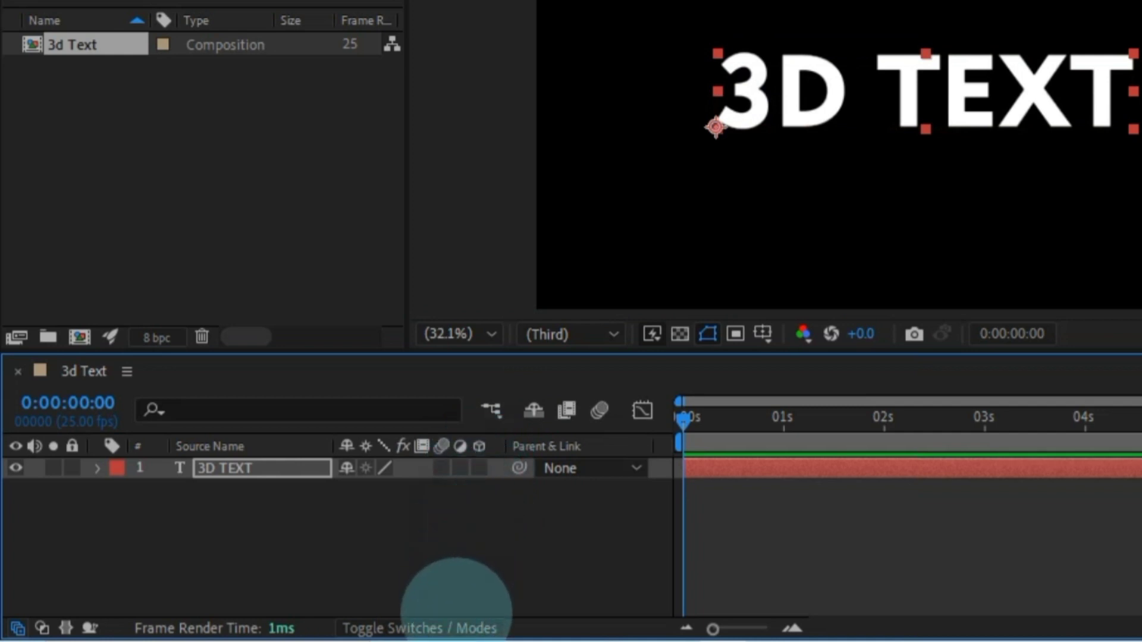
left_click(457, 624)
left_click(457, 625)
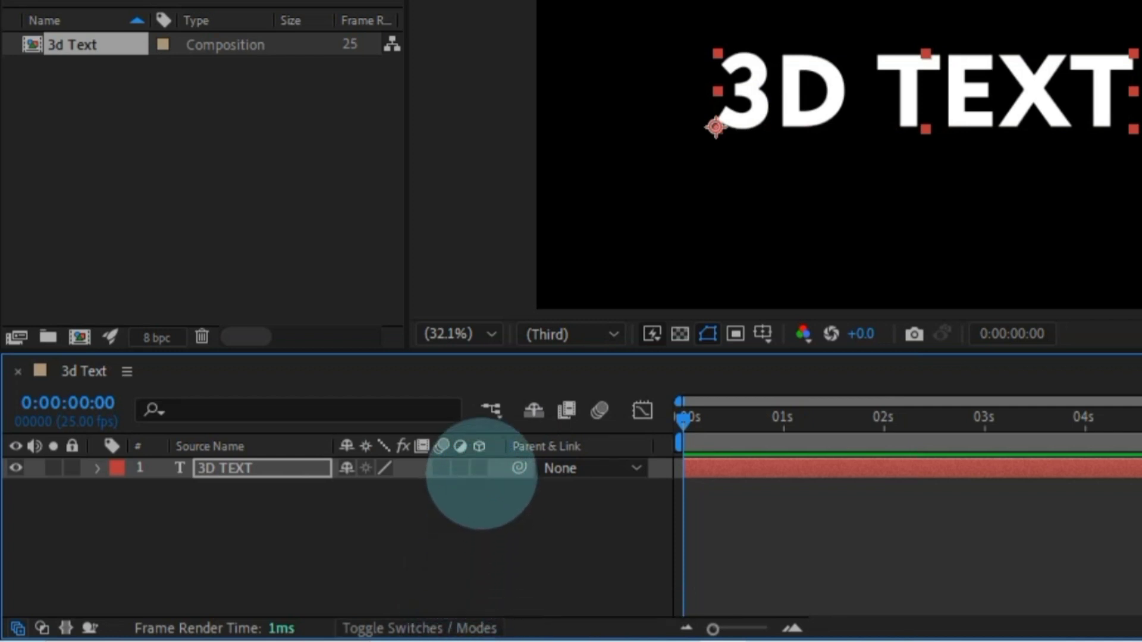
left_click(480, 468)
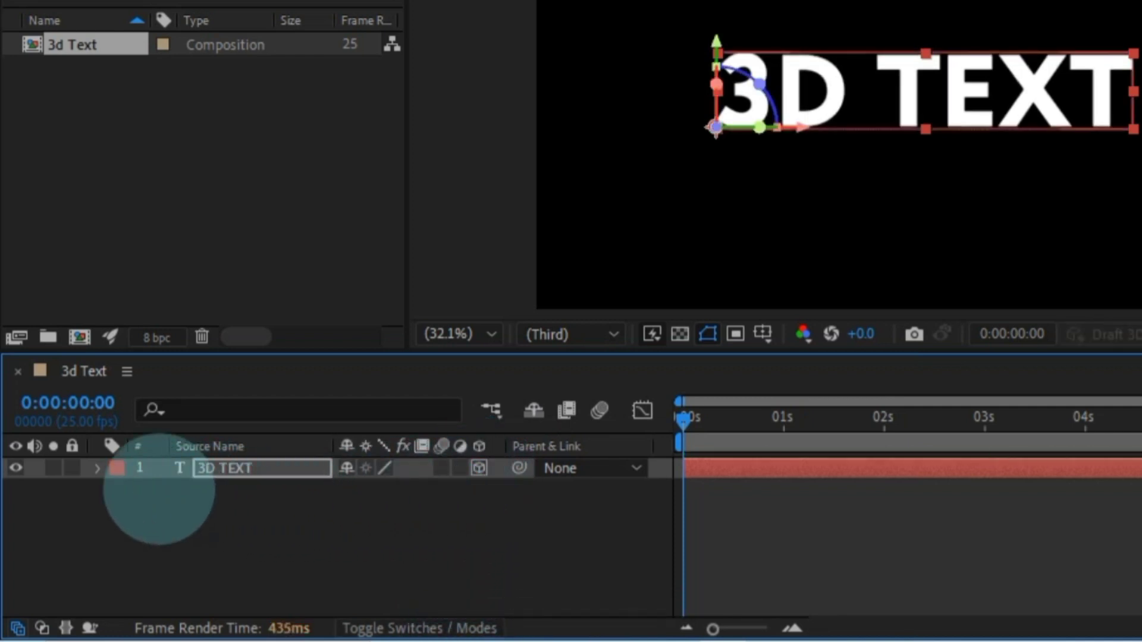
In Geometry Options, give the text an Angular bevel and an Extrusion Depth of 100.
left_click(98, 468)
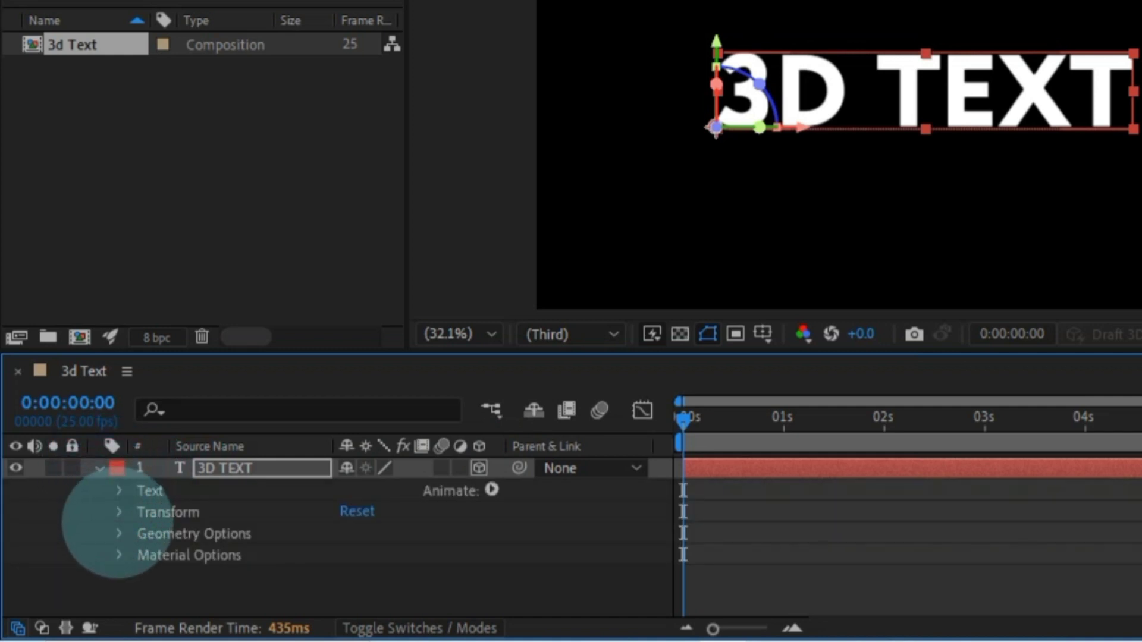
left_click(119, 533)
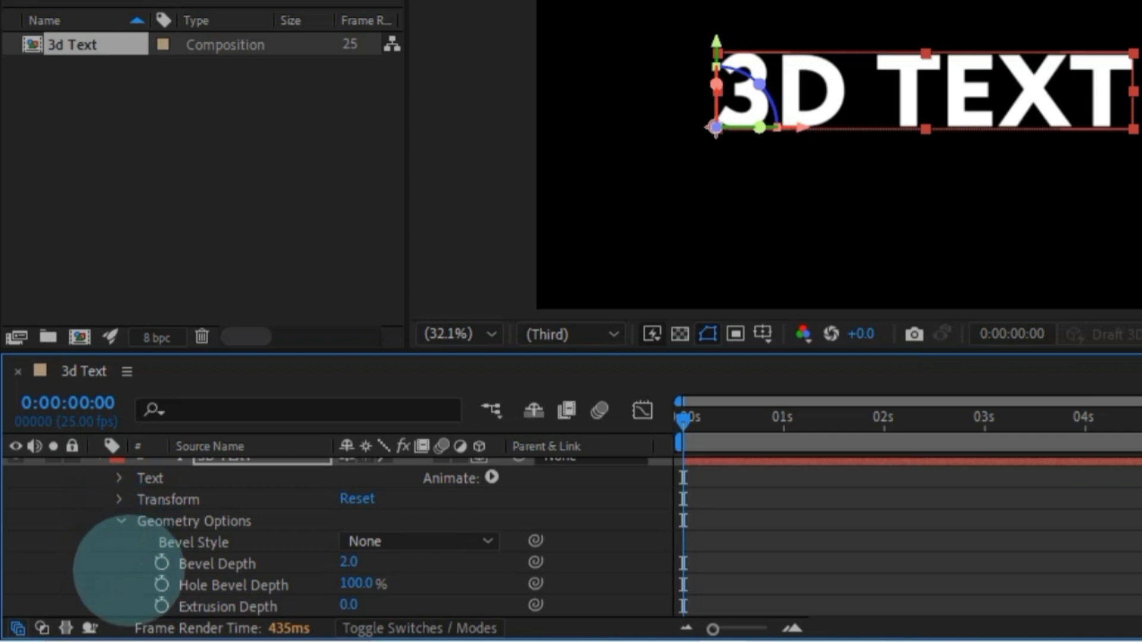
scroll(128, 571, "down", 1)
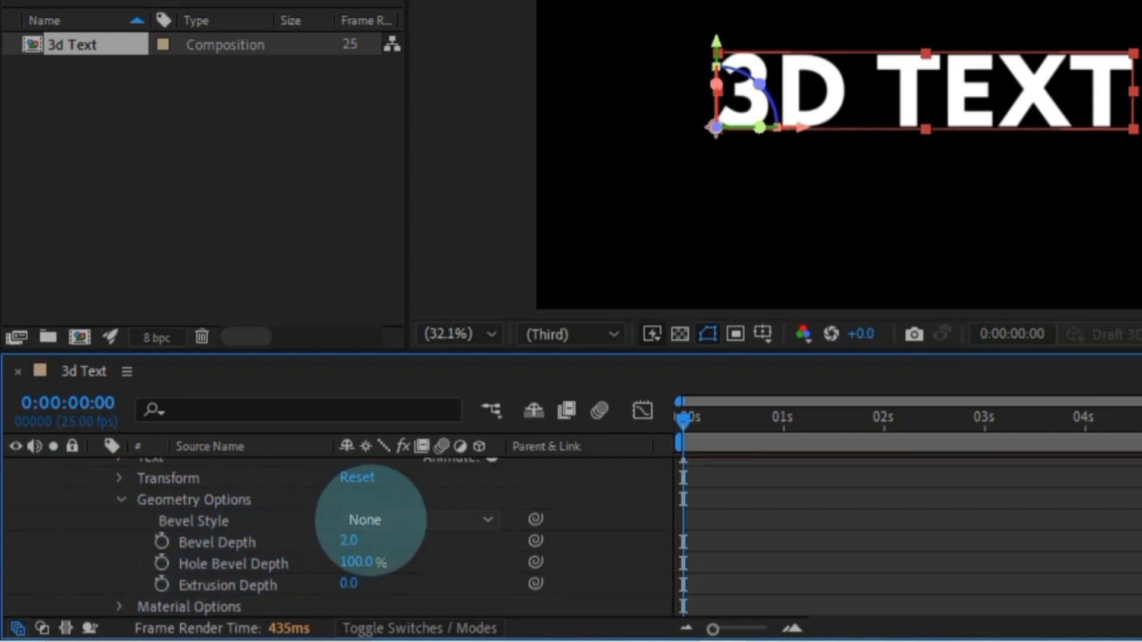
left_click(411, 519)
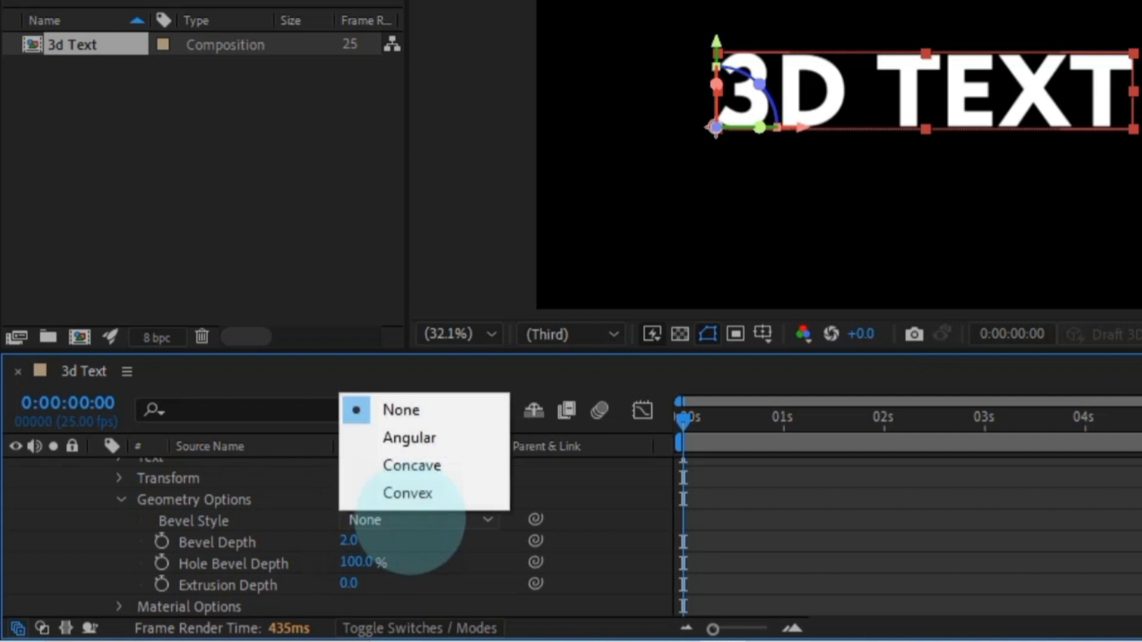
left_click(411, 438)
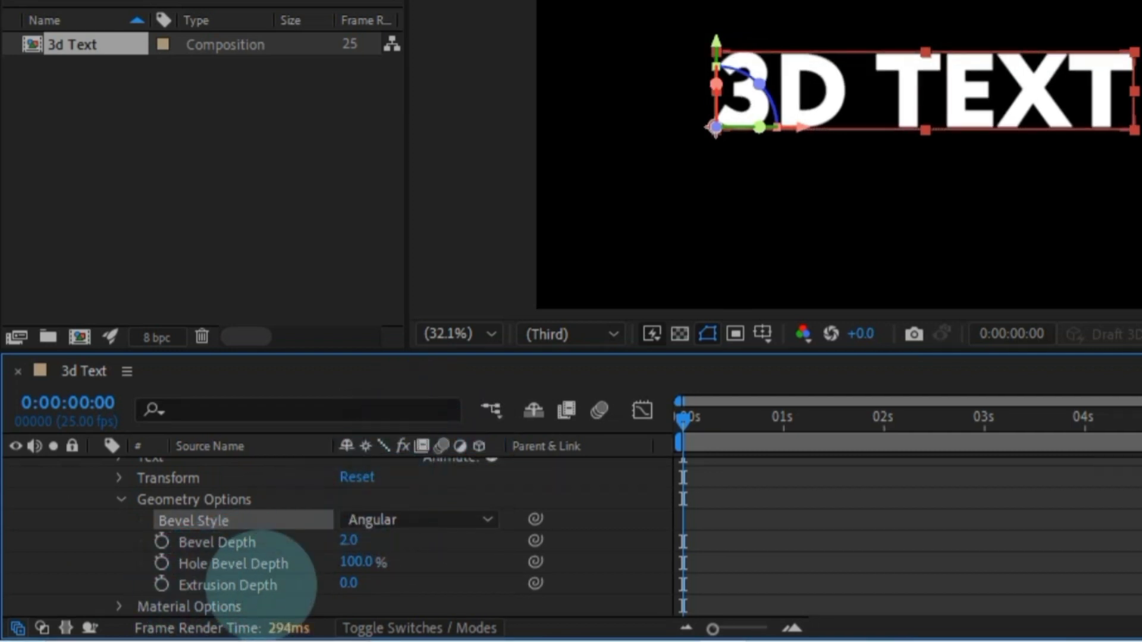
mouse_move(350, 583)
left_mouse_down()
mouse_move(489, 592)
mouse_move(365, 591)
left_mouse_up()
left_click(357, 584)
type("1")
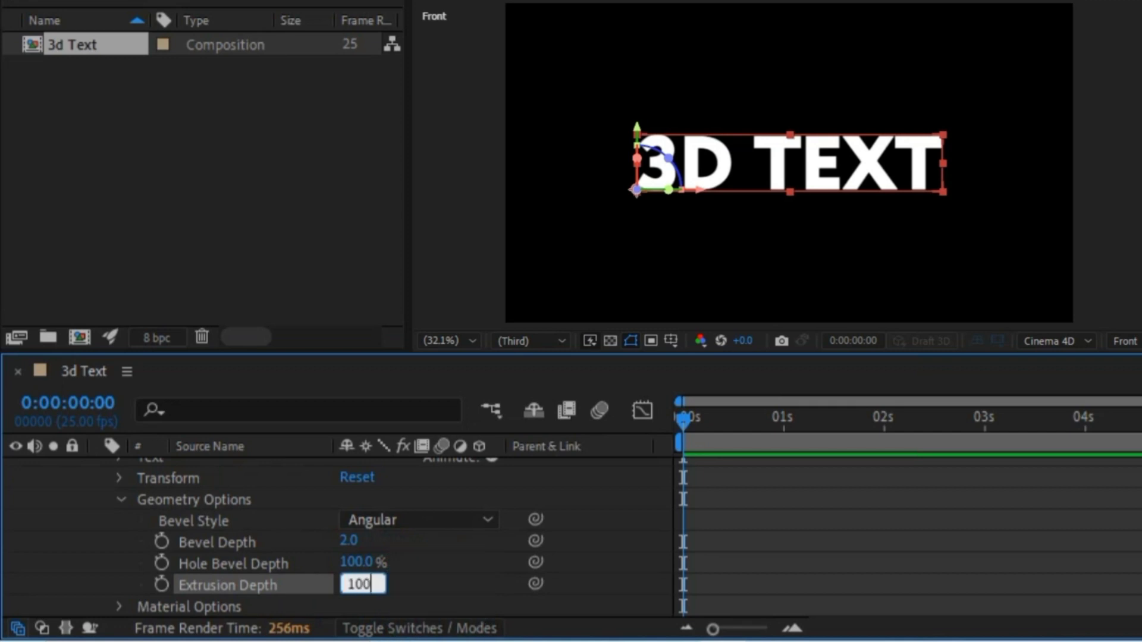
type("00")
left_click(435, 599)
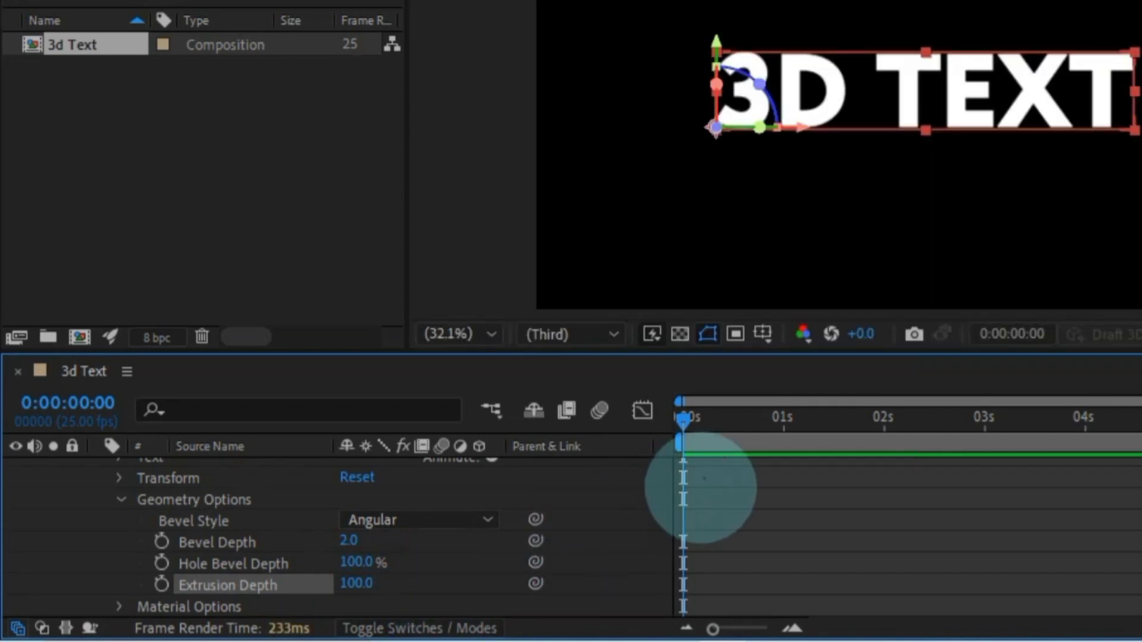
Add a two-node Camera 1 with the 35mm preset, orbited to tilt the text slightly.
right_click(705, 485)
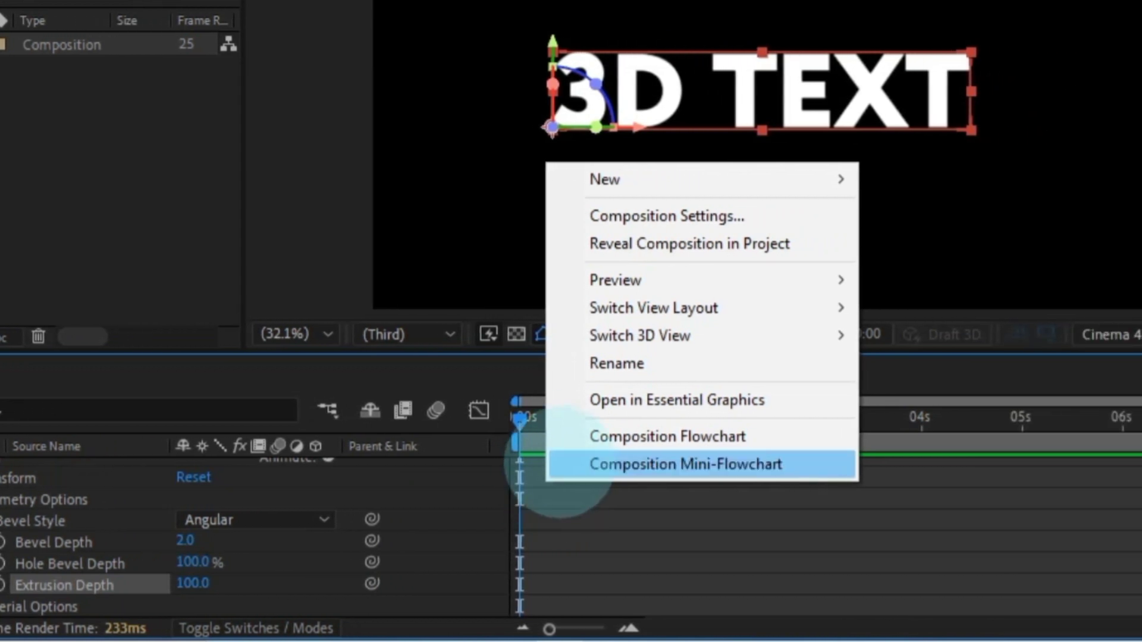
mouse_move(673, 179)
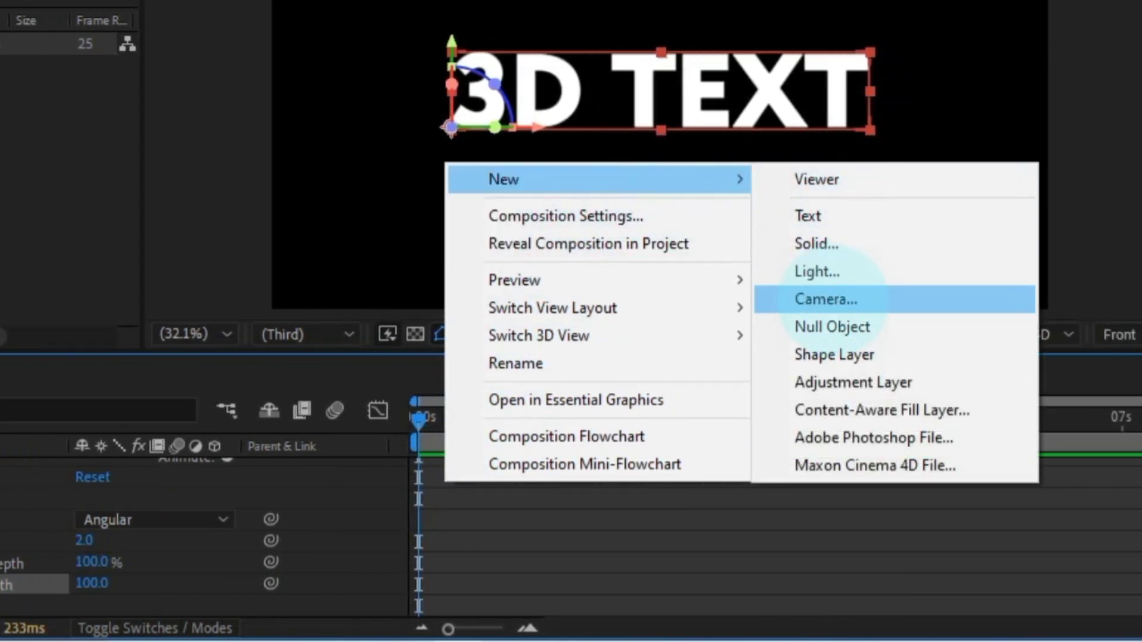
left_click(833, 300)
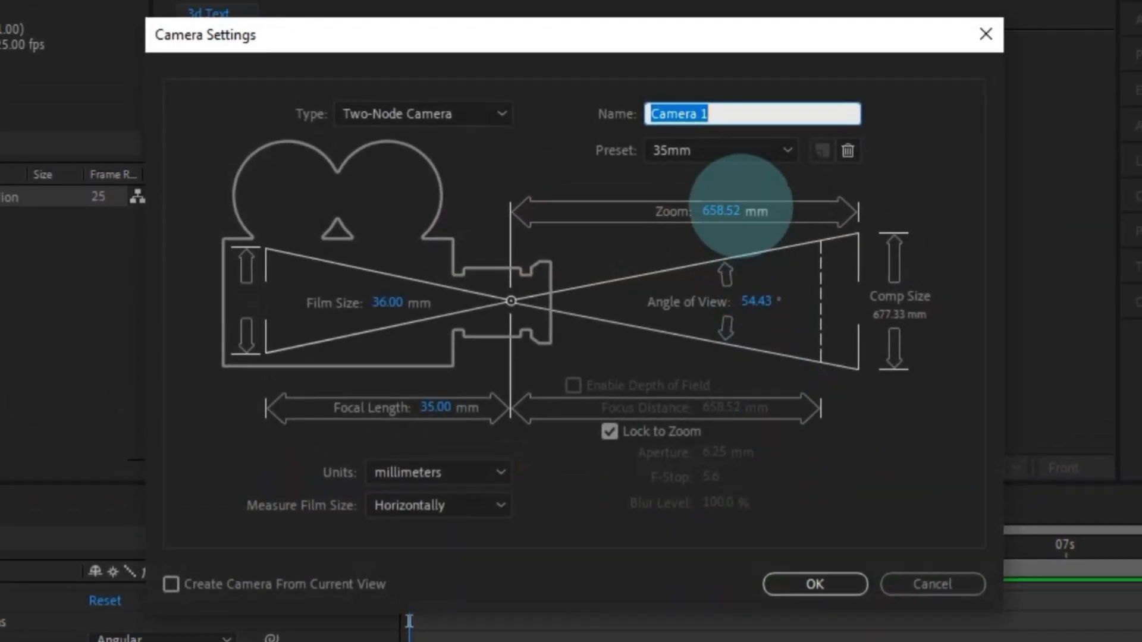
left_click(469, 119)
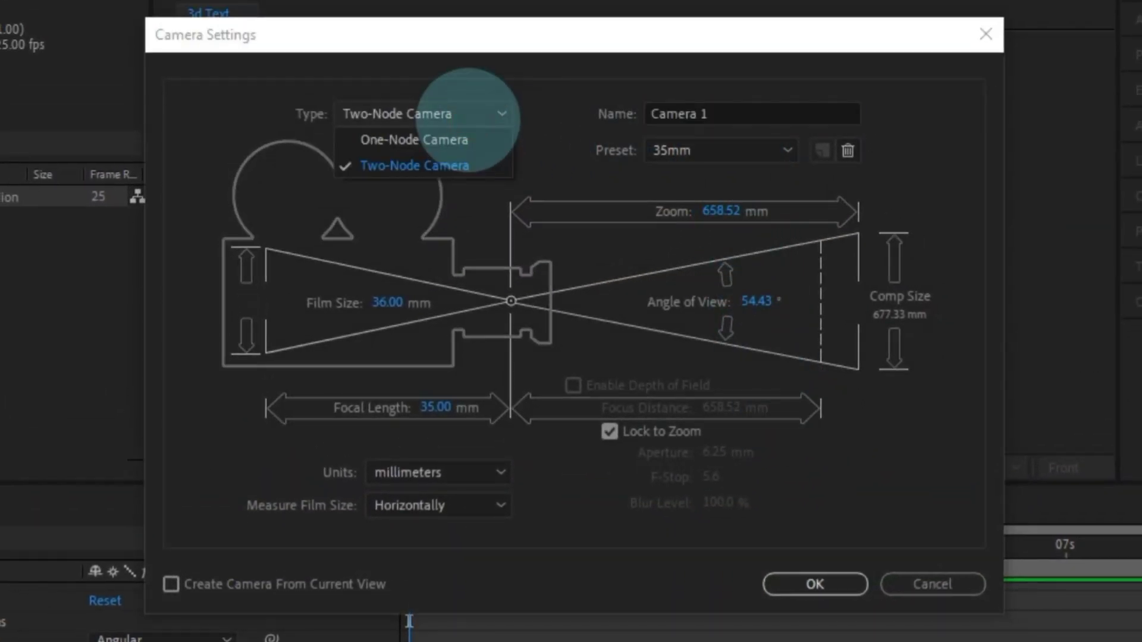
left_click(510, 114)
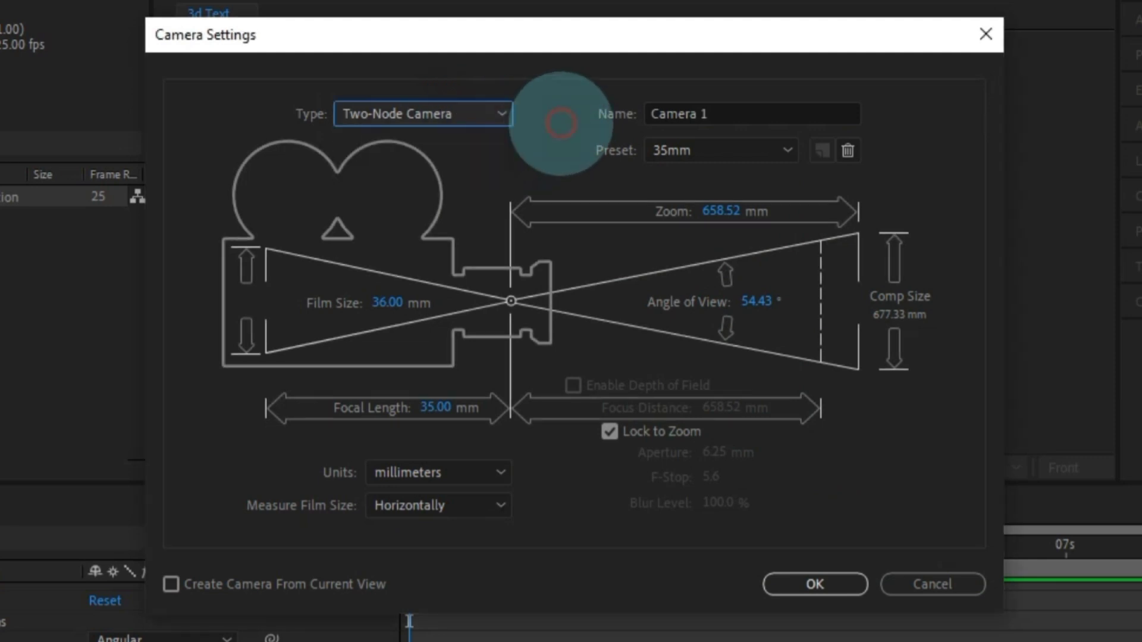
left_click(742, 151)
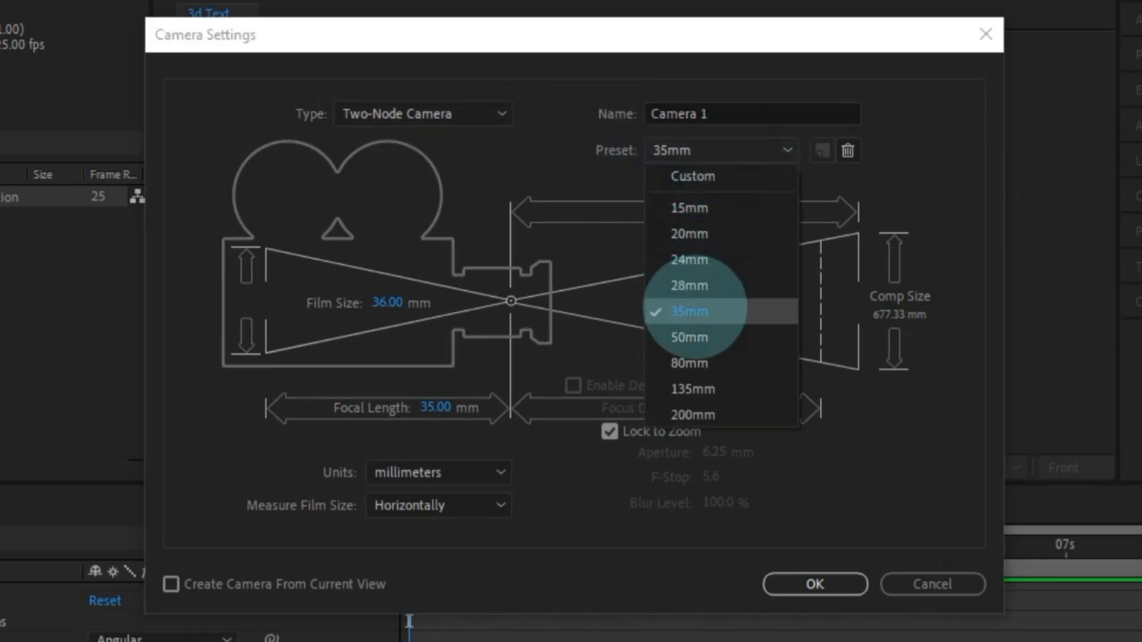
left_click(695, 307)
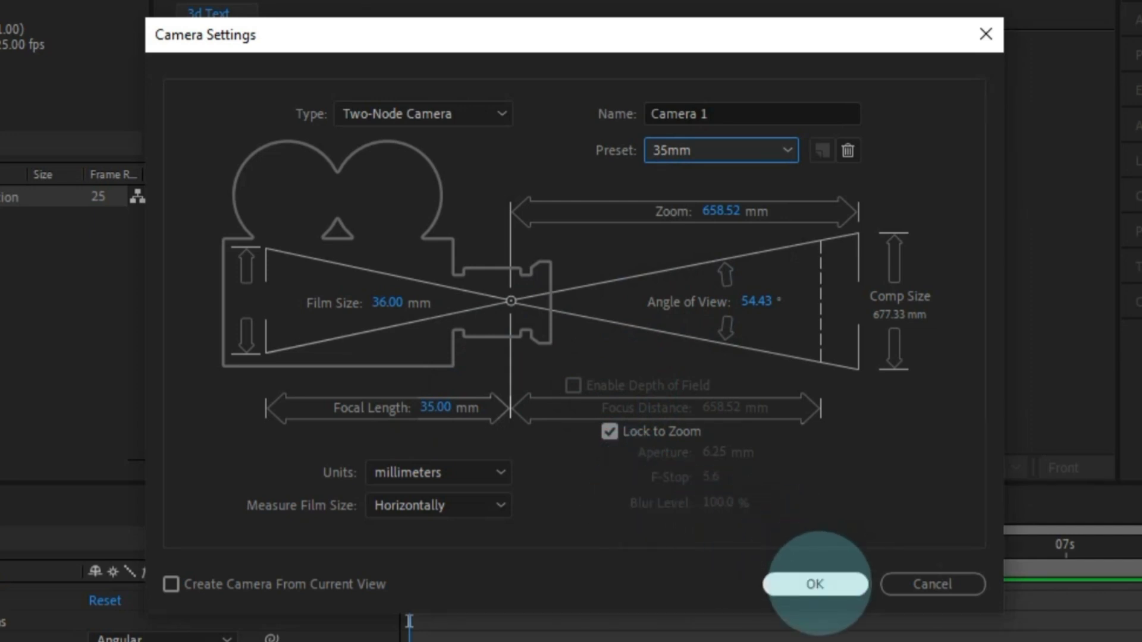
left_click(815, 584)
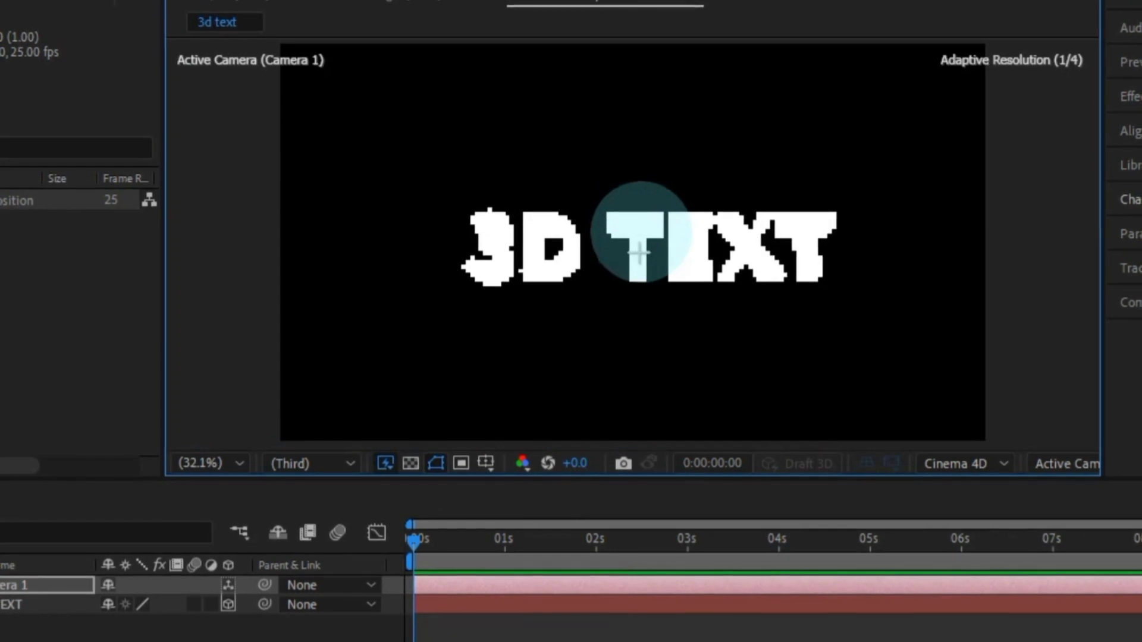
mouse_move(639, 253)
left_mouse_down()
mouse_move(599, 220)
mouse_move(611, 216)
mouse_move(640, 261)
left_mouse_up()
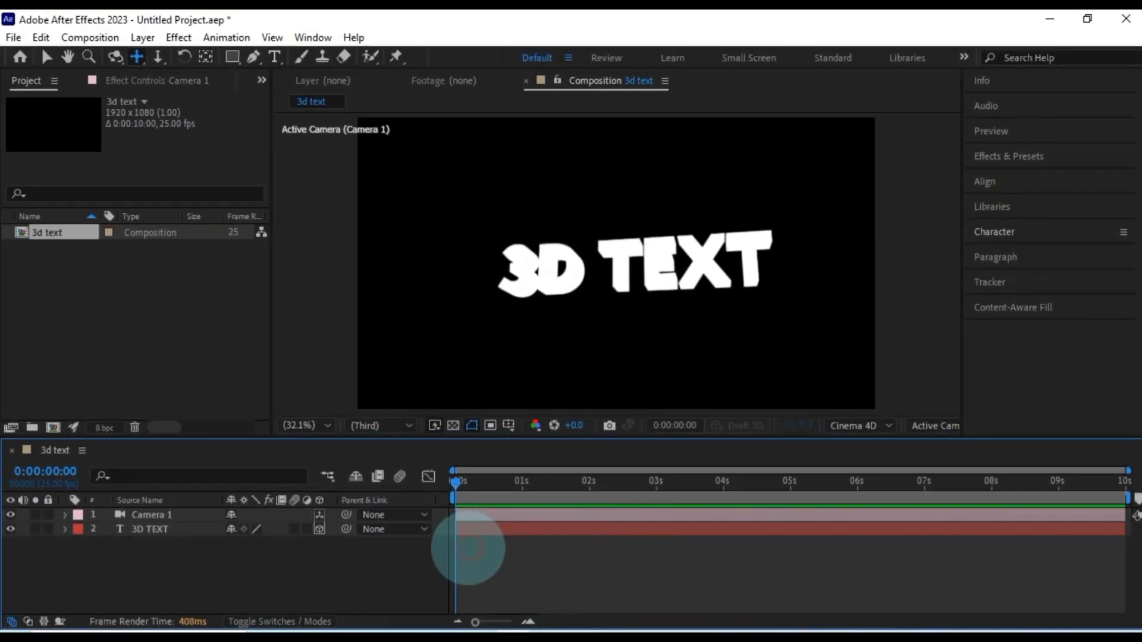
Add Parallel Light 1 at 150% intensity to shade the 3D TEXT.
right_click(431, 631)
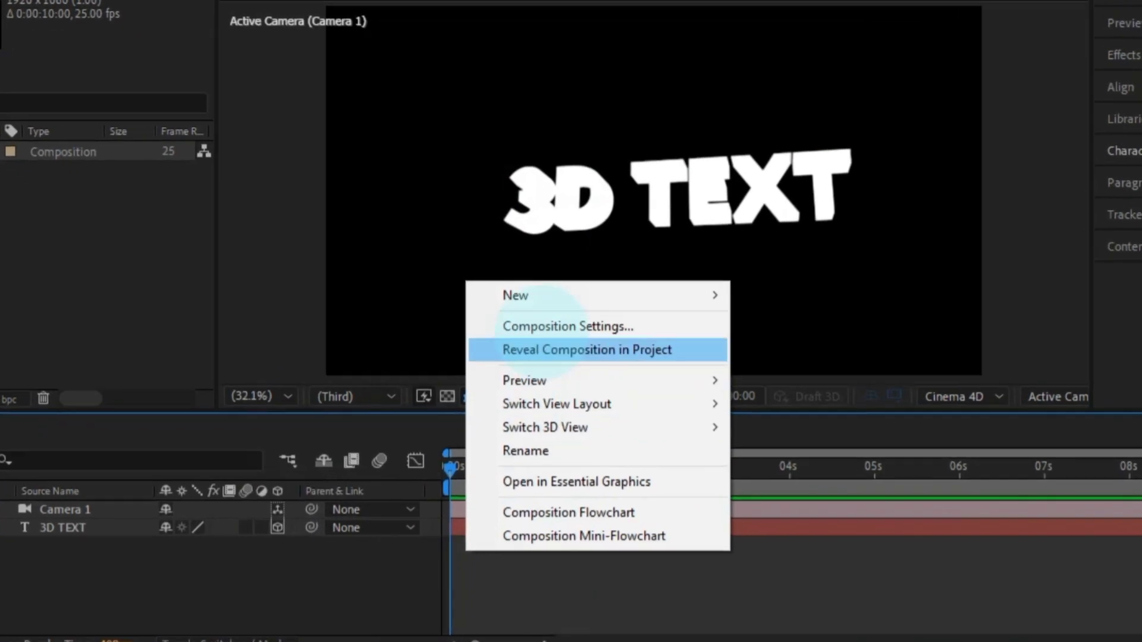
mouse_move(538, 340)
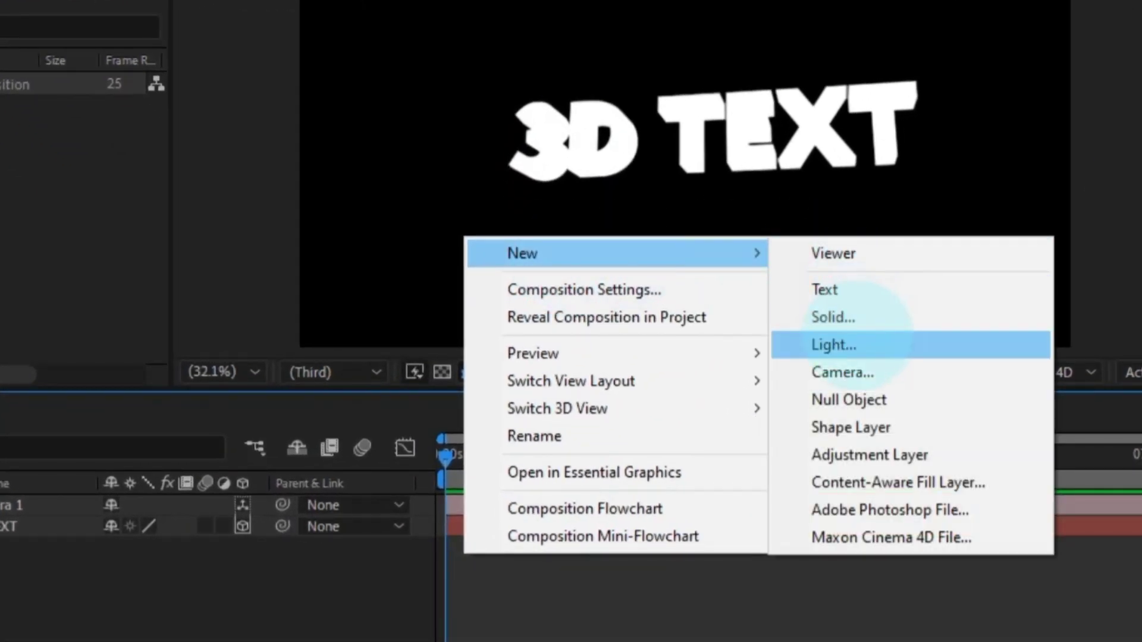
left_click(844, 345)
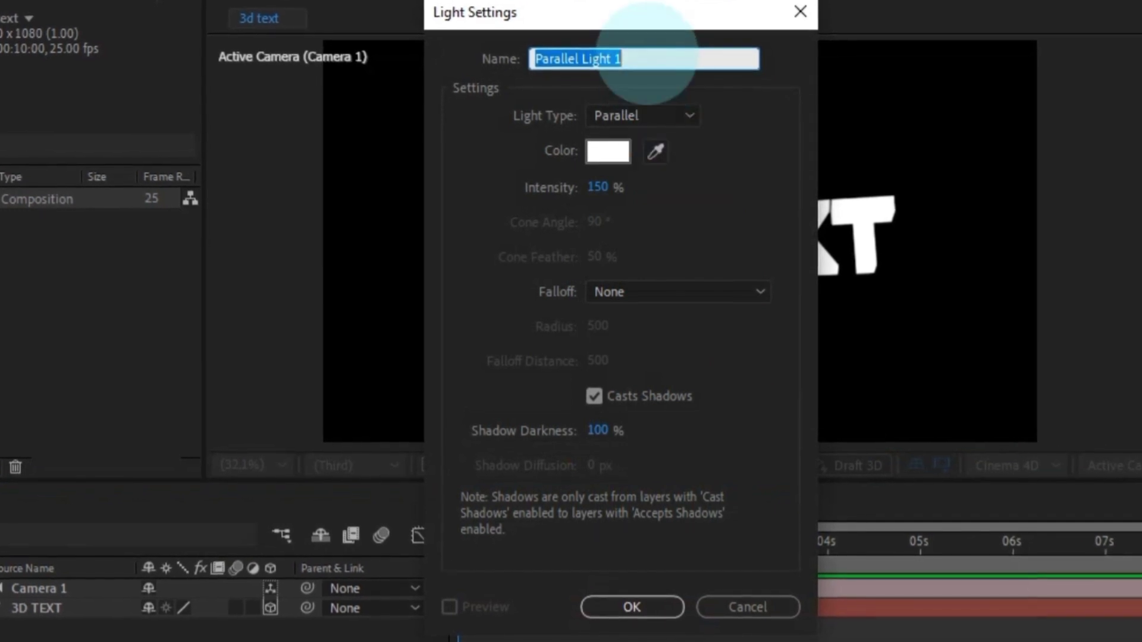
left_click(649, 114)
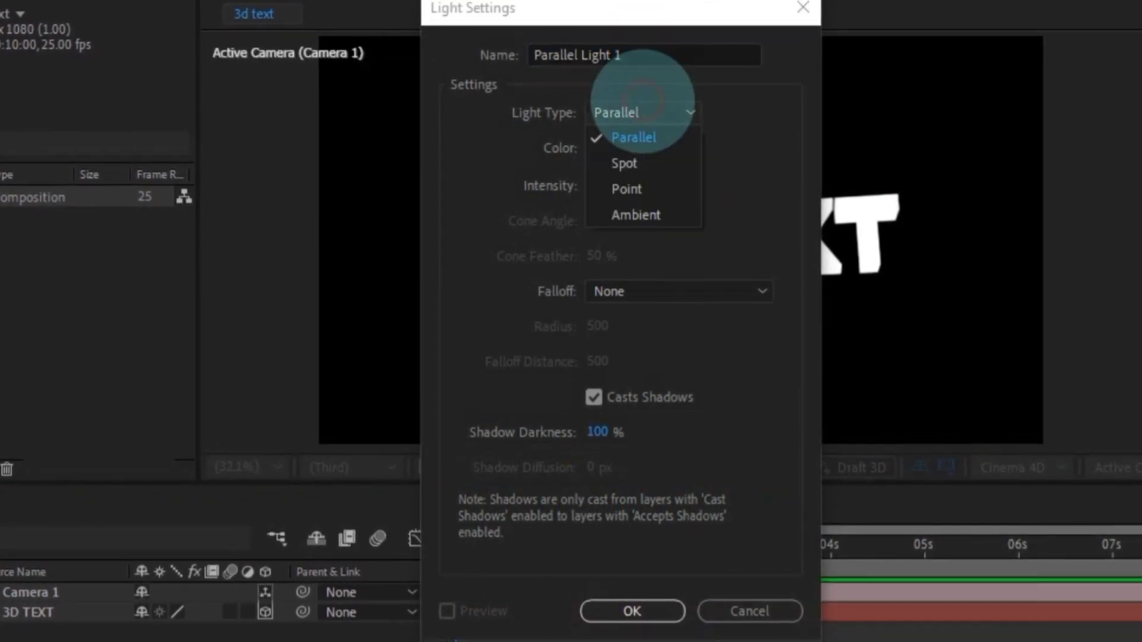
left_click(635, 138)
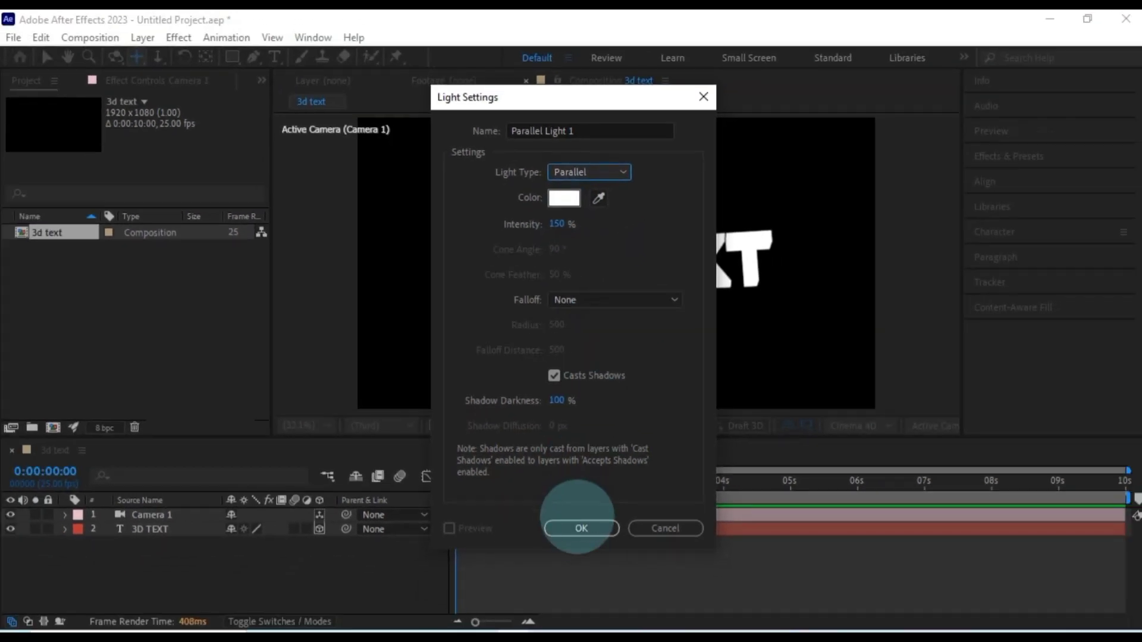
left_click(581, 528)
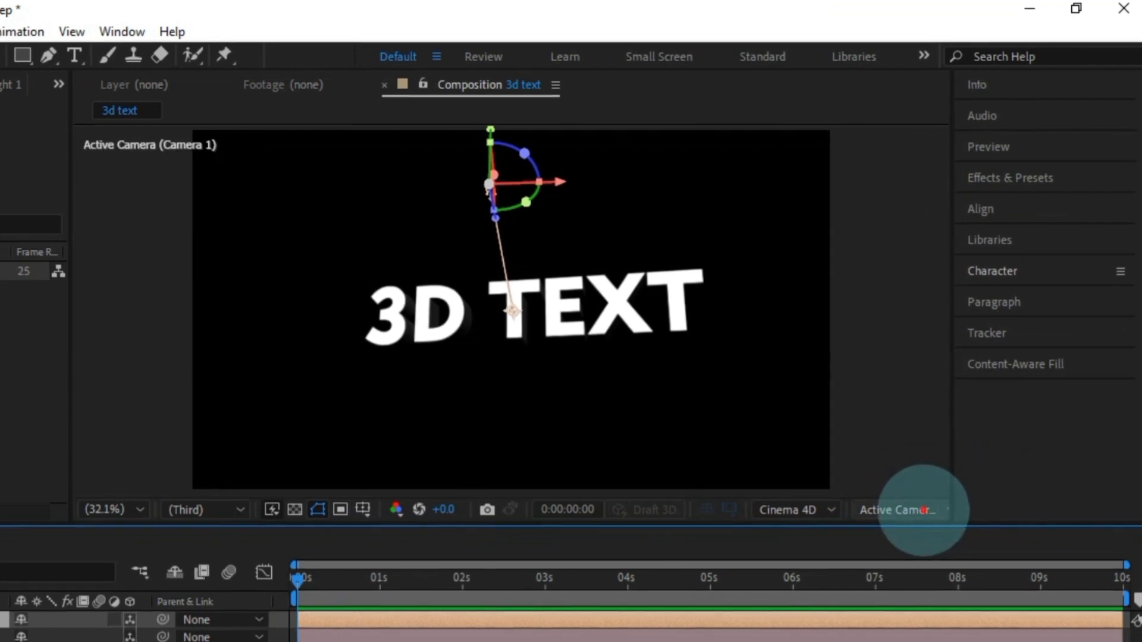
Switch to the Top view and drag the light to the lower left, aimed at the text's right end.
left_click(905, 510)
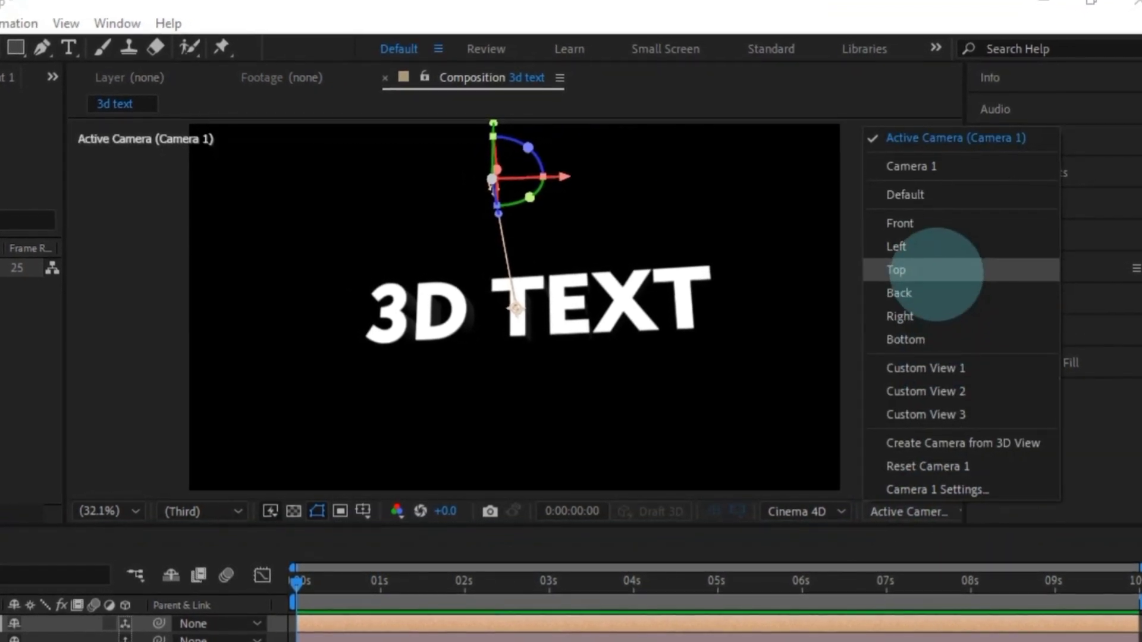
left_click(933, 271)
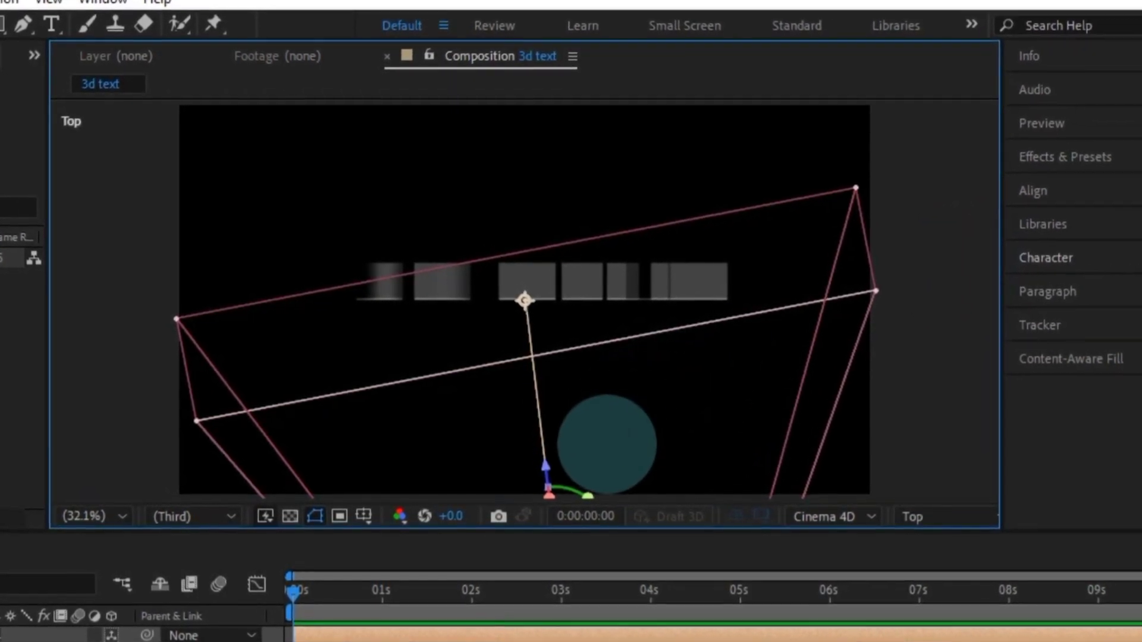
left_click(526, 298)
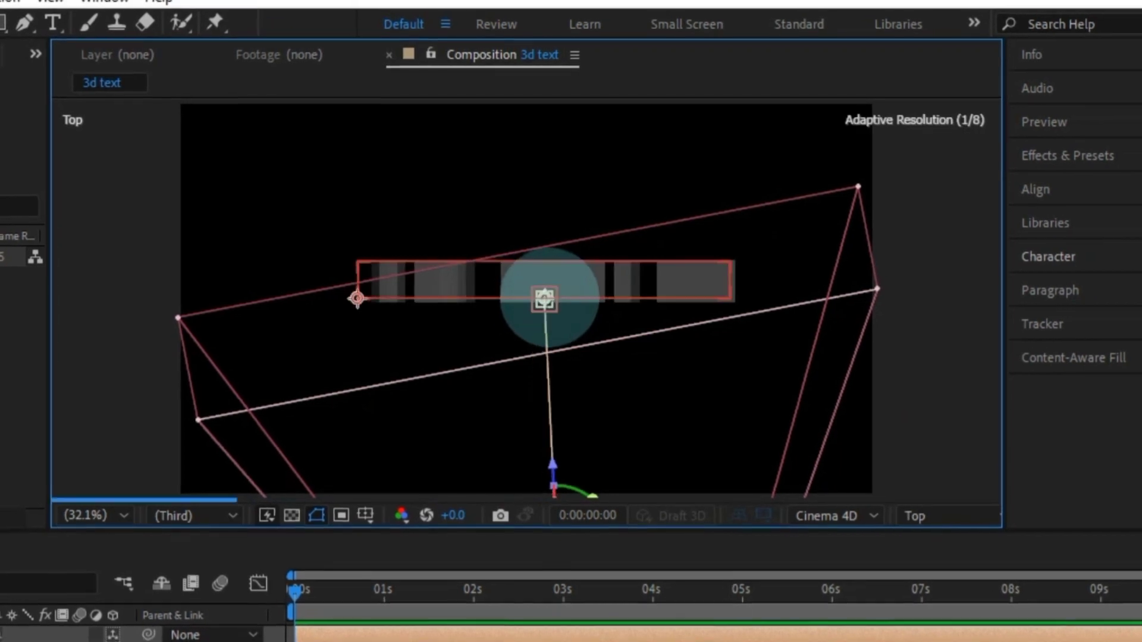
scroll(576, 298, "down", 3)
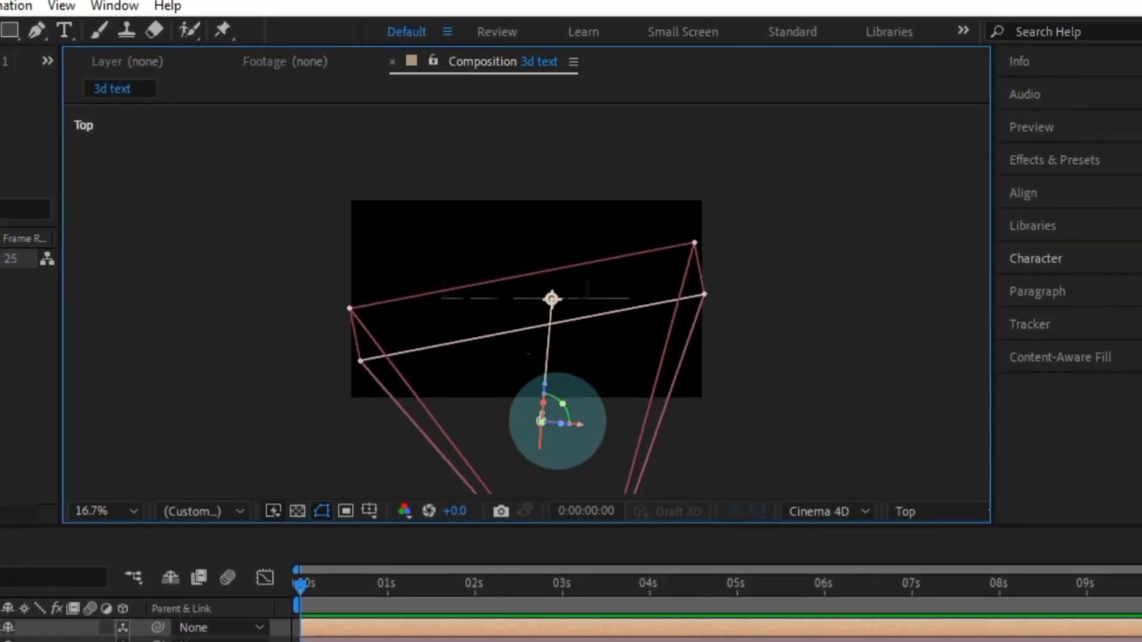
left_click_drag(540, 420, 478, 370)
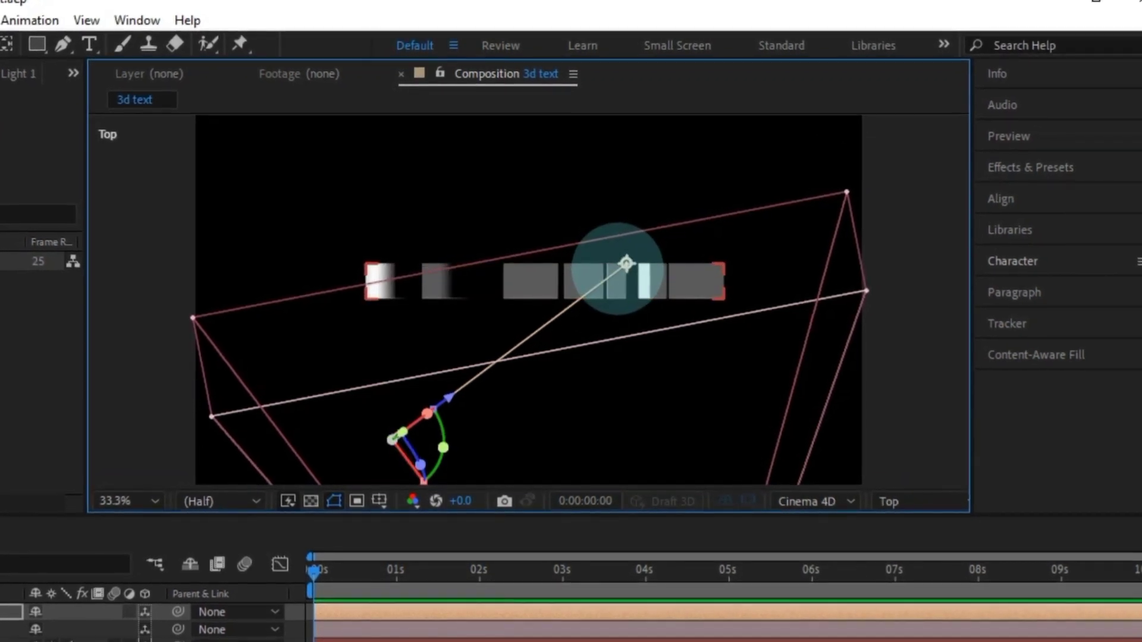
left_click_drag(391, 441, 376, 439)
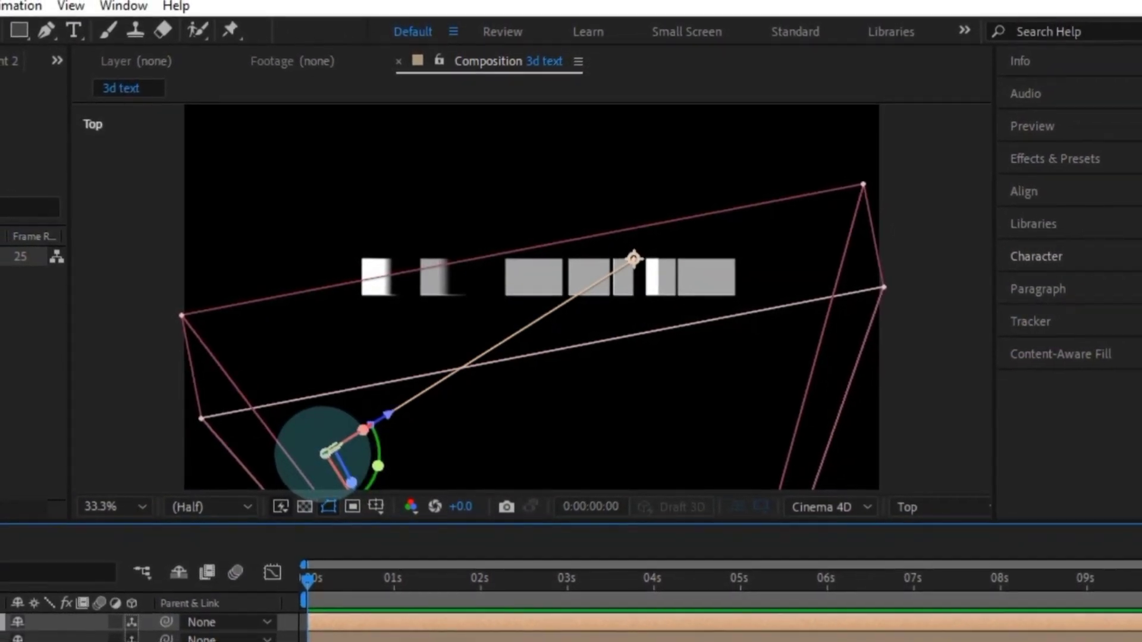
Move the copied light to the lower right and aim it at the text's left end.
left_click_drag(433, 443, 702, 460)
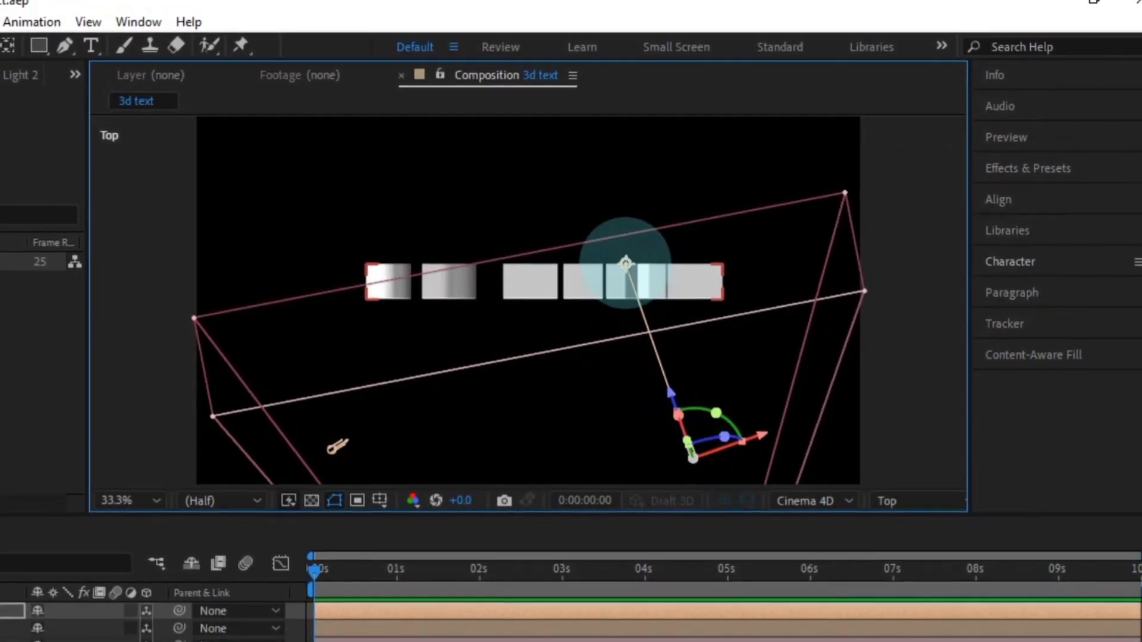
left_click_drag(626, 261, 469, 267)
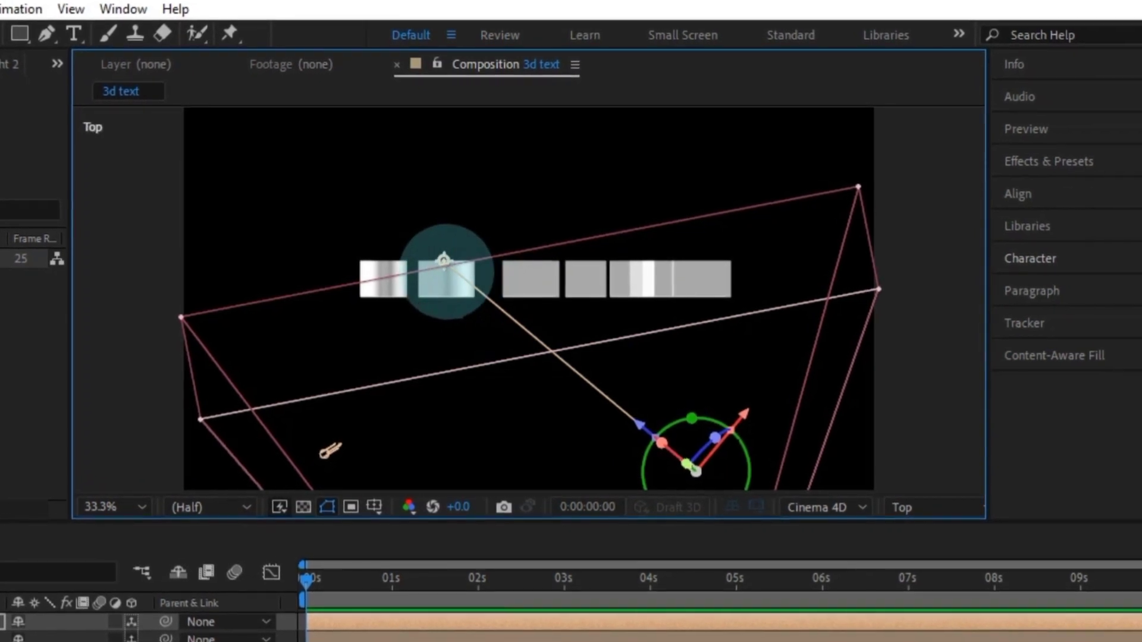
left_click_drag(454, 256, 398, 258)
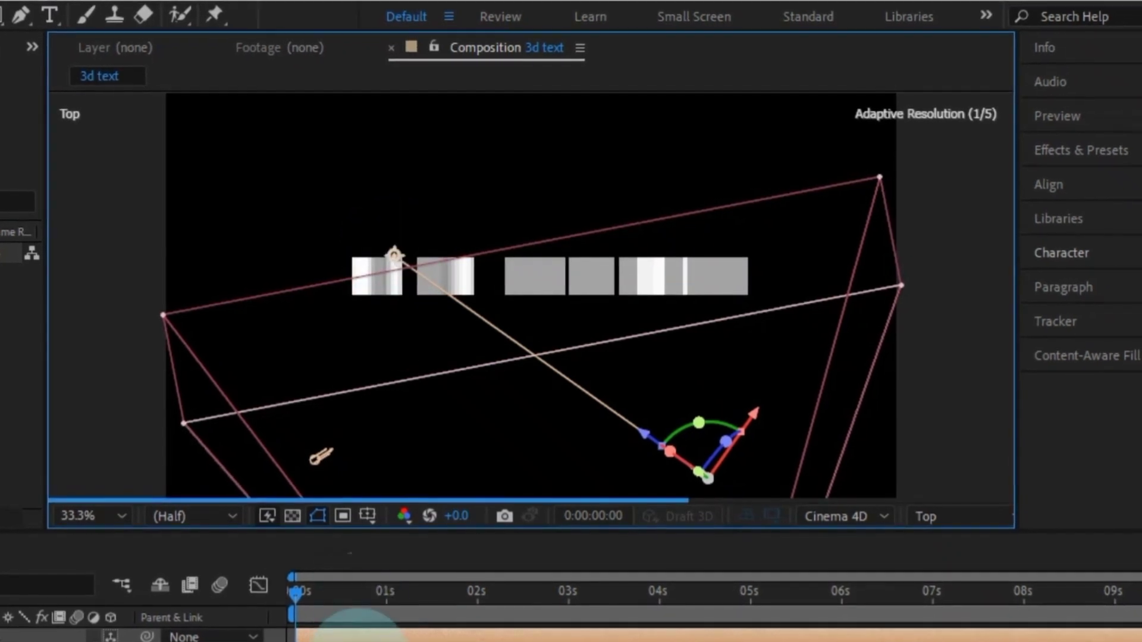
left_click(379, 594)
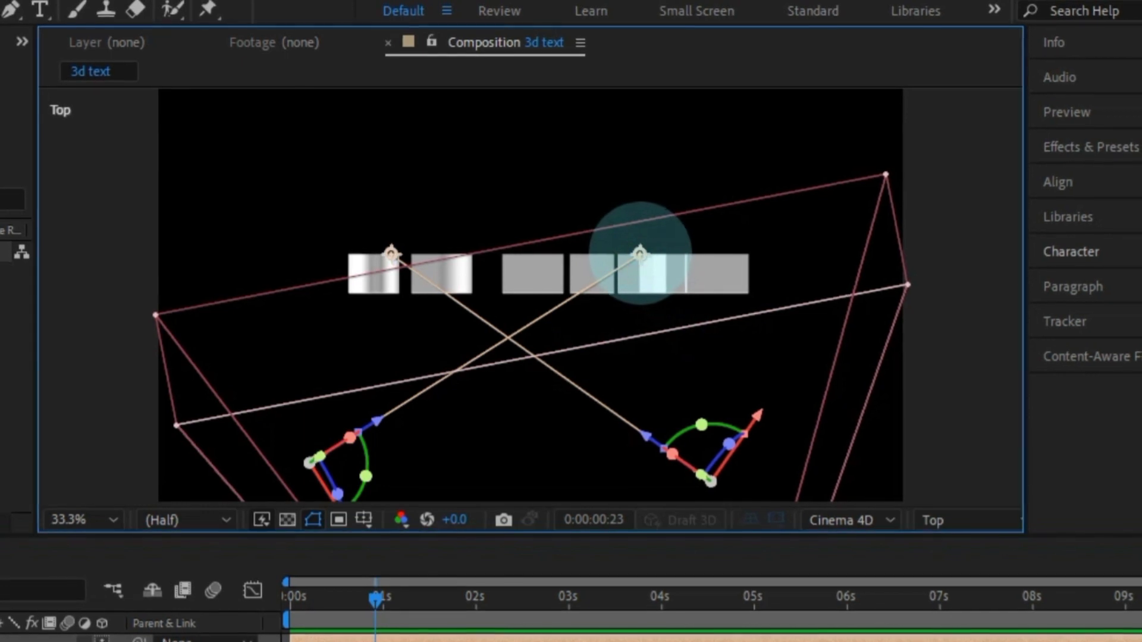
left_click(630, 256)
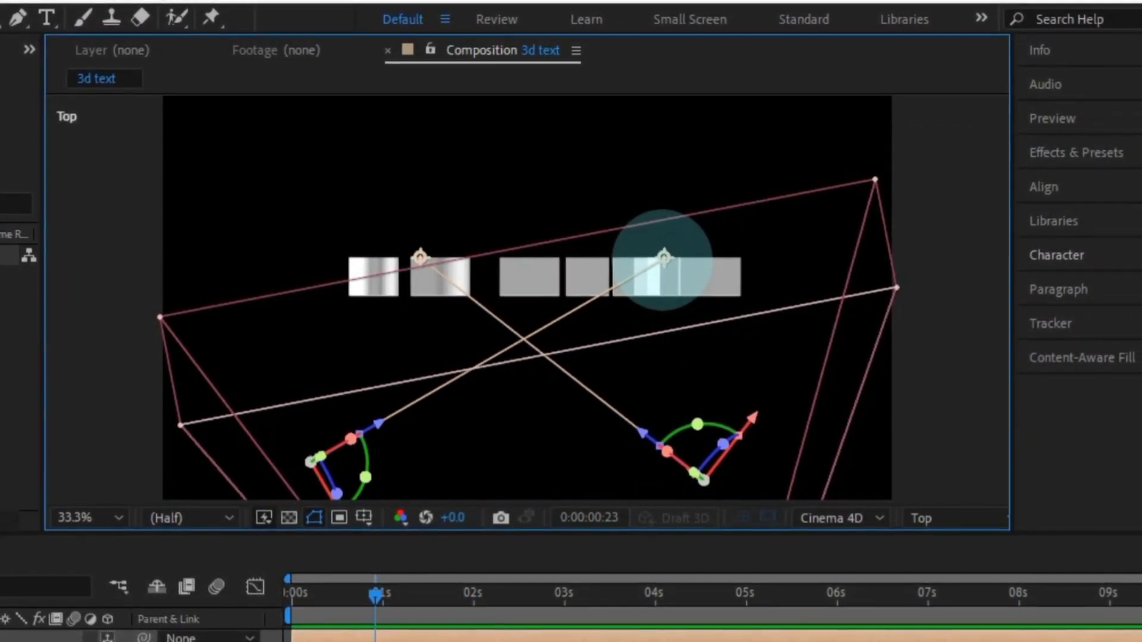
View through Camera 1 from a new orbited angle at Fit, and move Parallel Light 1 over the text.
left_click(736, 357)
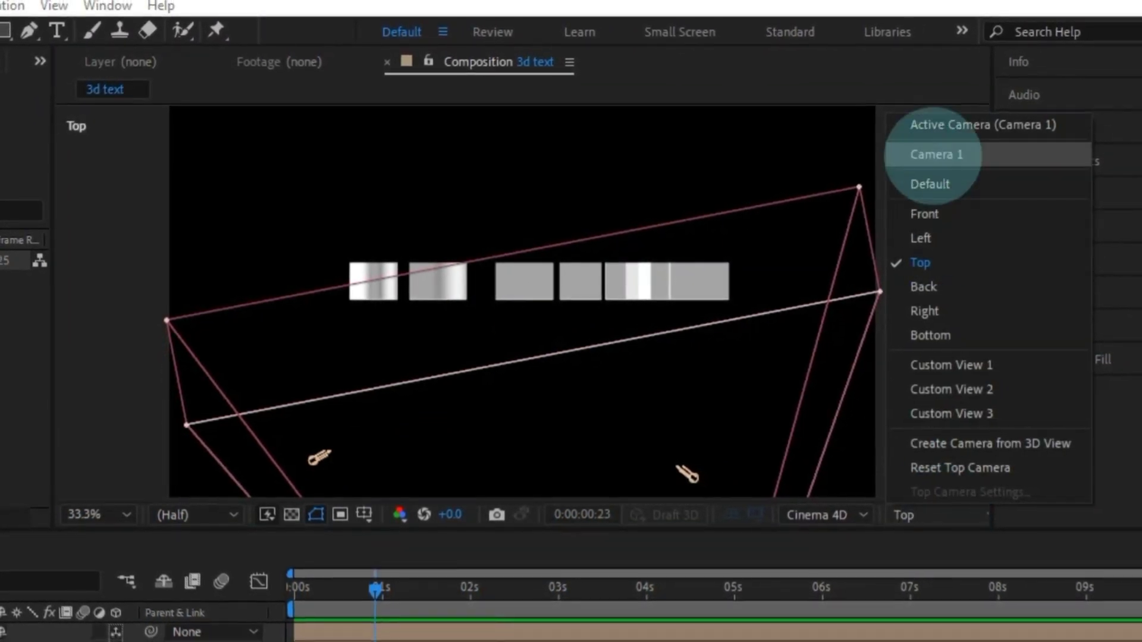
left_click(948, 125)
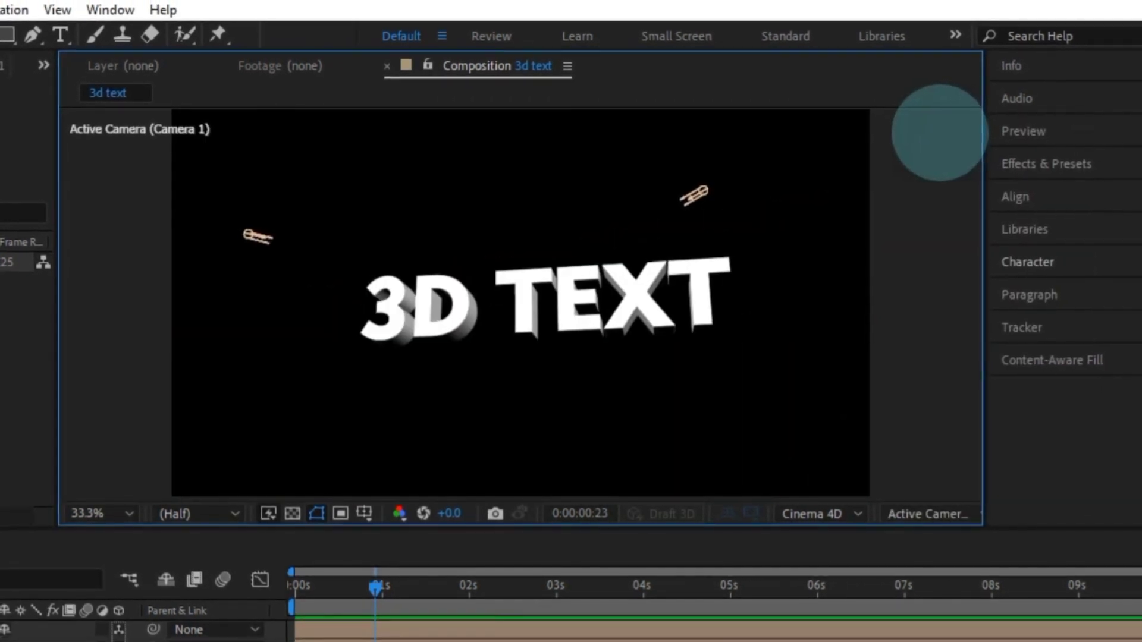
left_click_drag(375, 586, 297, 587)
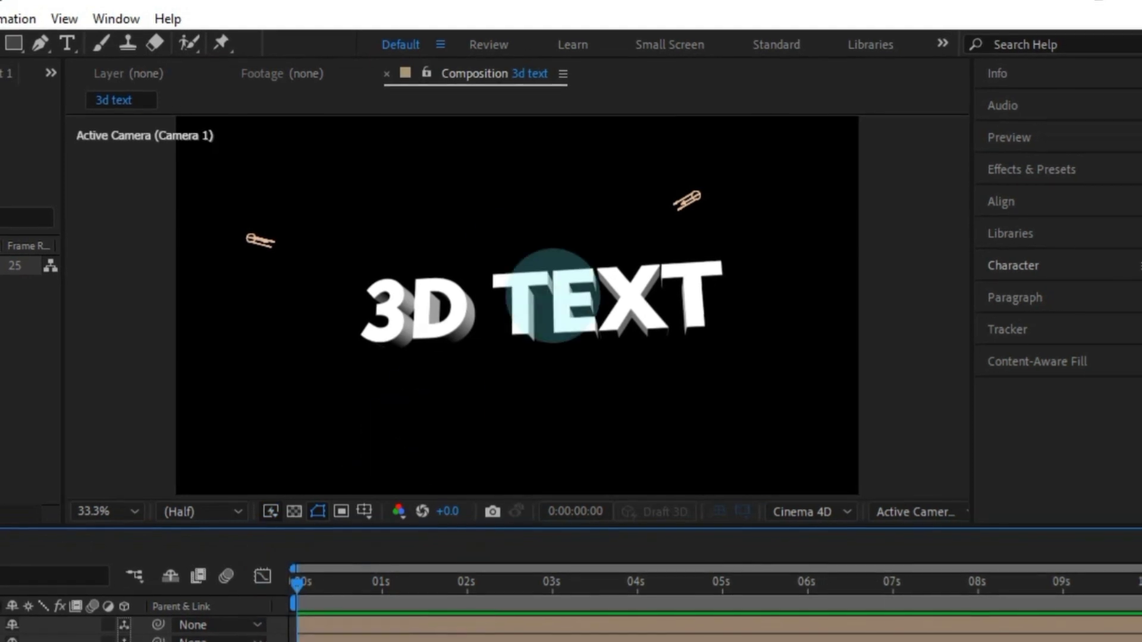
scroll(555, 281, "up", 3)
left_click_drag(444, 301, 612, 255)
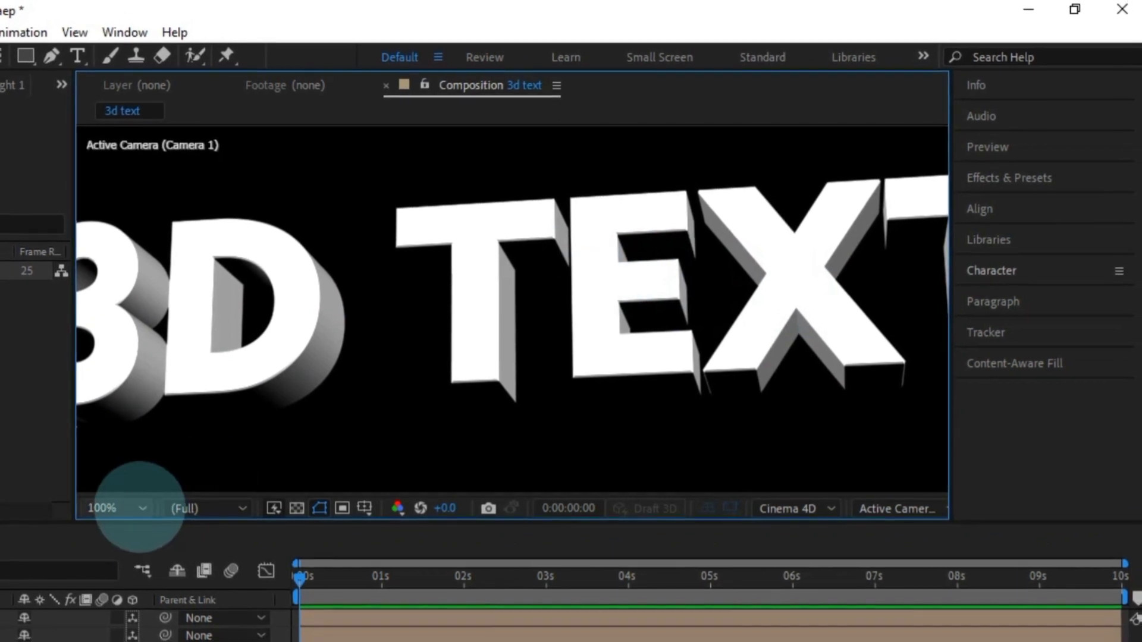
left_click(116, 510)
left_click(113, 143)
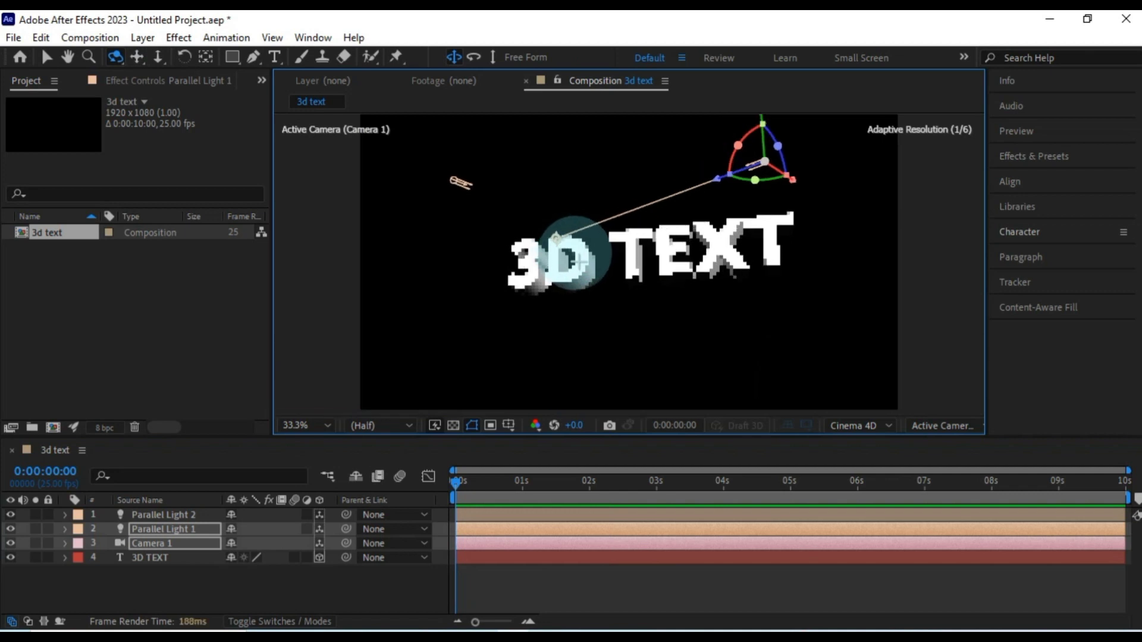
mouse_move(574, 253)
left_mouse_down()
mouse_move(581, 280)
mouse_move(612, 267)
mouse_move(571, 248)
mouse_move(582, 274)
mouse_move(644, 248)
mouse_move(637, 242)
mouse_move(639, 256)
left_mouse_up()
key("y")
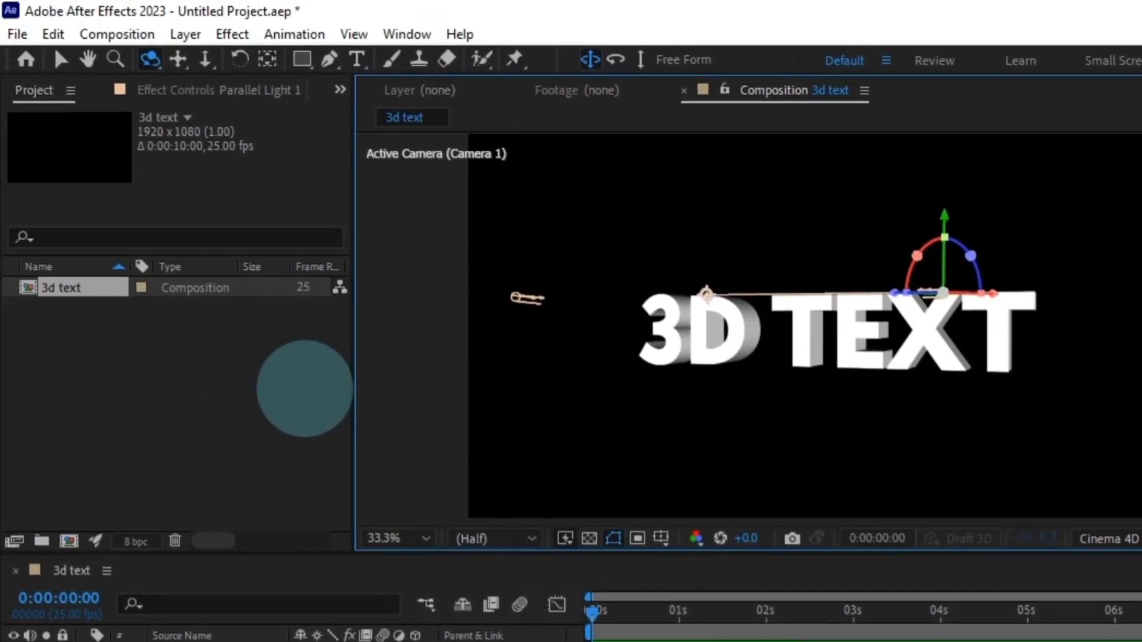
Import the image 1567984.jpg into the project.
left_click(157, 353)
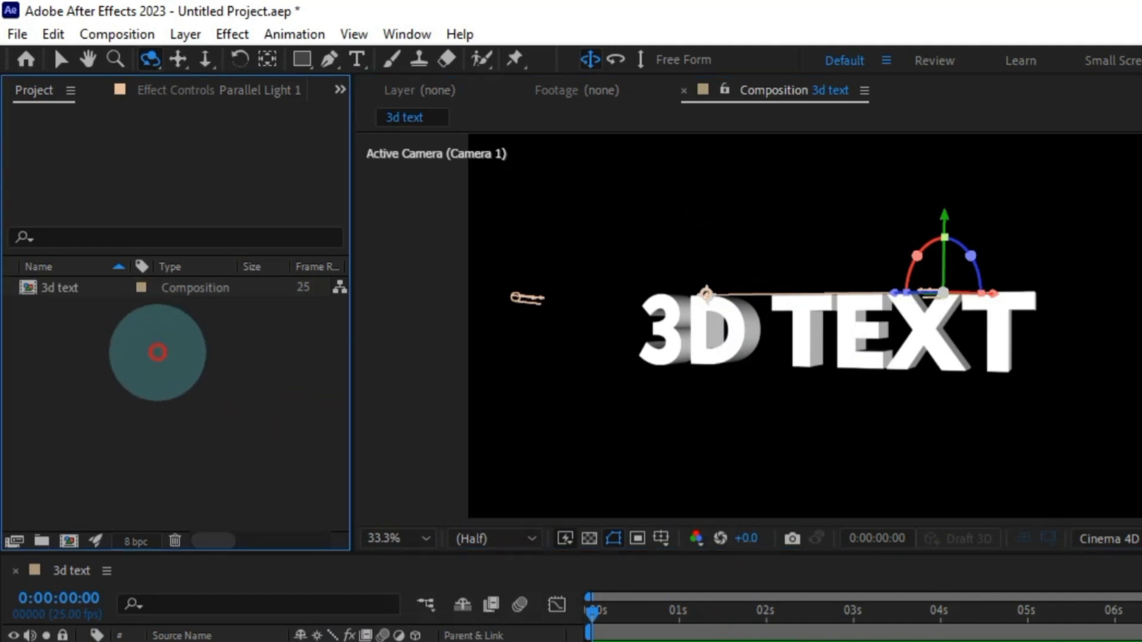
right_click(158, 353)
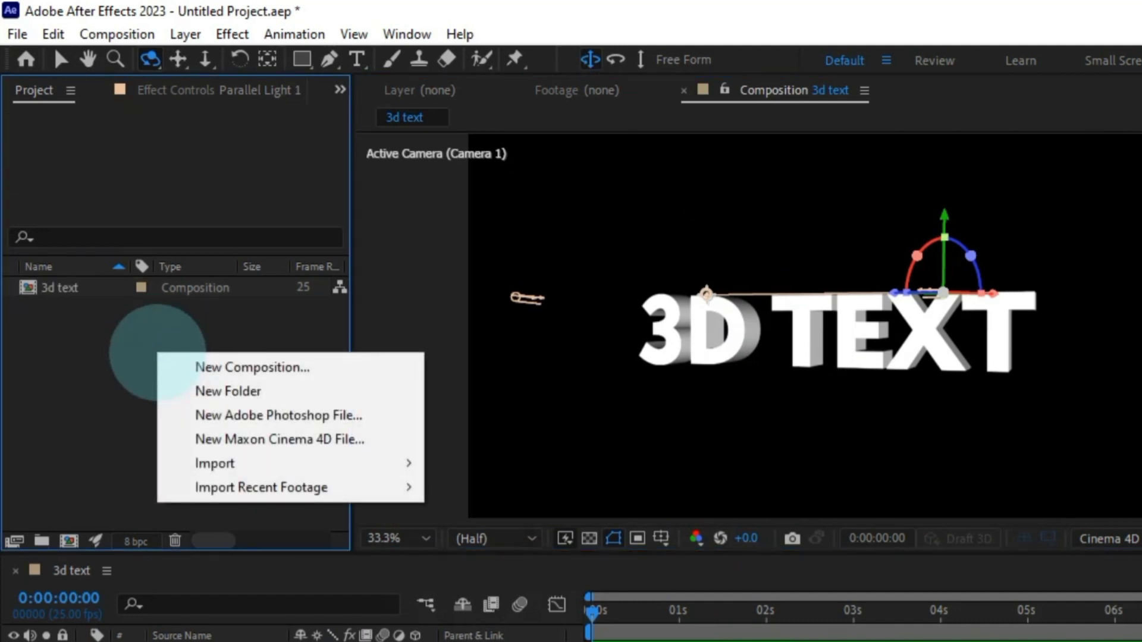
mouse_move(217, 464)
left_click(482, 463)
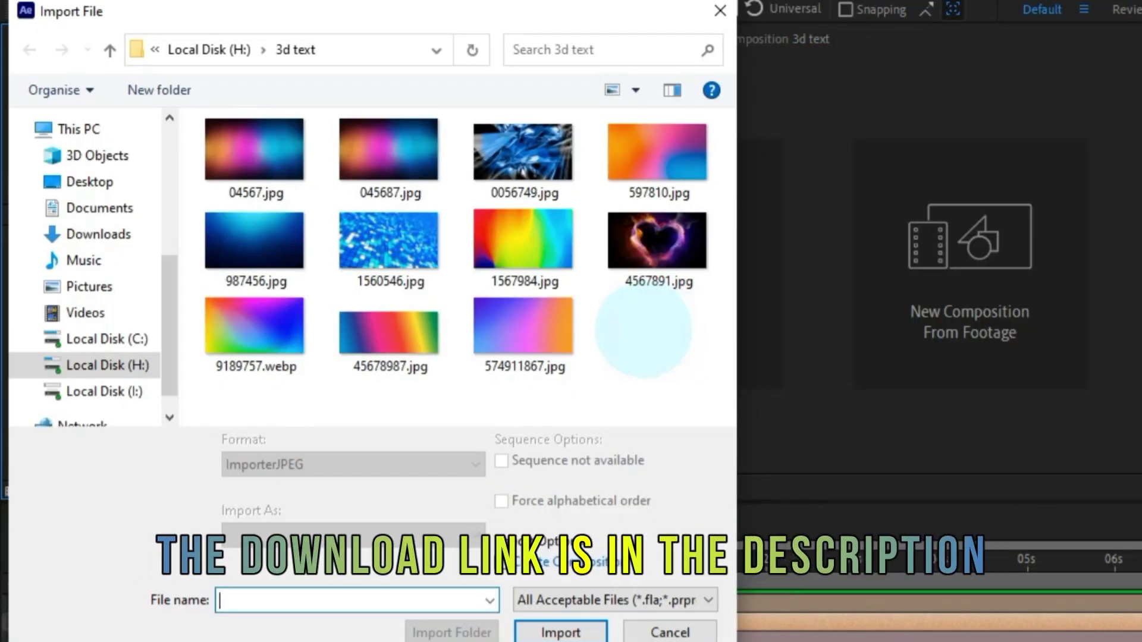
left_click(523, 244)
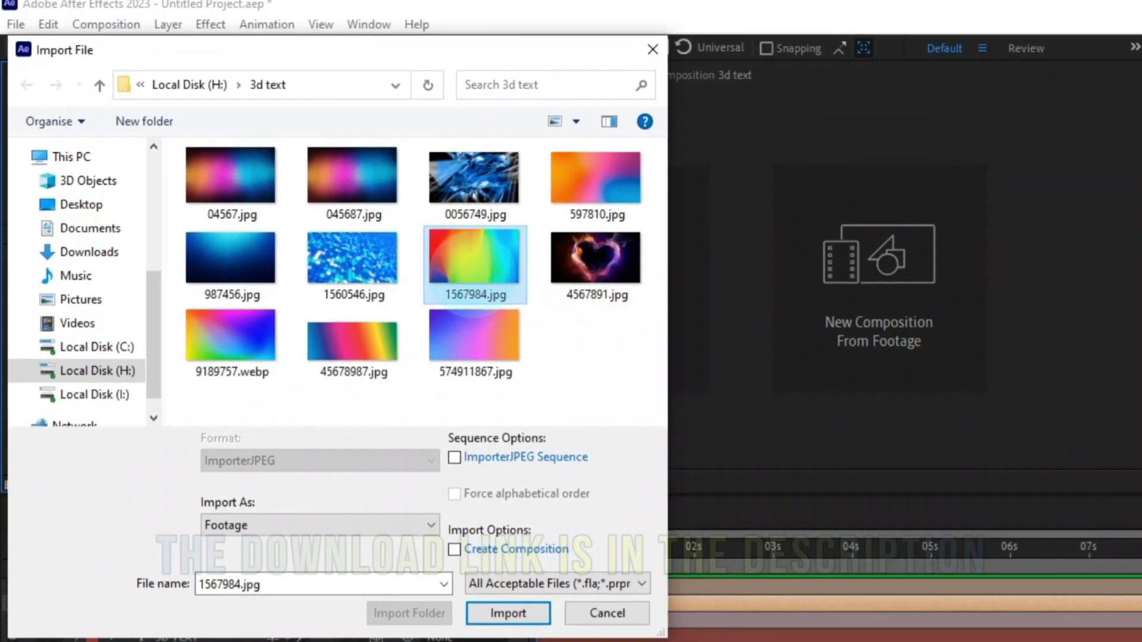
left_click(503, 616)
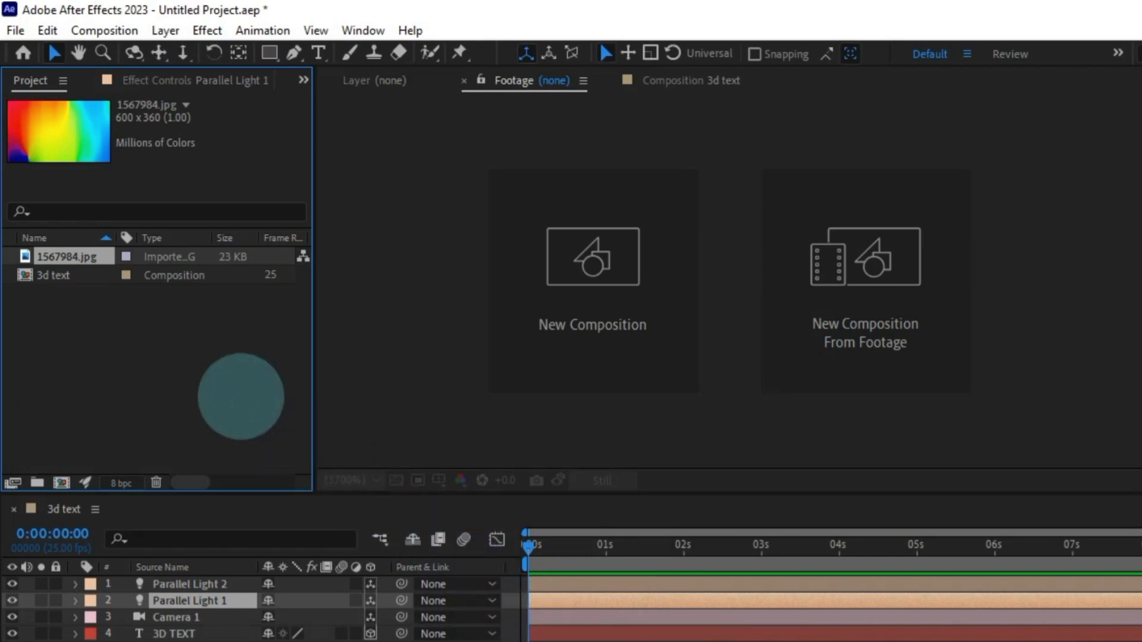
Build a 1567984 composition from the image and place it as layer 5 in 3d text.
left_click(60, 257)
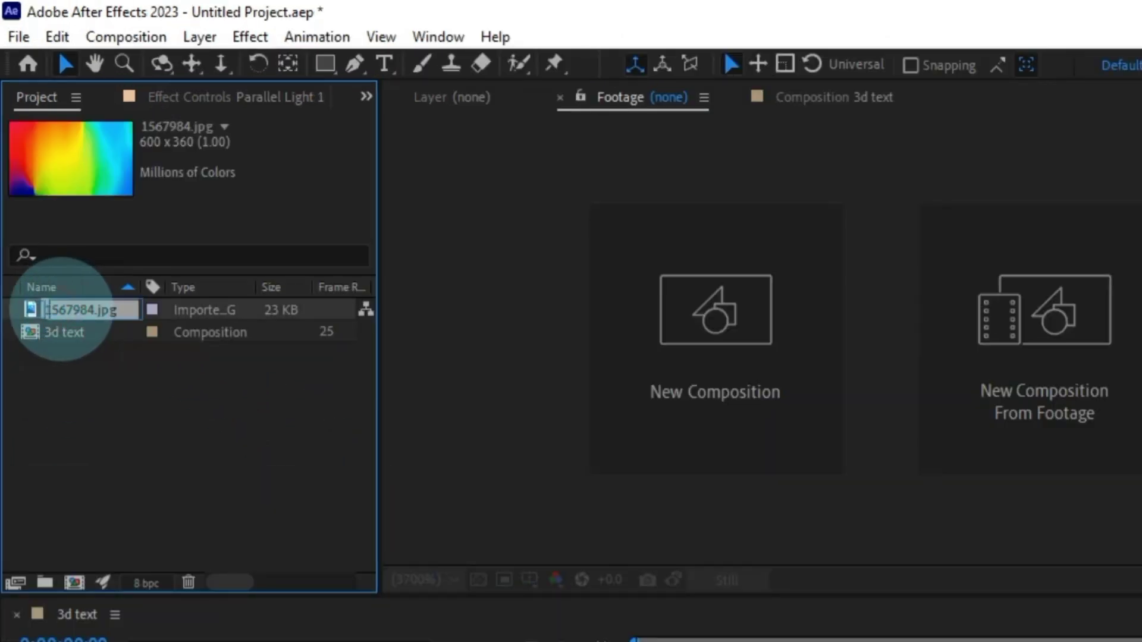
left_click_drag(74, 311, 73, 580)
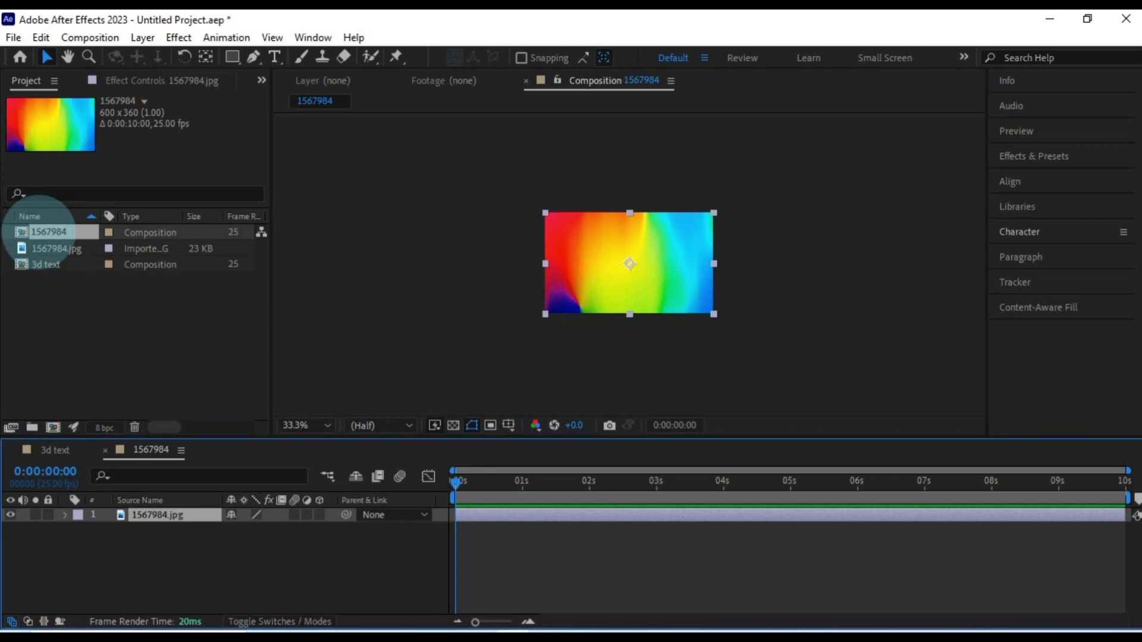
left_click(53, 451)
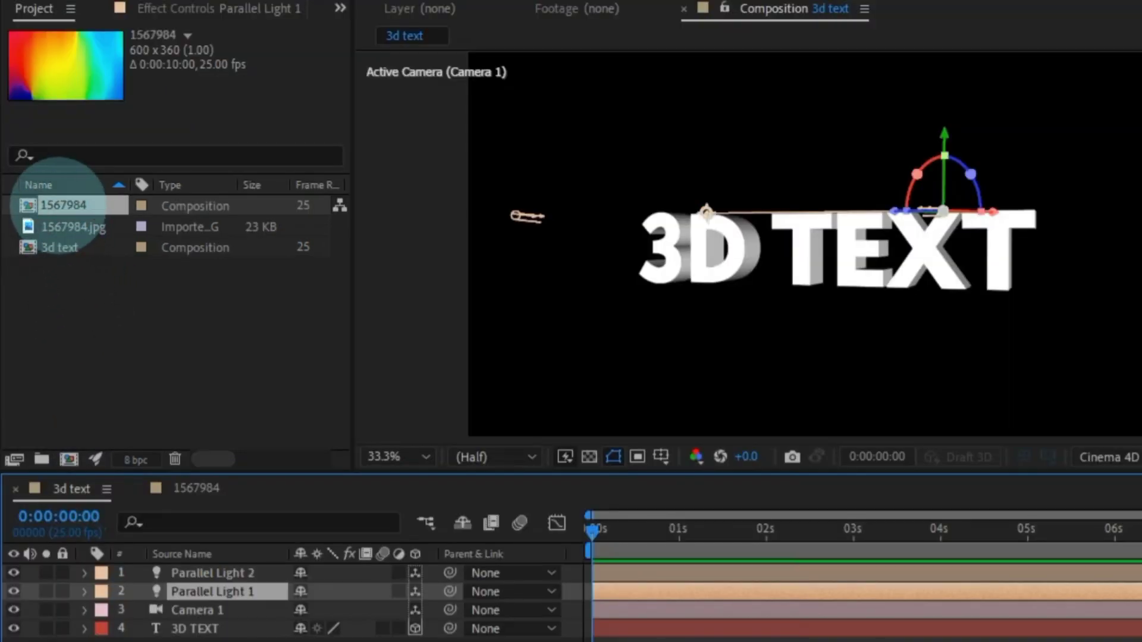
key("Return")
left_click_drag(68, 217, 618, 624)
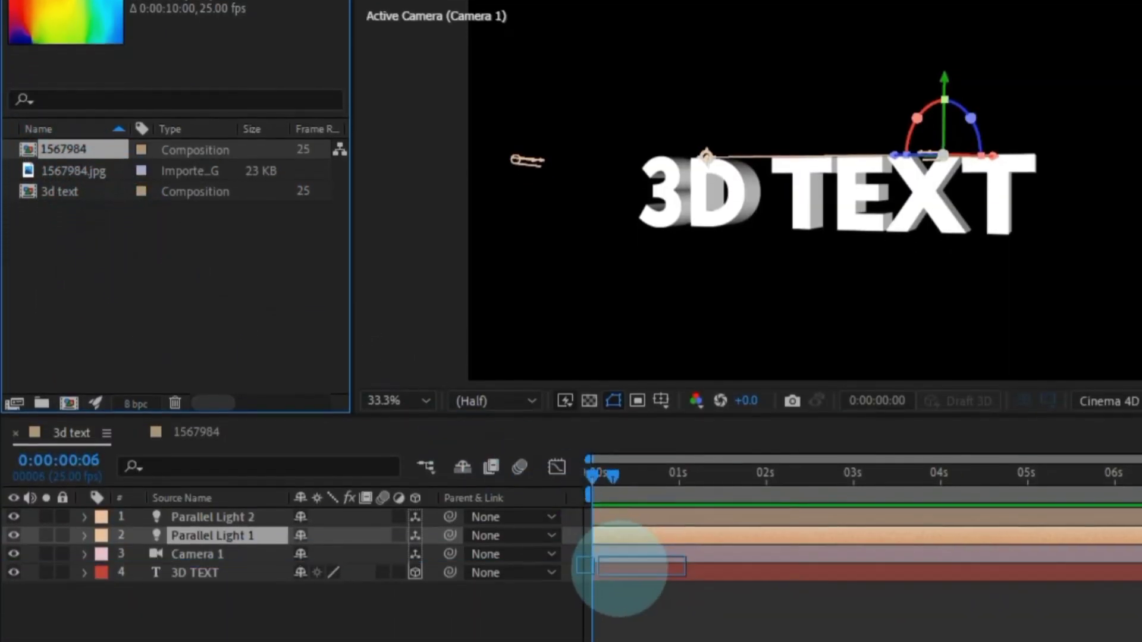
left_click_drag(618, 568, 628, 595)
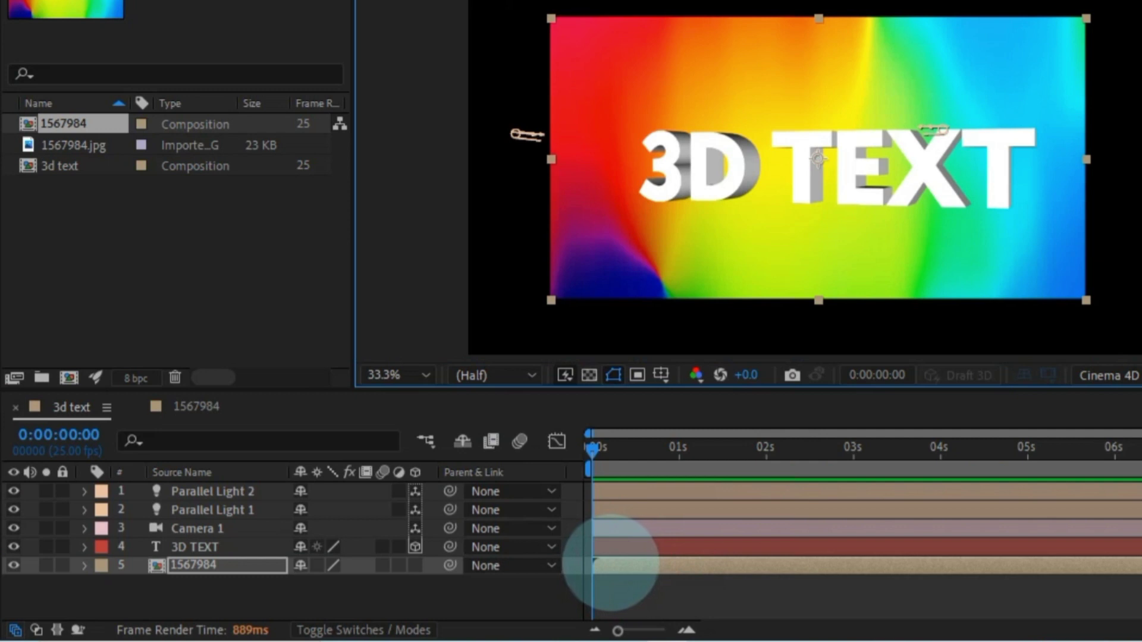
Make layer 1567984 an Environment Layer so the 3D TEXT shows against black.
left_click(602, 569)
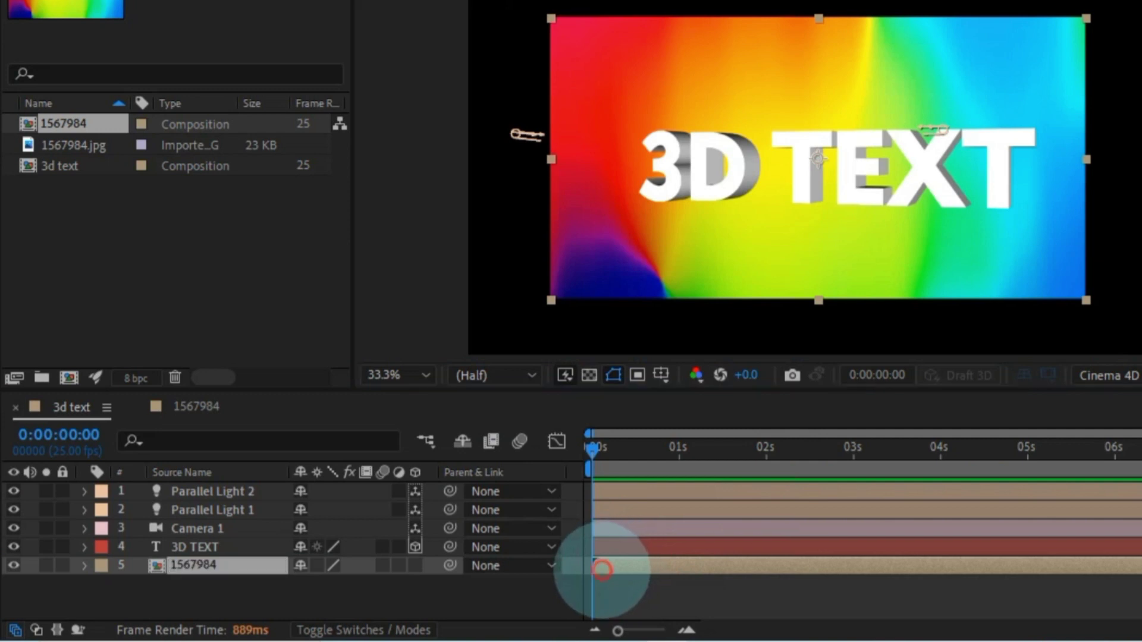
right_click(602, 569)
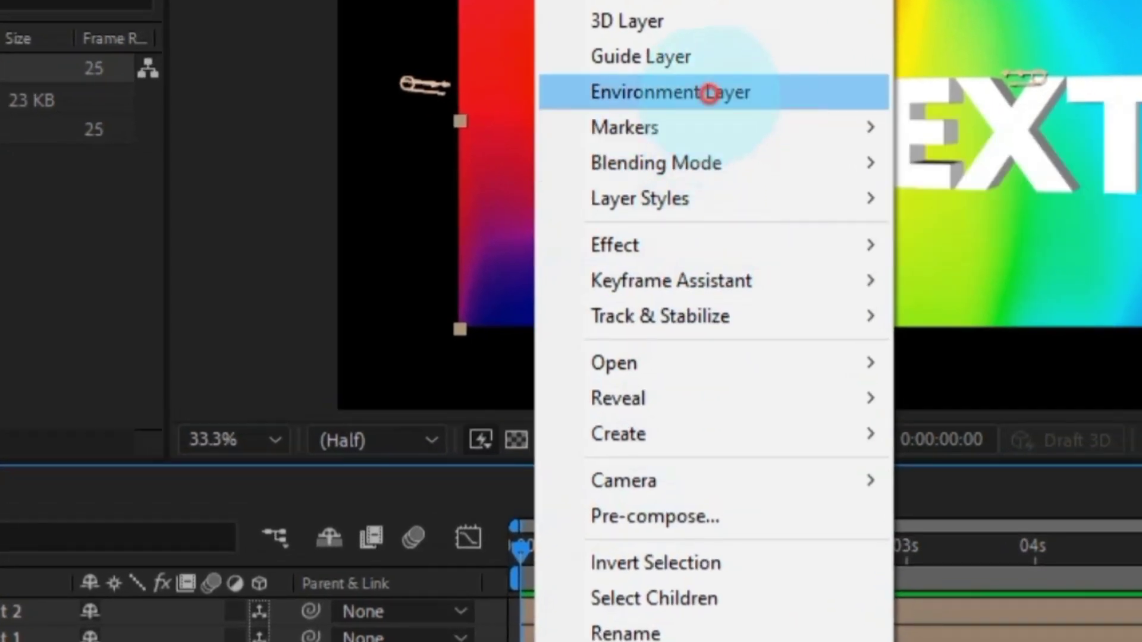
left_click(709, 93)
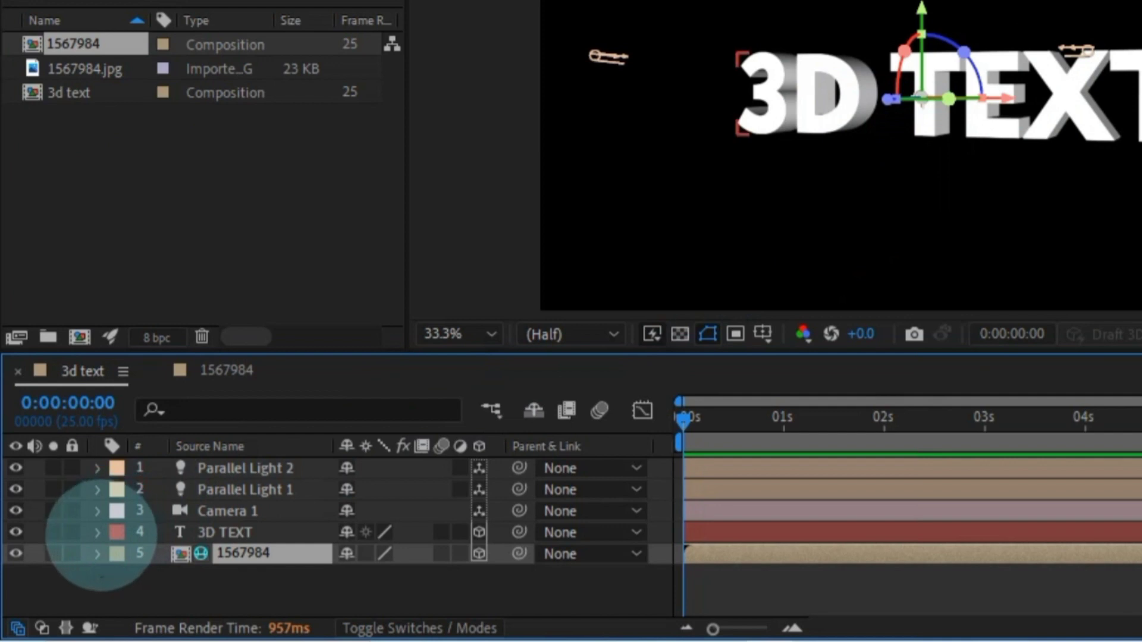
Expand the 3D TEXT Material Options and set Reflection Intensity to 100%.
left_click(97, 531)
scroll(89, 547, "down", 1)
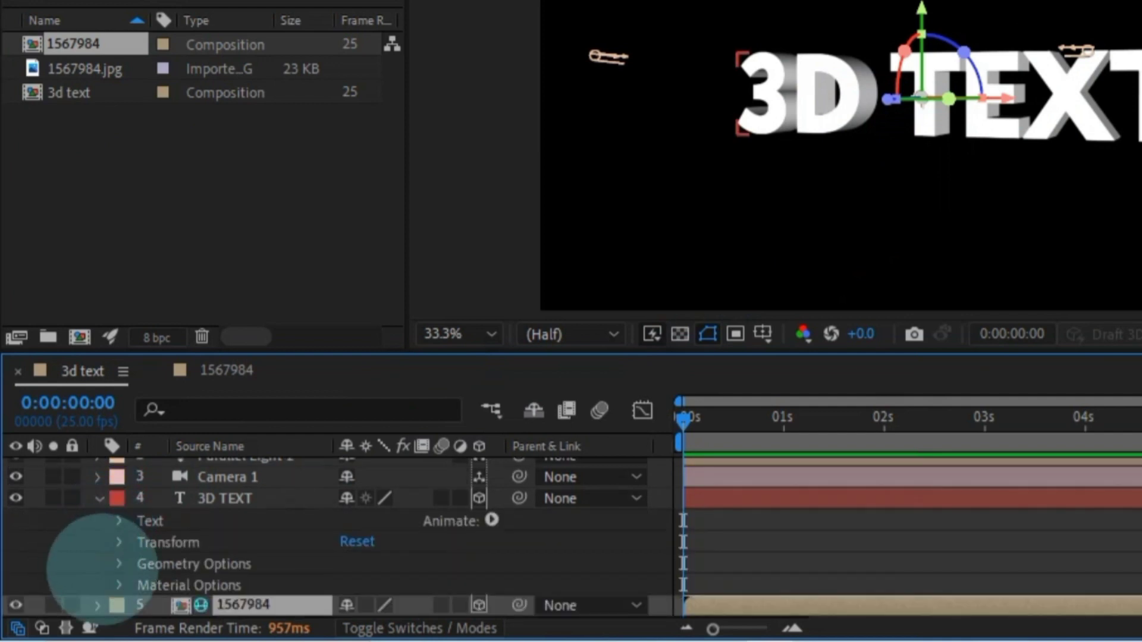
left_click(120, 585)
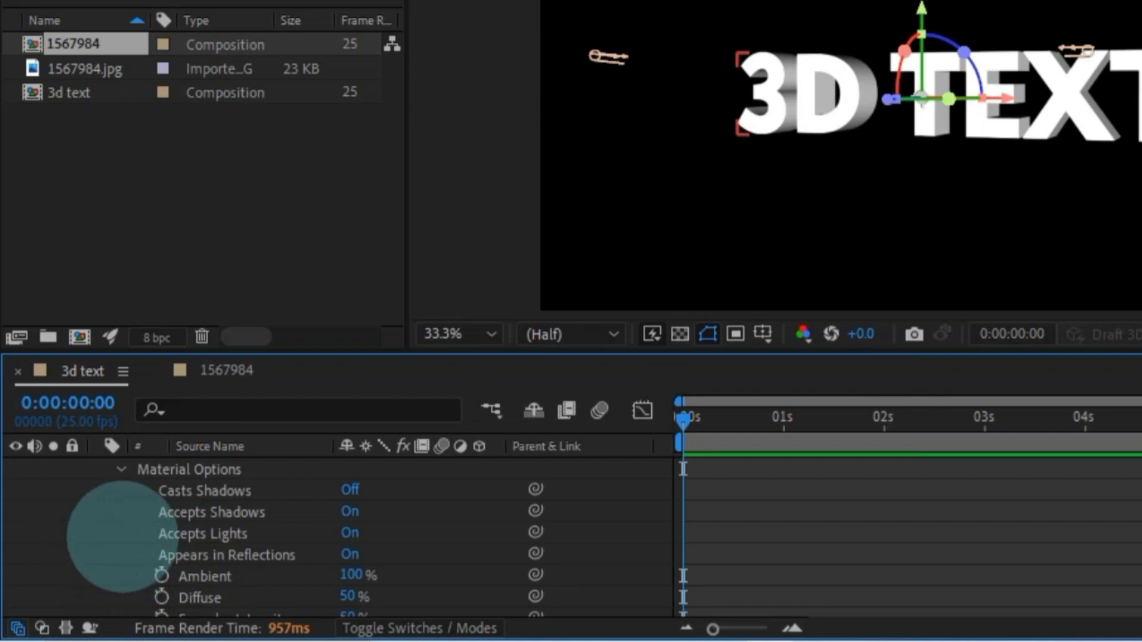
scroll(122, 536, "down", 4)
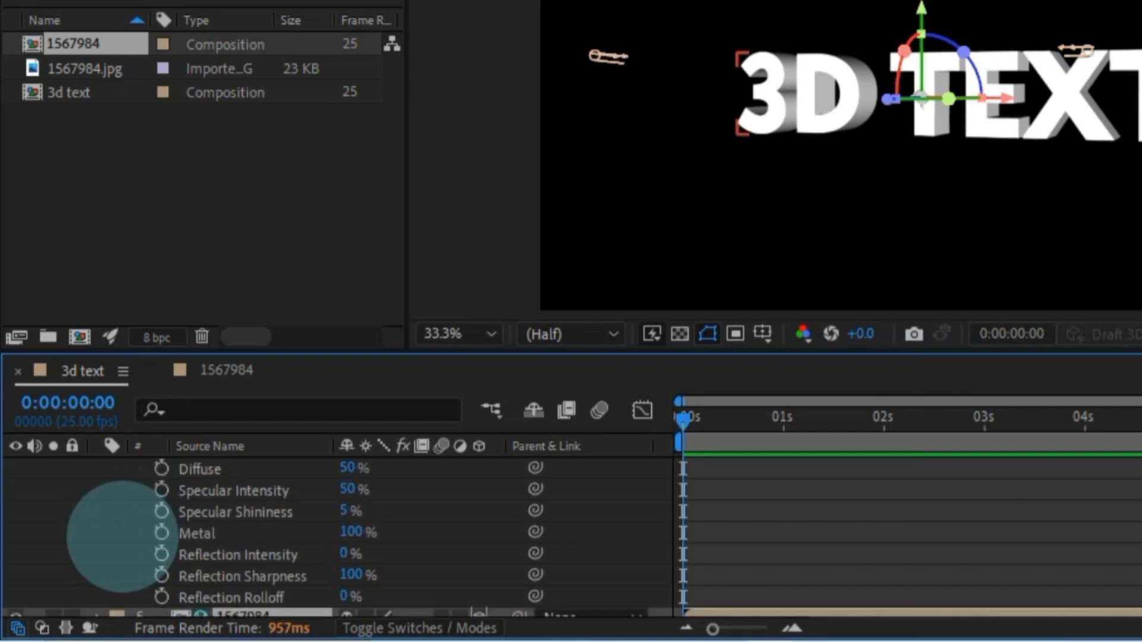
left_click_drag(346, 554, 388, 550)
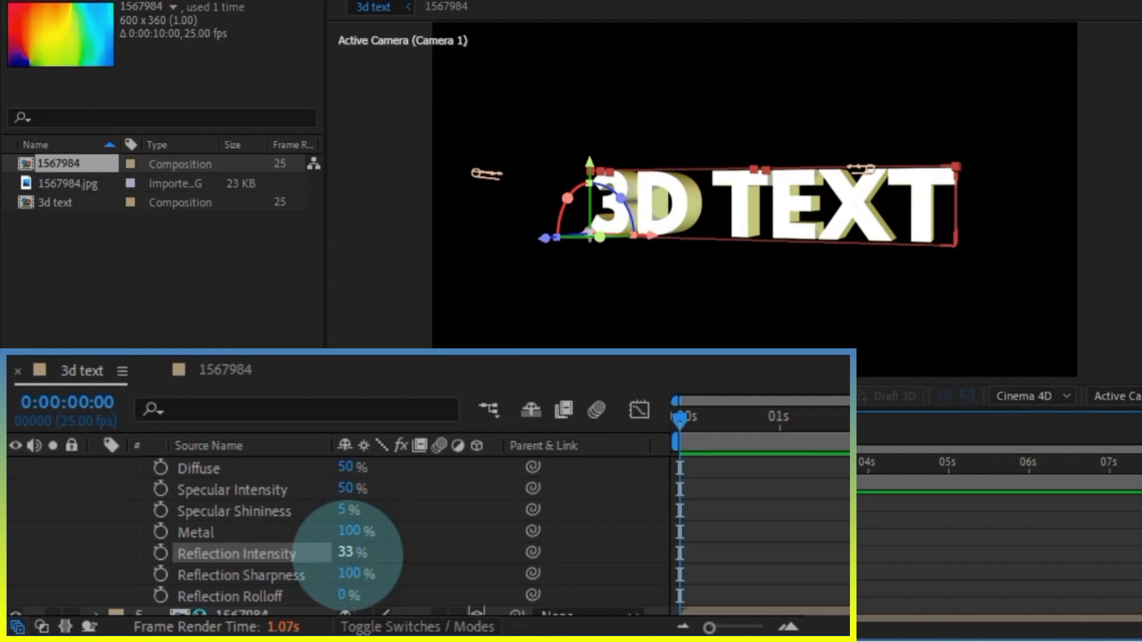
left_click(346, 553)
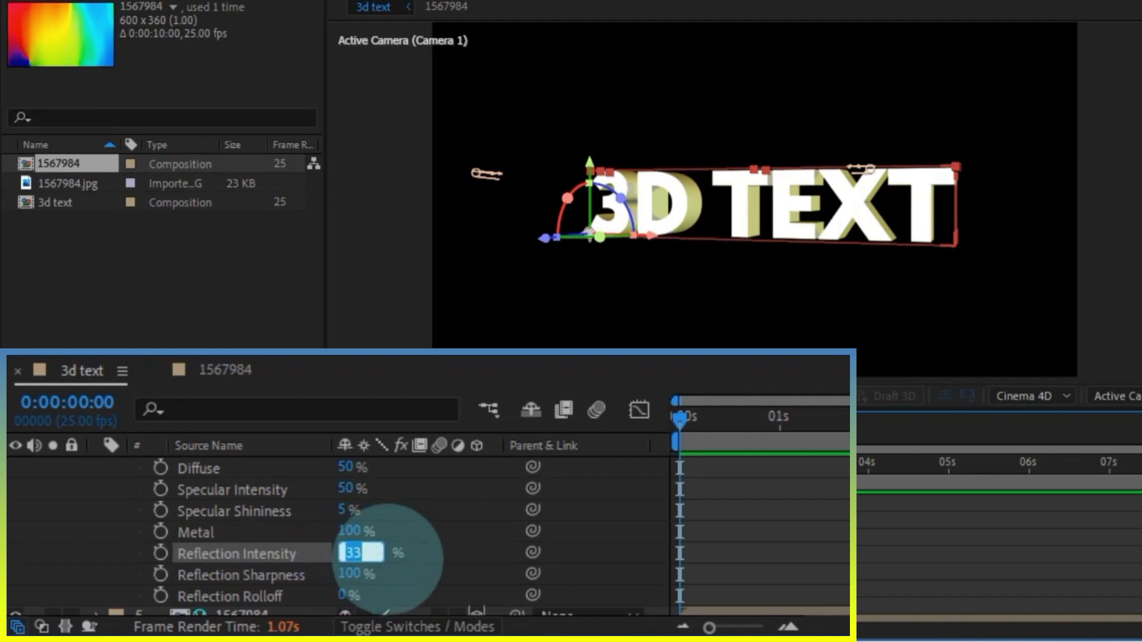
type("100")
key("Return")
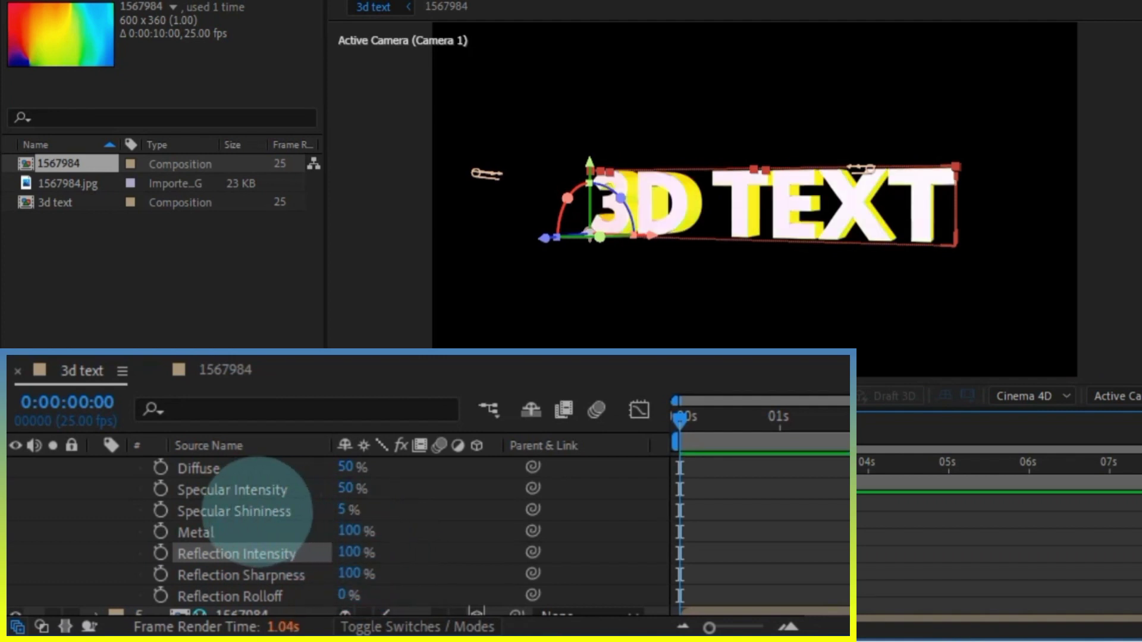
Set Specular Shininess to 100% and fold the material settings away.
left_click_drag(341, 510, 427, 511)
left_click(348, 509)
type("1")
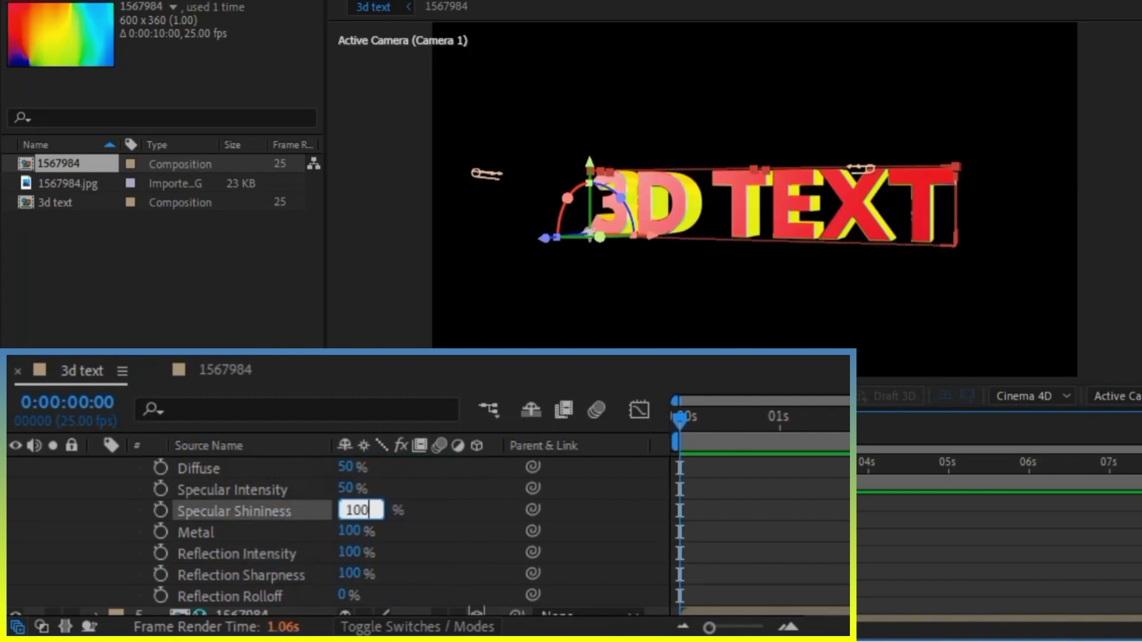
type("00")
key("Return")
scroll(220, 525, "up", 3)
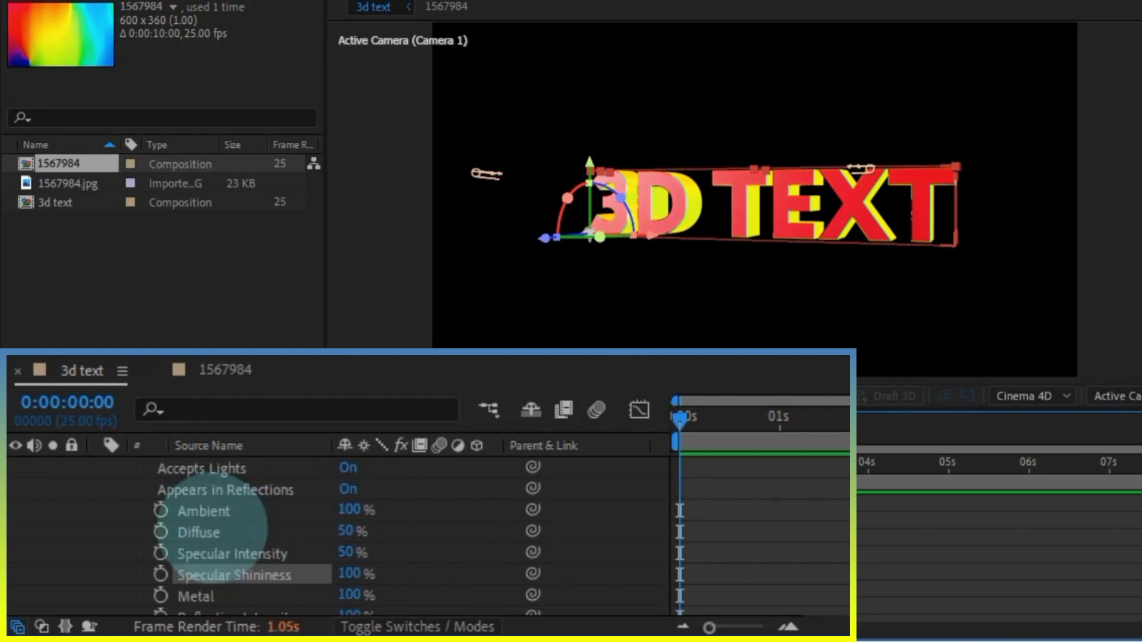
scroll(220, 526, "up", 5)
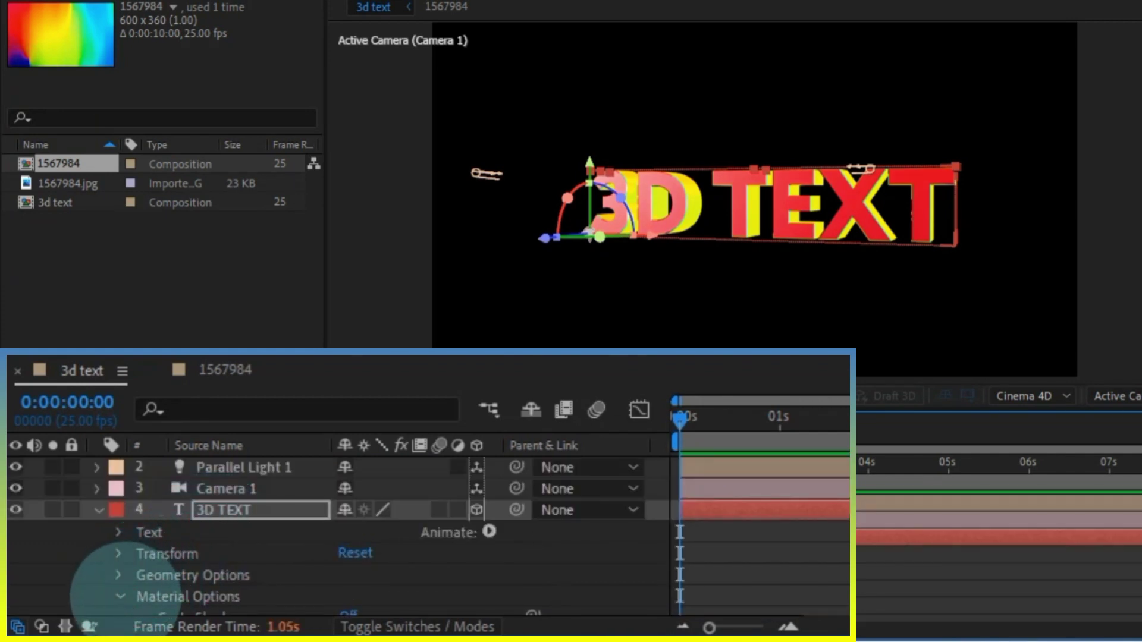
left_click(119, 596)
scroll(112, 580, "down", 1)
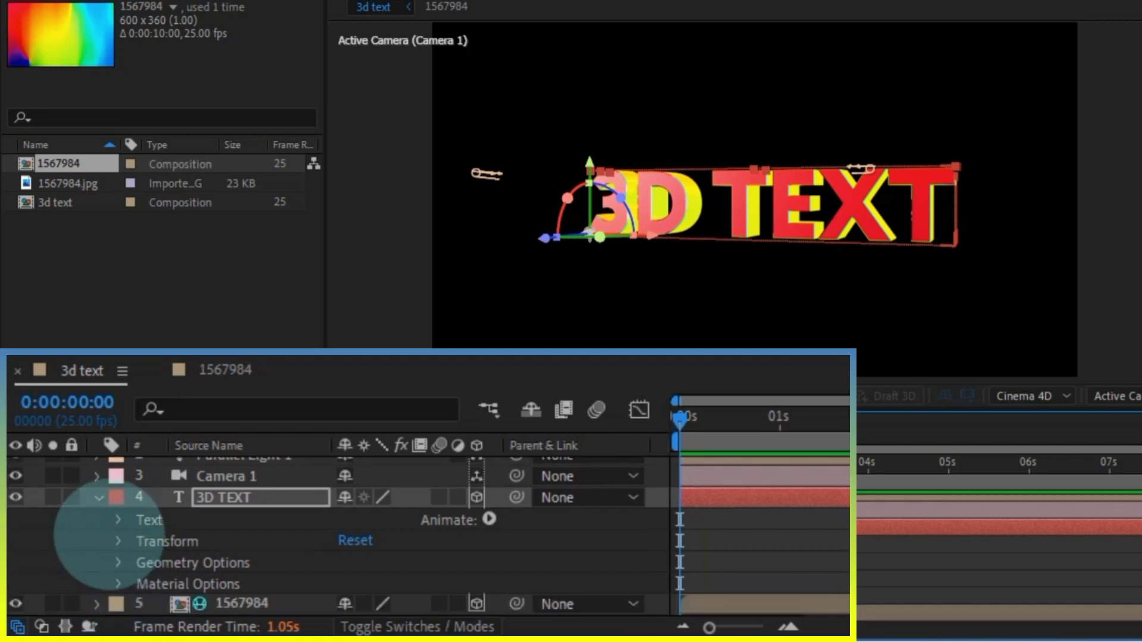
At 0s, start Camera 1 Point of Interest and Position keyframes and orbit to a tilted view.
scroll(101, 536, "up", 1)
left_click(97, 509)
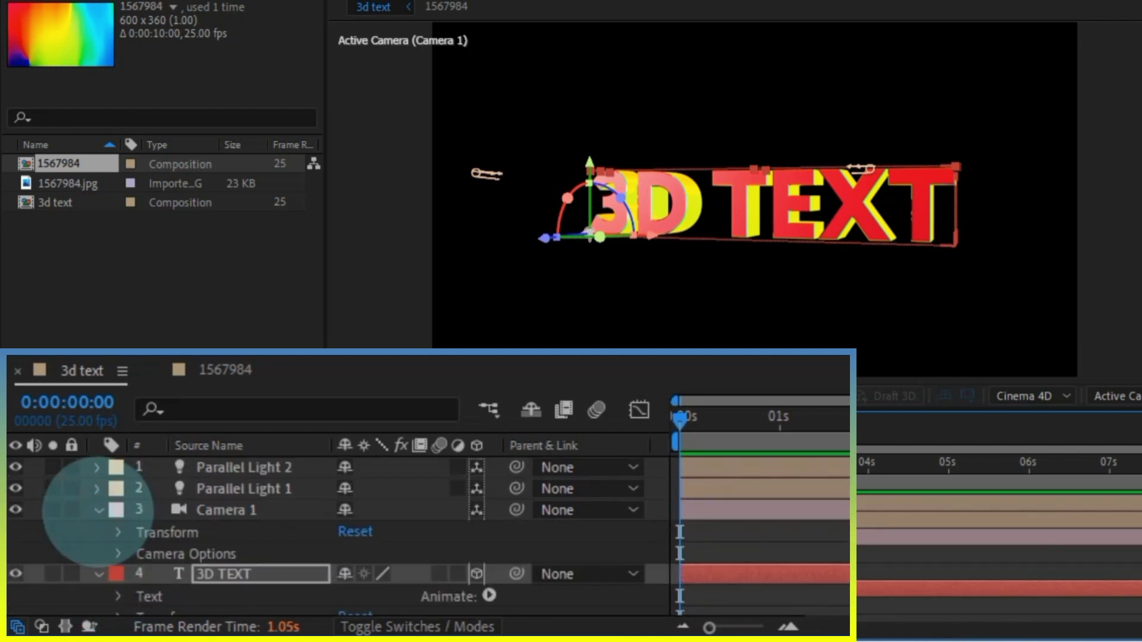
left_click(119, 532)
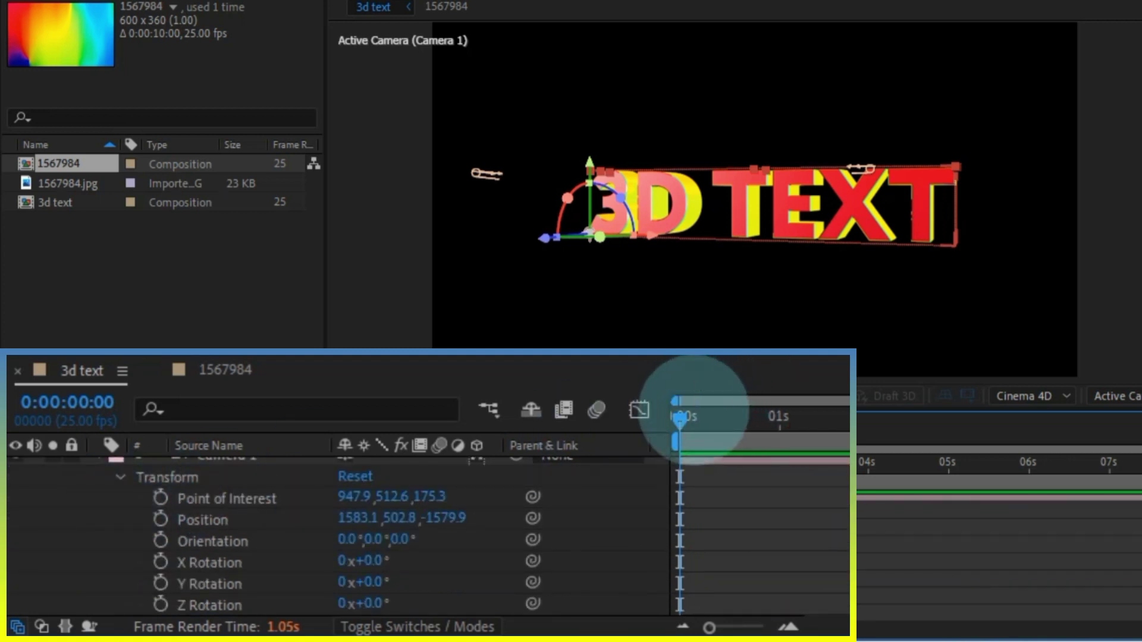
left_click(680, 422)
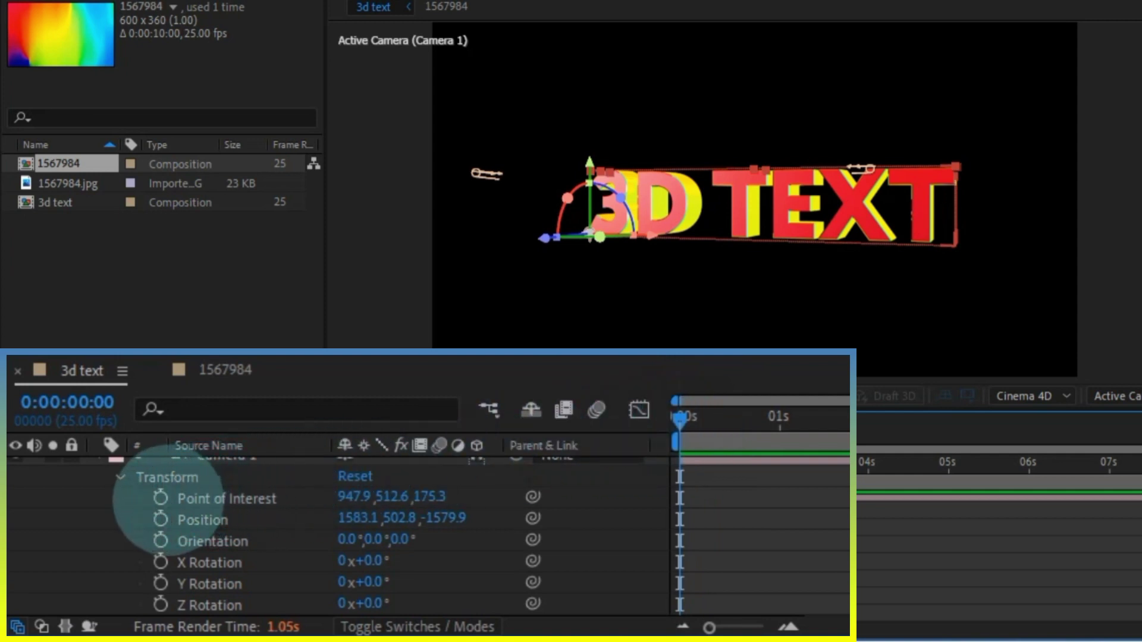
left_click(161, 499)
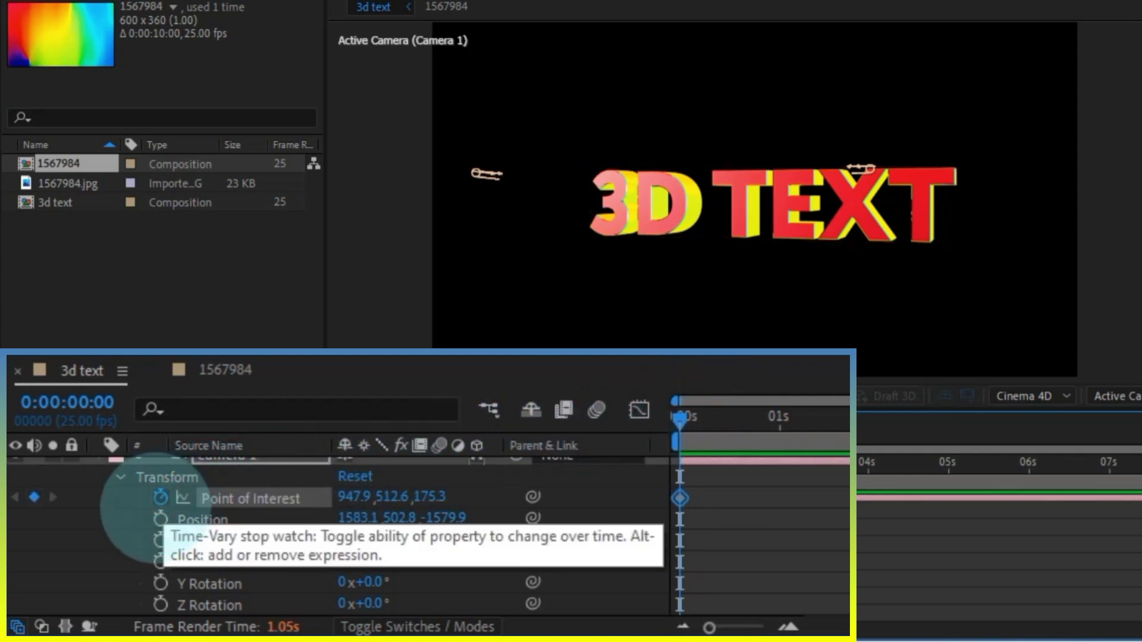
left_click(161, 519)
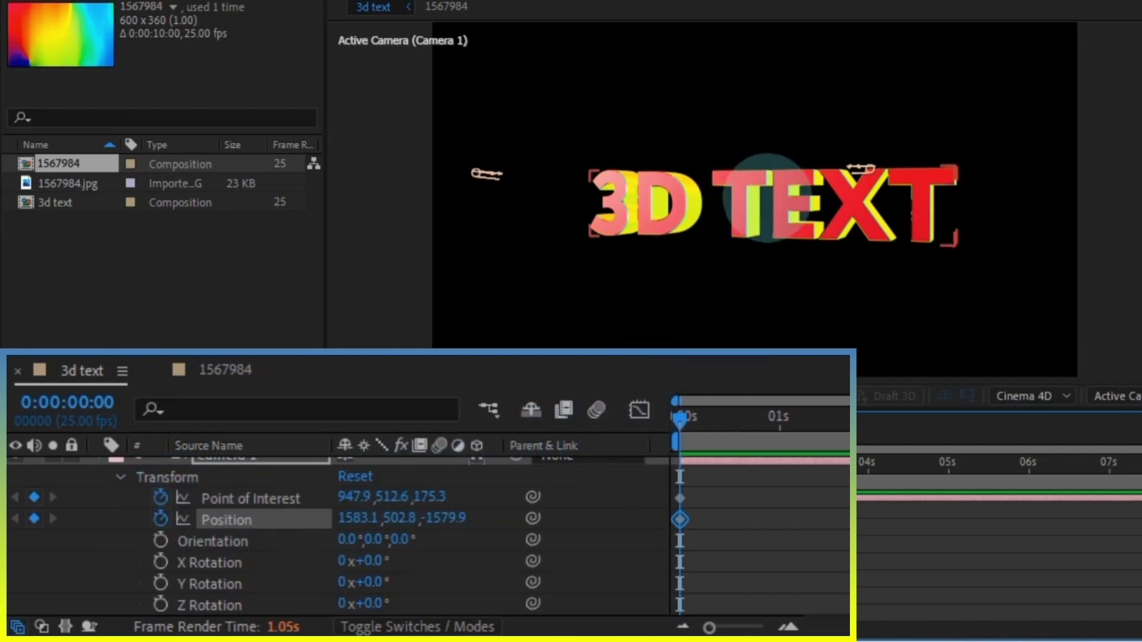
mouse_move(768, 198)
left_mouse_down()
mouse_move(743, 197)
mouse_move(765, 150)
mouse_move(776, 184)
mouse_move(740, 191)
mouse_move(761, 184)
mouse_move(774, 223)
mouse_move(745, 241)
mouse_move(763, 218)
left_mouse_up()
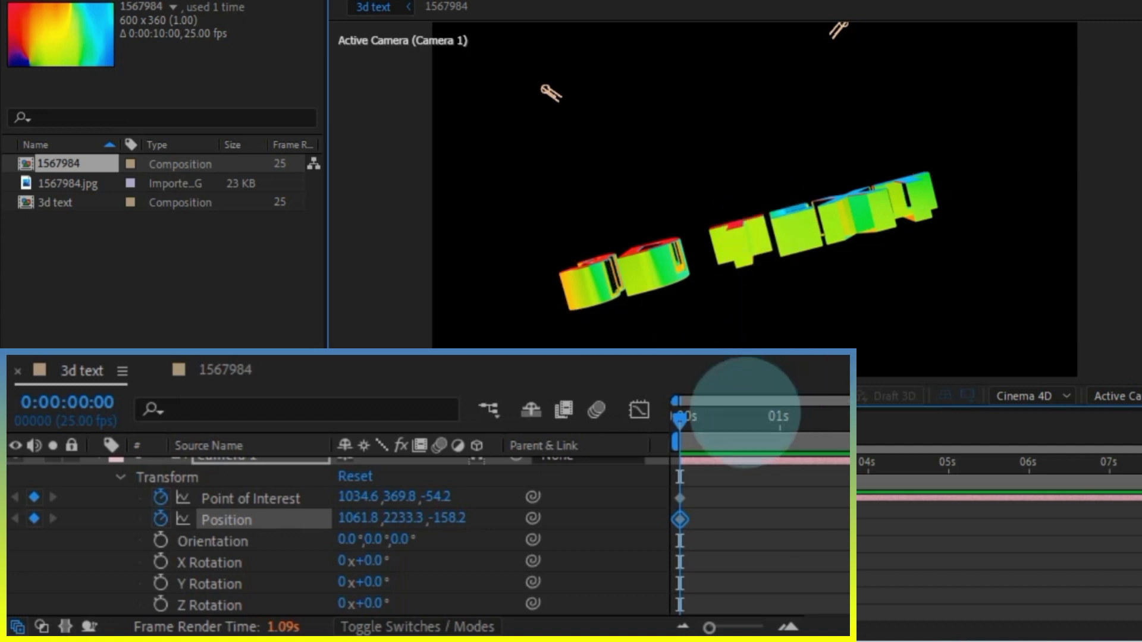
At 3:10, add camera keyframes and orbit to face the 3D TEXT straight-on.
left_click_drag(684, 420, 820, 470)
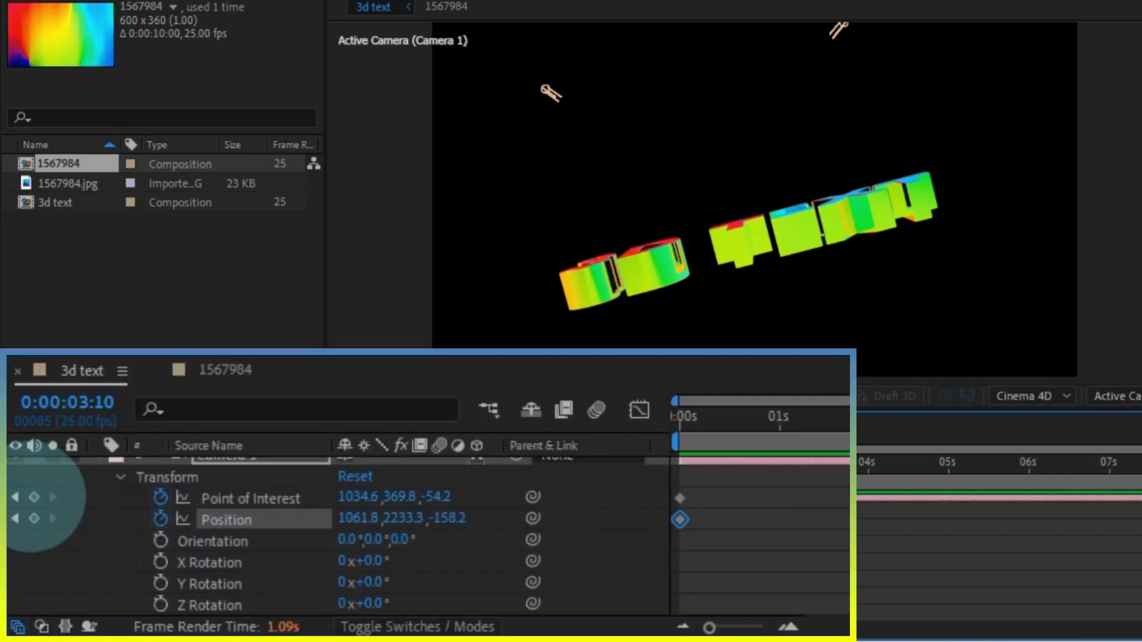
left_click(34, 497)
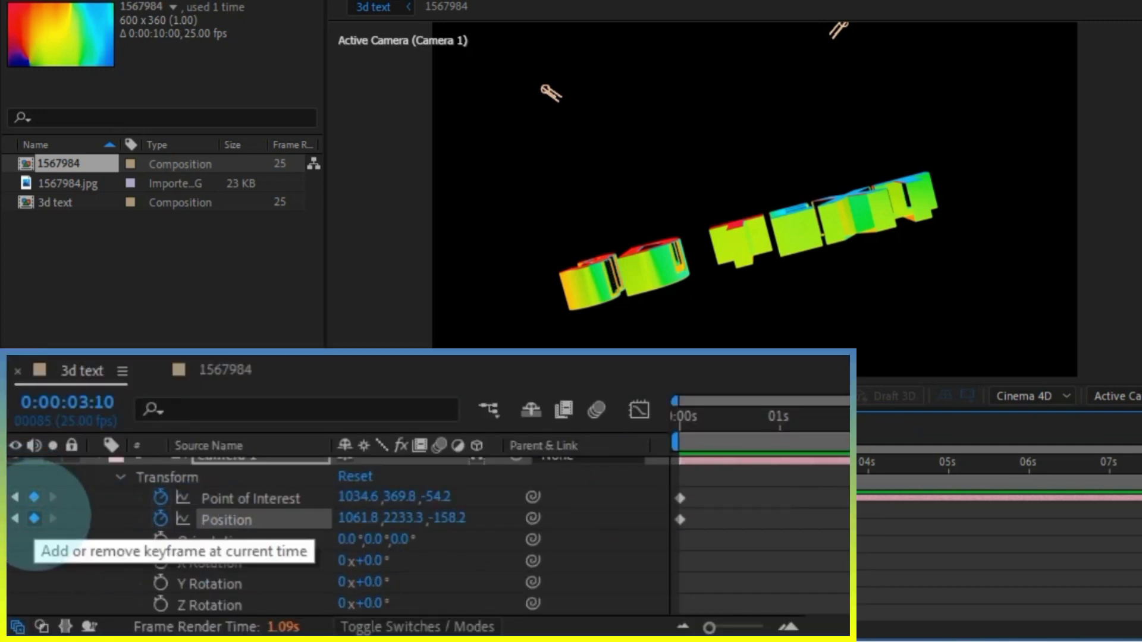
left_click_drag(739, 254, 748, 201)
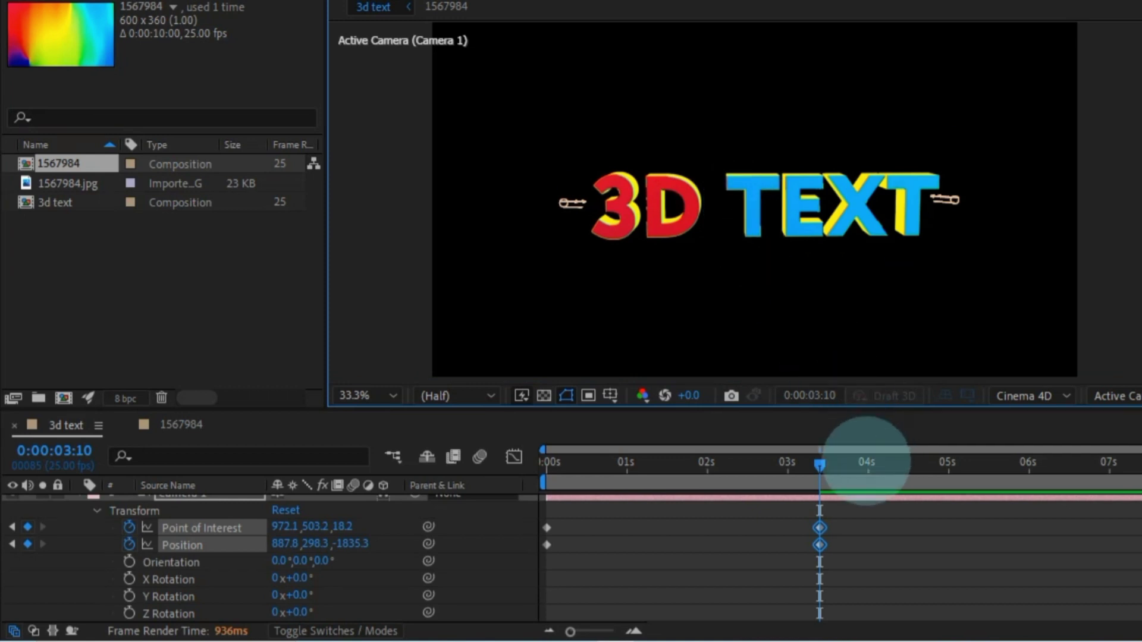
Preview the camera move from the first frame, then collapse the camera and text properties.
left_click_drag(820, 464, 544, 467)
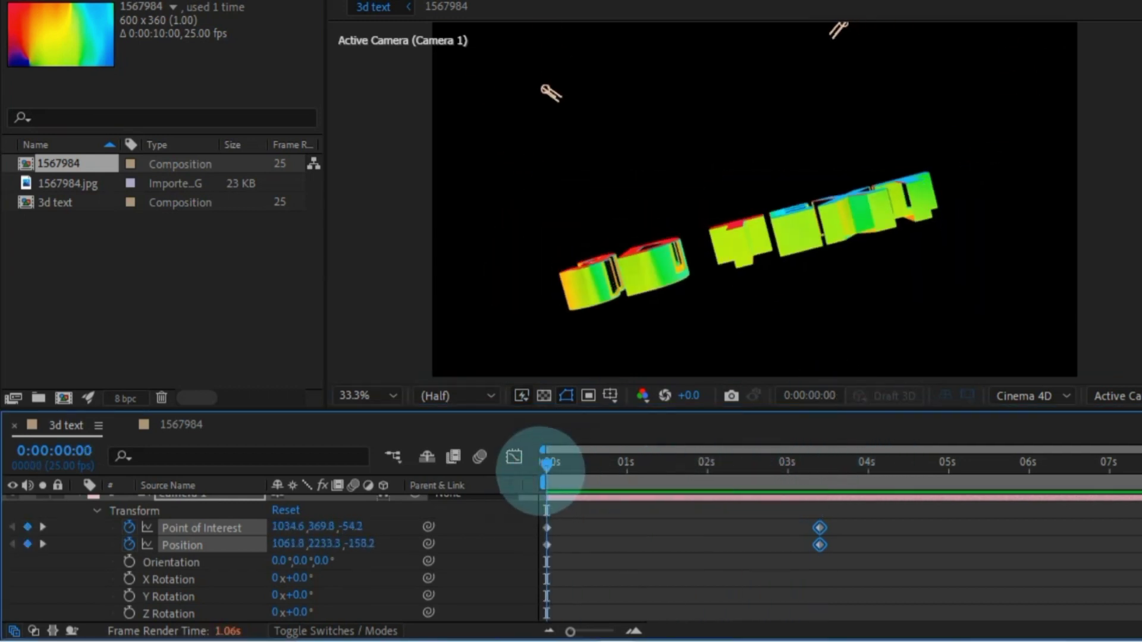
key("space")
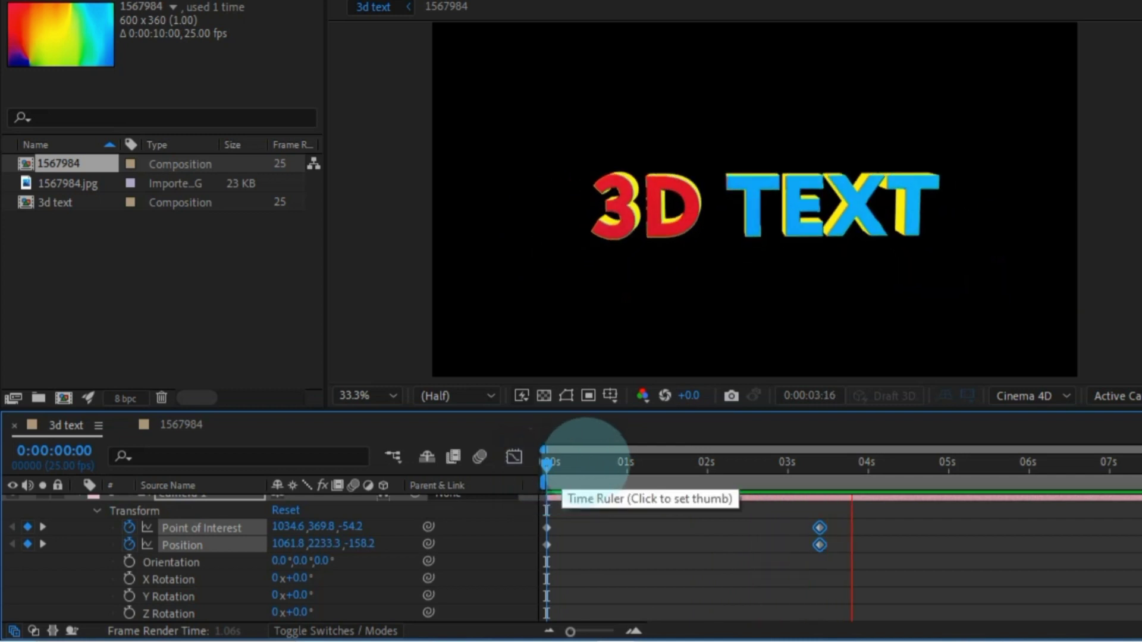
left_click(890, 463)
left_click(687, 463)
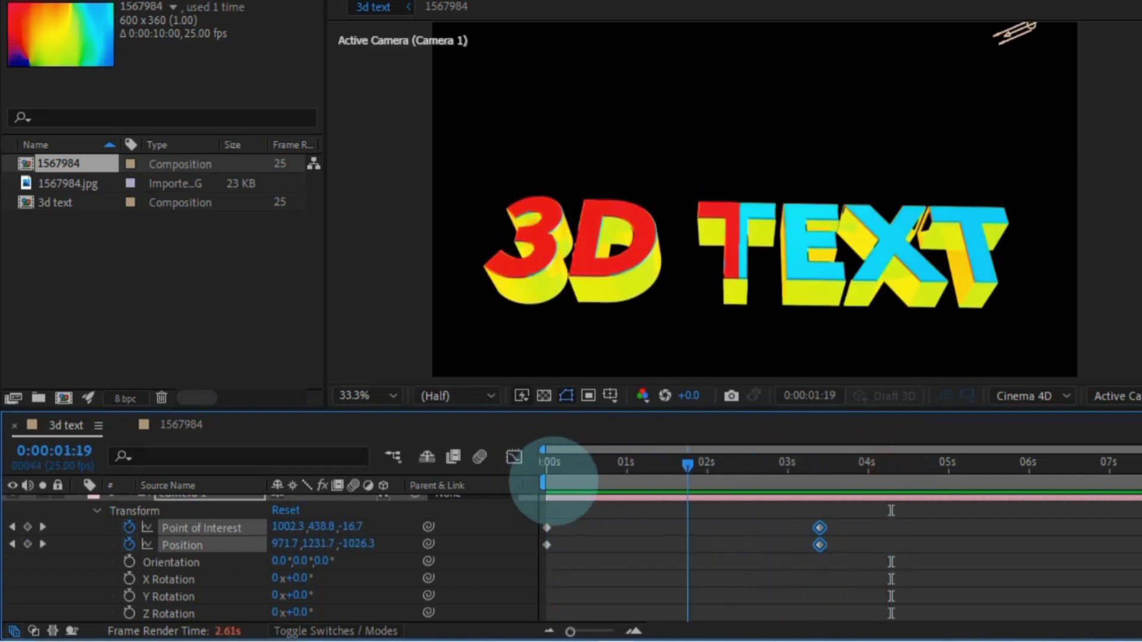
left_click(547, 470)
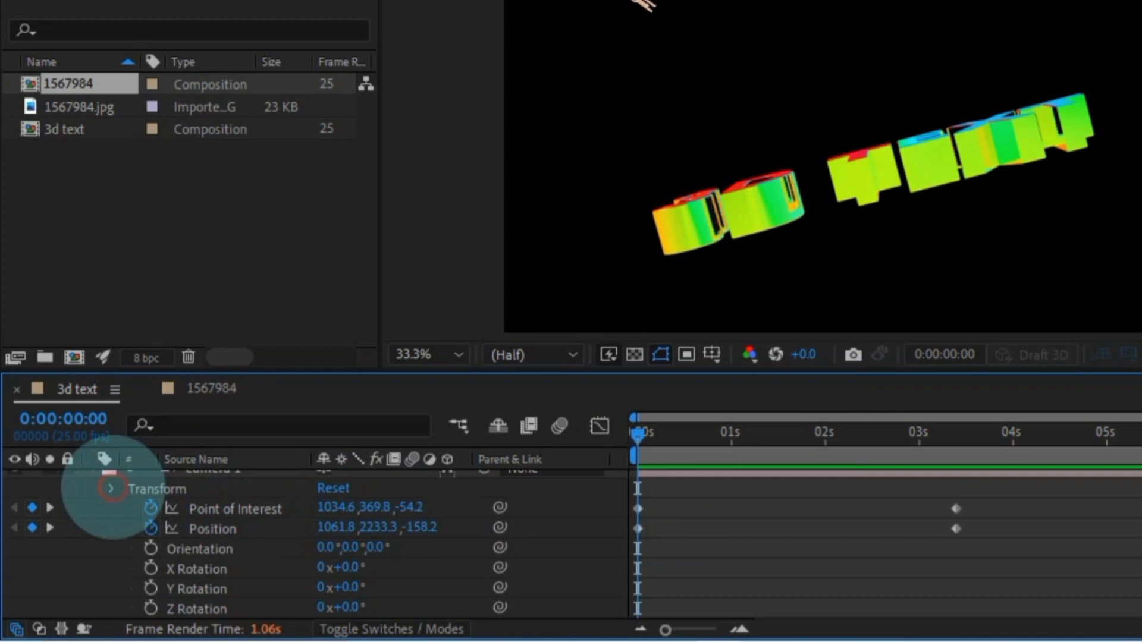
left_click(111, 488)
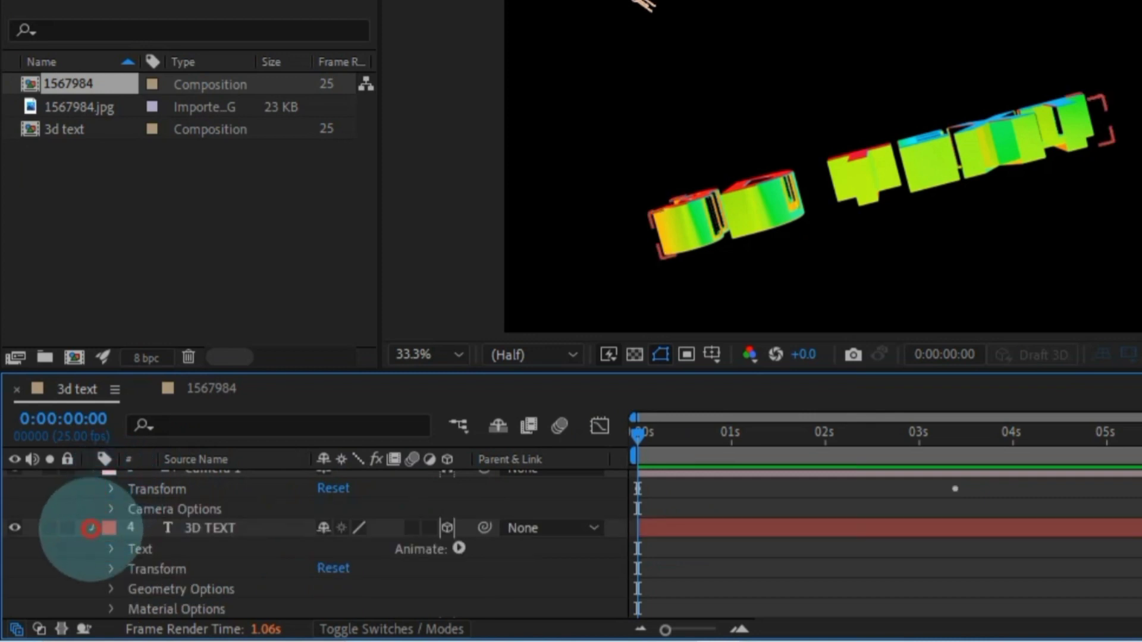
left_click(90, 528)
Add a new Adjustment Layer to the 3d text composition.
left_click(92, 520)
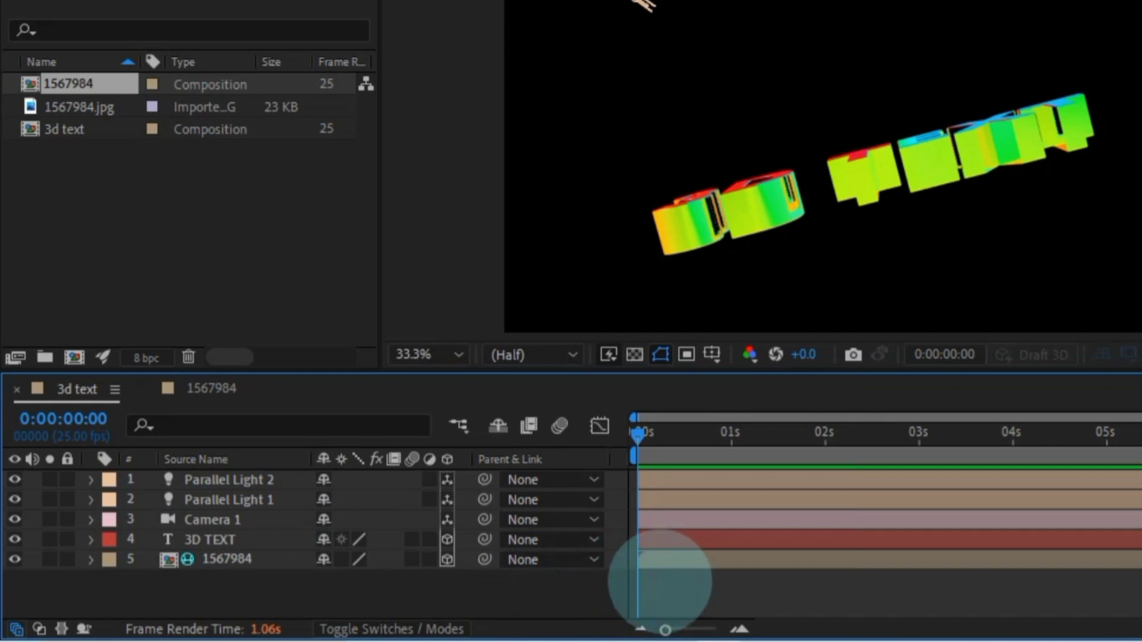
right_click(661, 582)
mouse_move(773, 298)
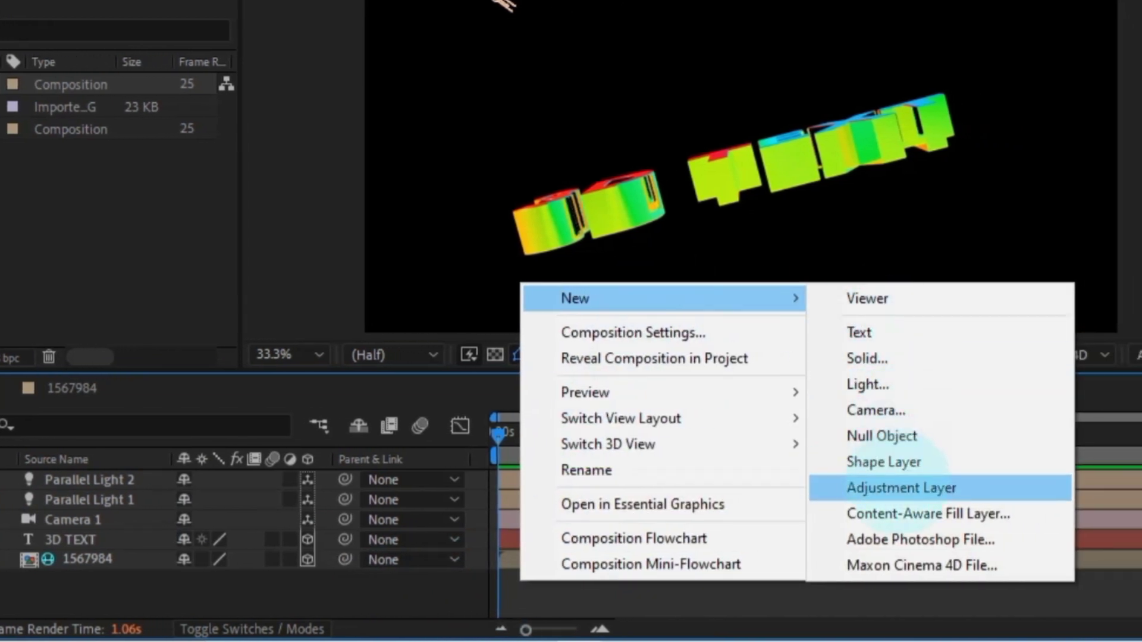
left_click(900, 488)
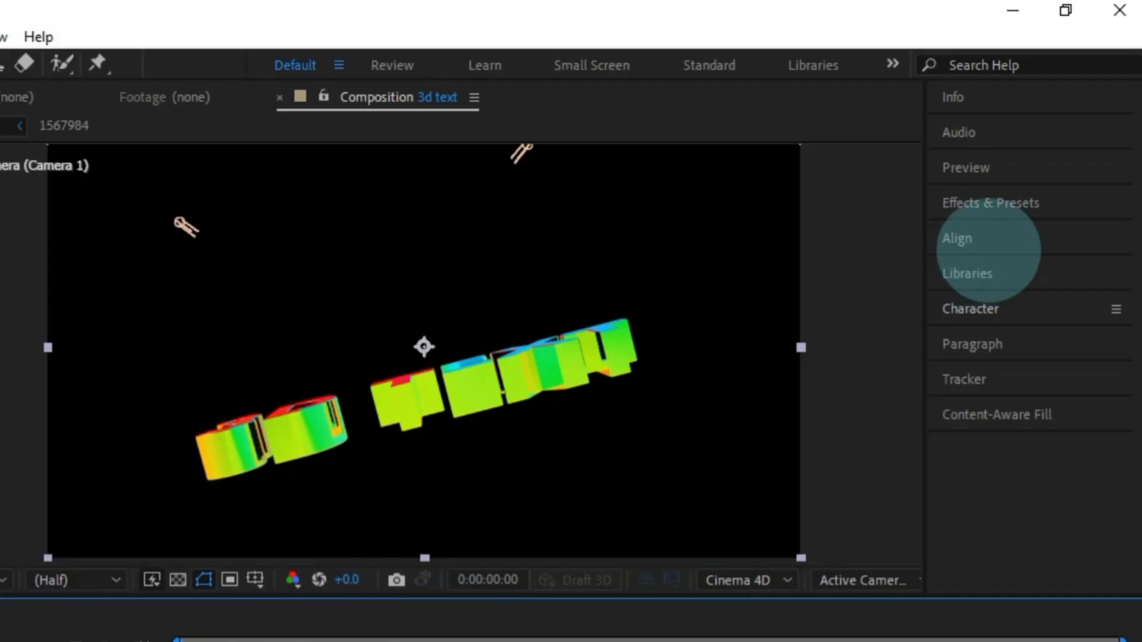
Find Glow in Effects & Presets and apply it to Adjustment Layer 1.
left_click(1038, 156)
left_click(1011, 236)
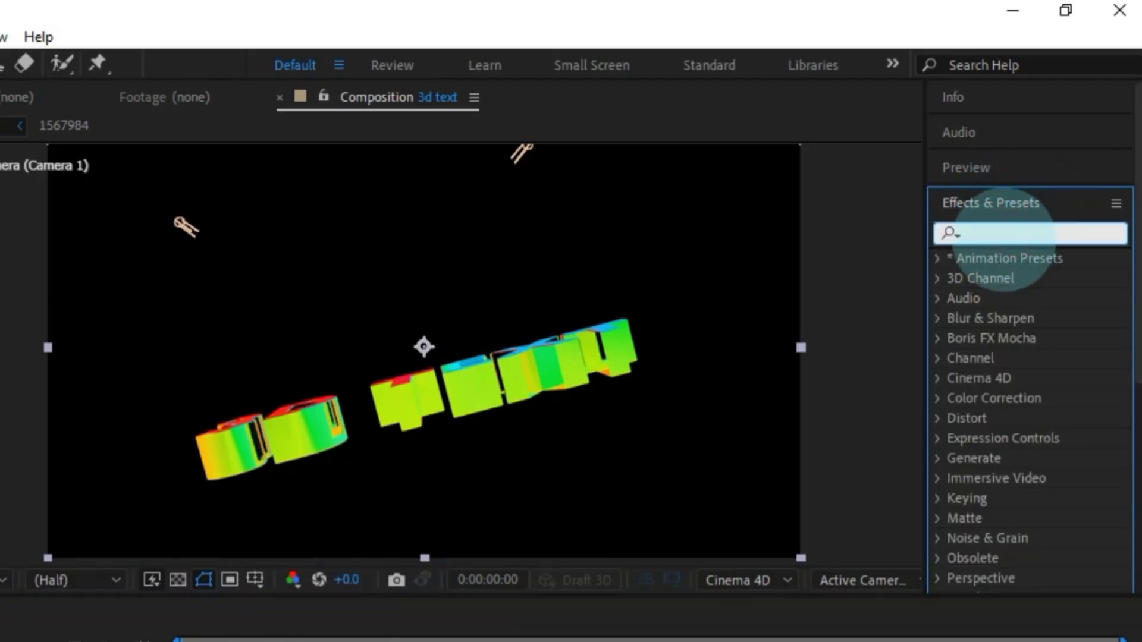
type("Glow")
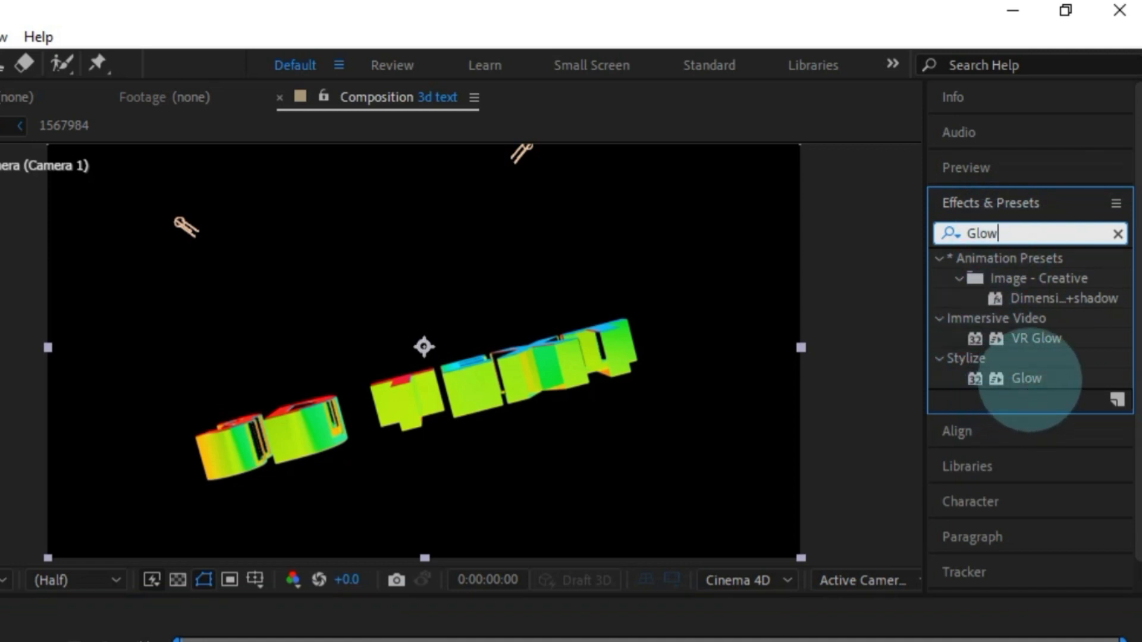
left_click_drag(1030, 379, 246, 641)
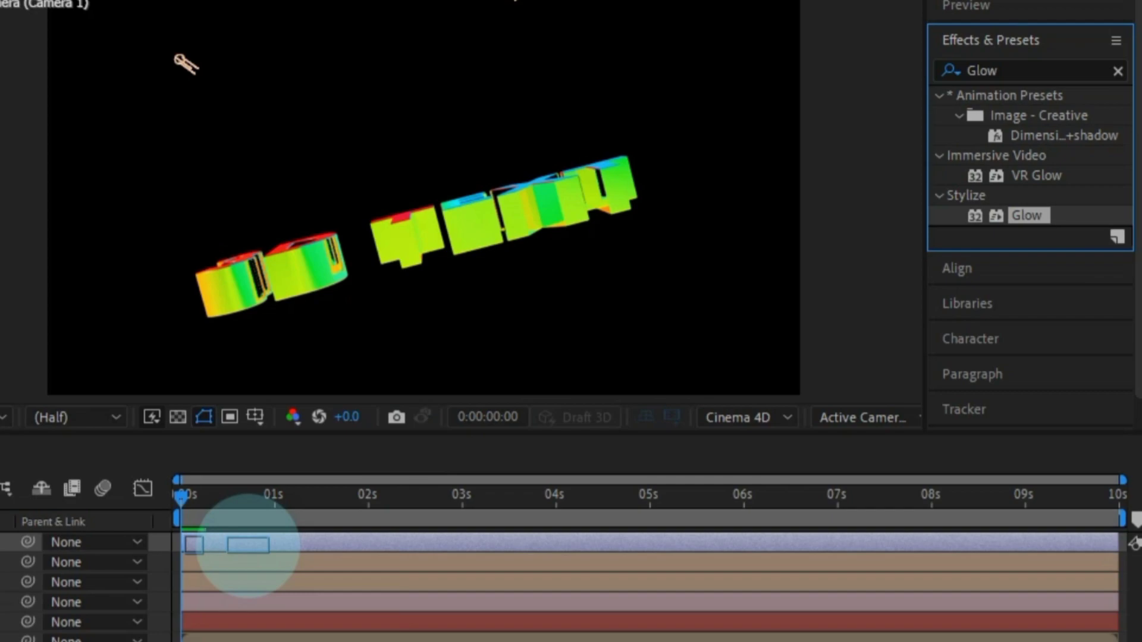
left_click_drag(246, 544, 244, 547)
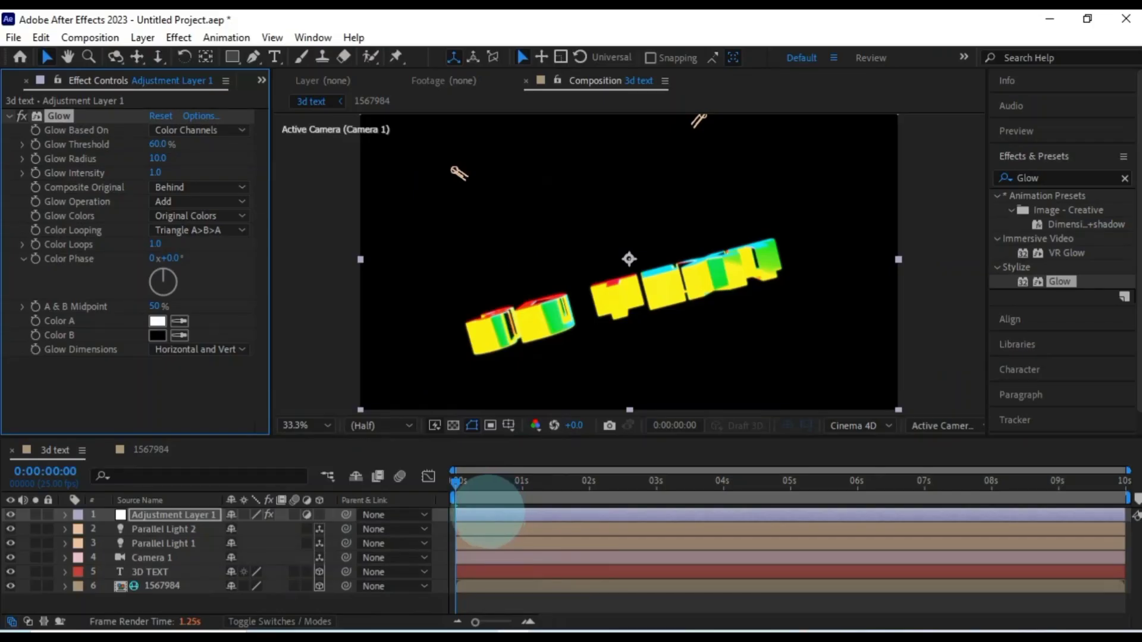
left_click_drag(458, 481, 504, 484)
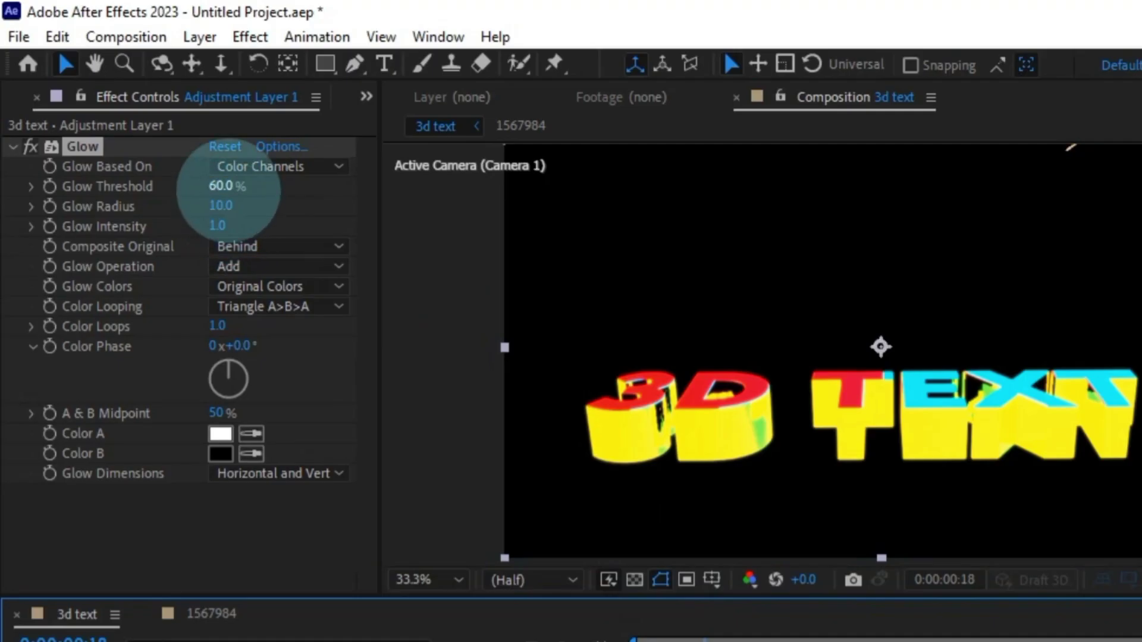
Keep Glow Based On as Color Channels and raise Glow Radius to 50.
left_click(268, 167)
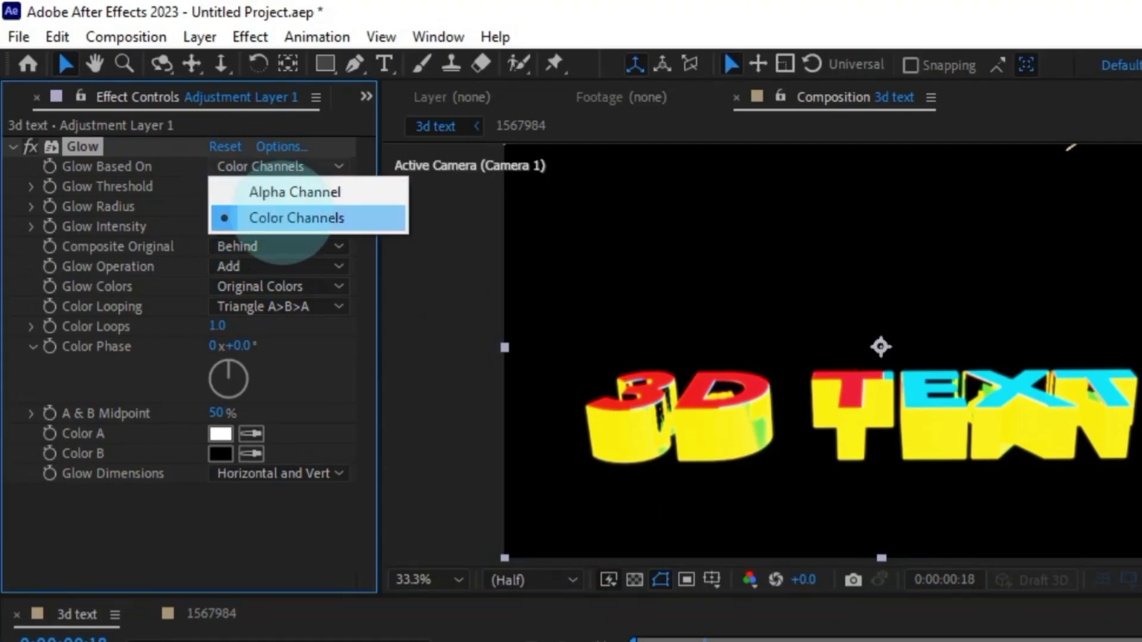
left_click(288, 218)
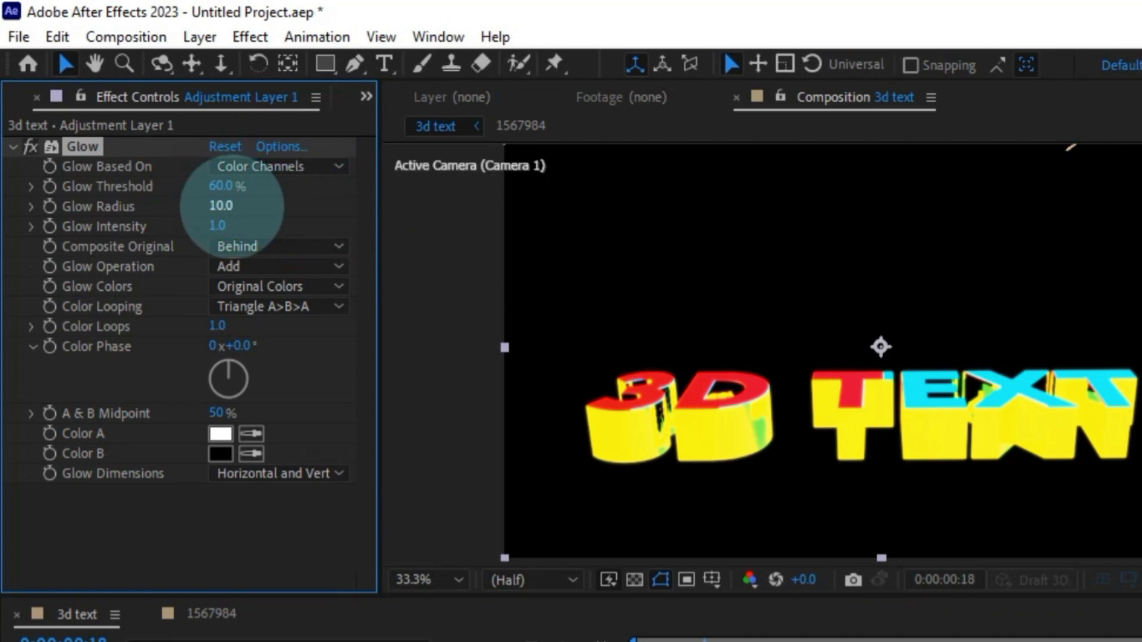
left_click_drag(246, 208, 274, 207)
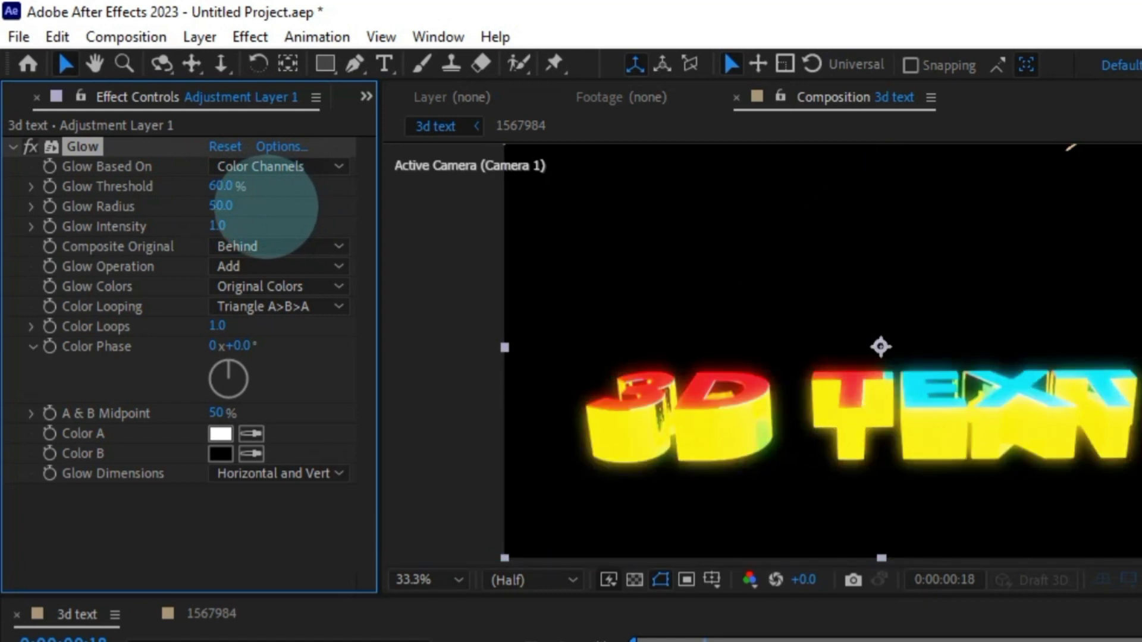
left_click(230, 208)
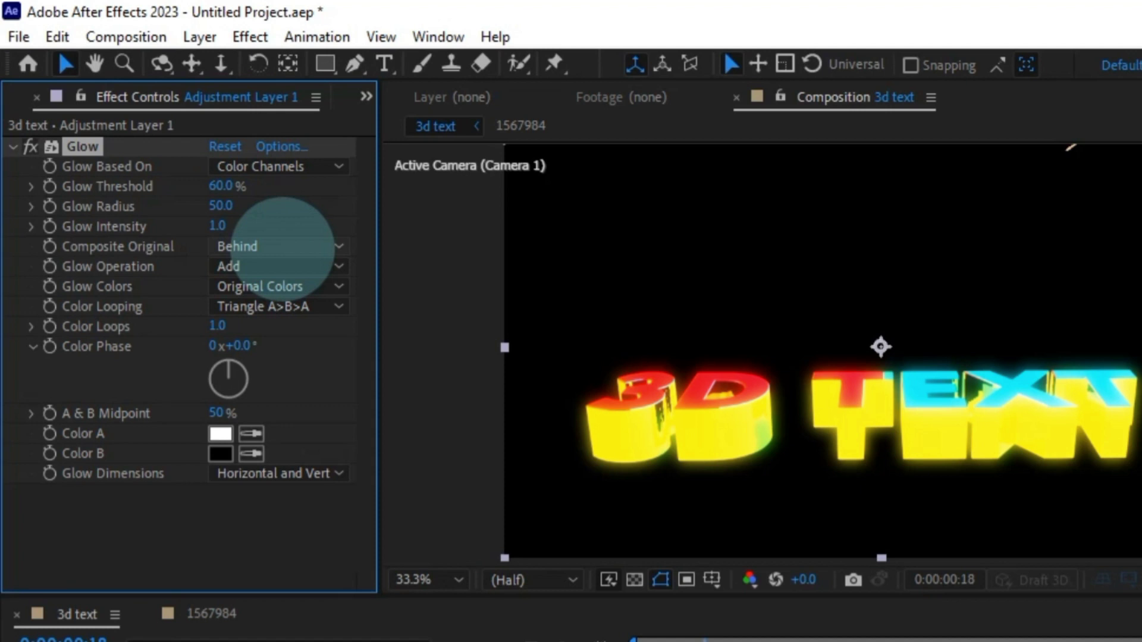
Keep Composite Original Behind and Glow Operation Add, set Color Looping to Sawtooth A>B, and preview.
left_click(283, 246)
left_click(270, 298)
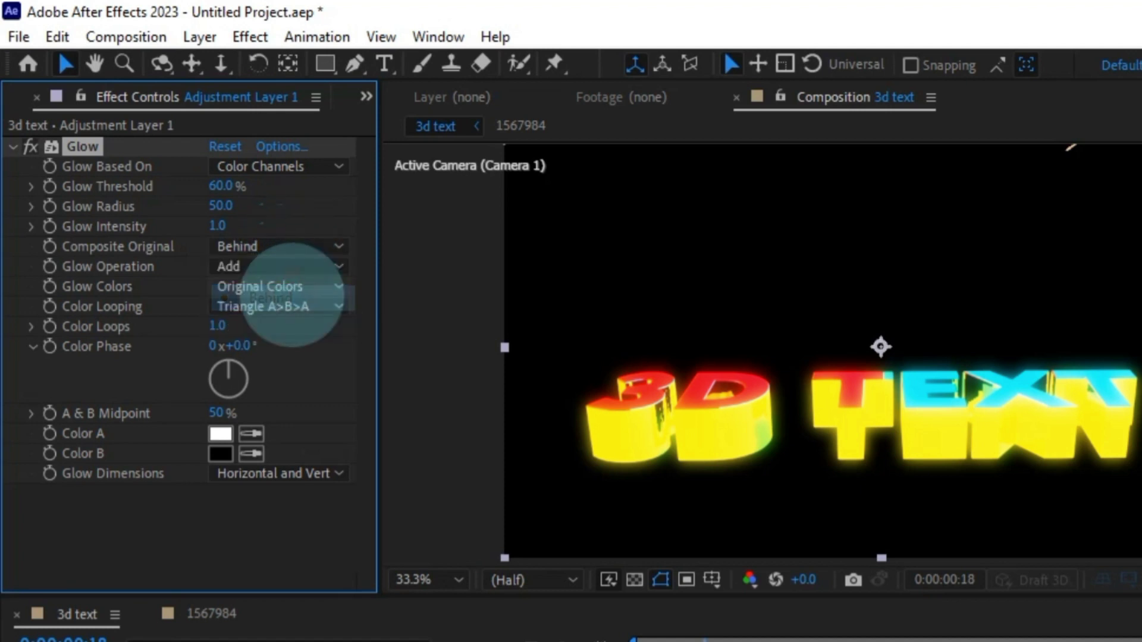
left_click(262, 269)
left_click(295, 280)
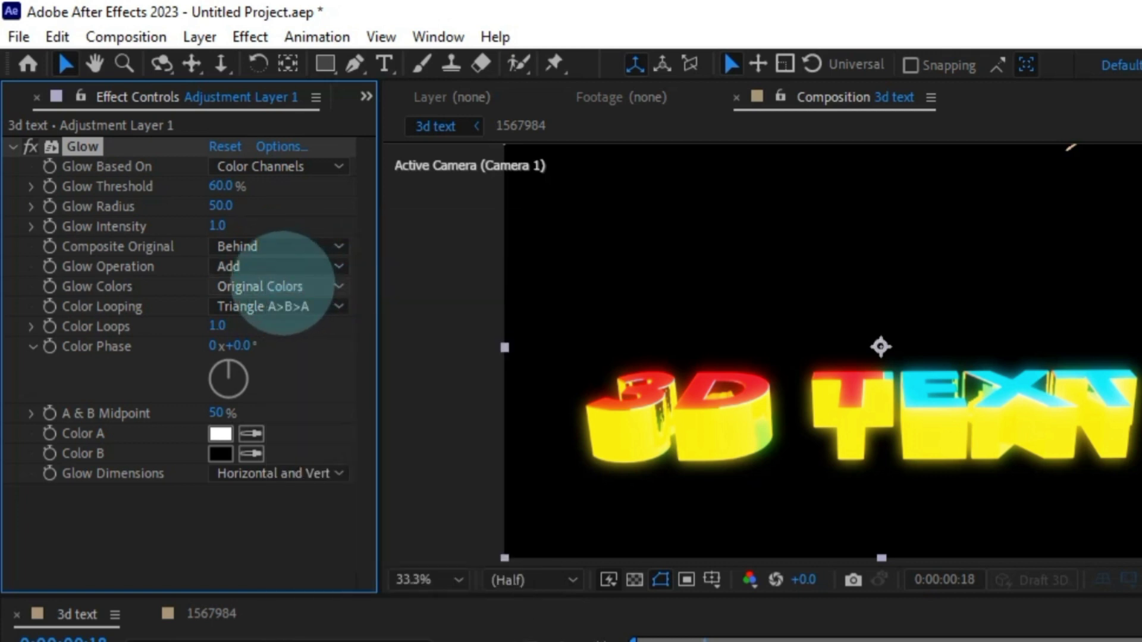
left_click(283, 304)
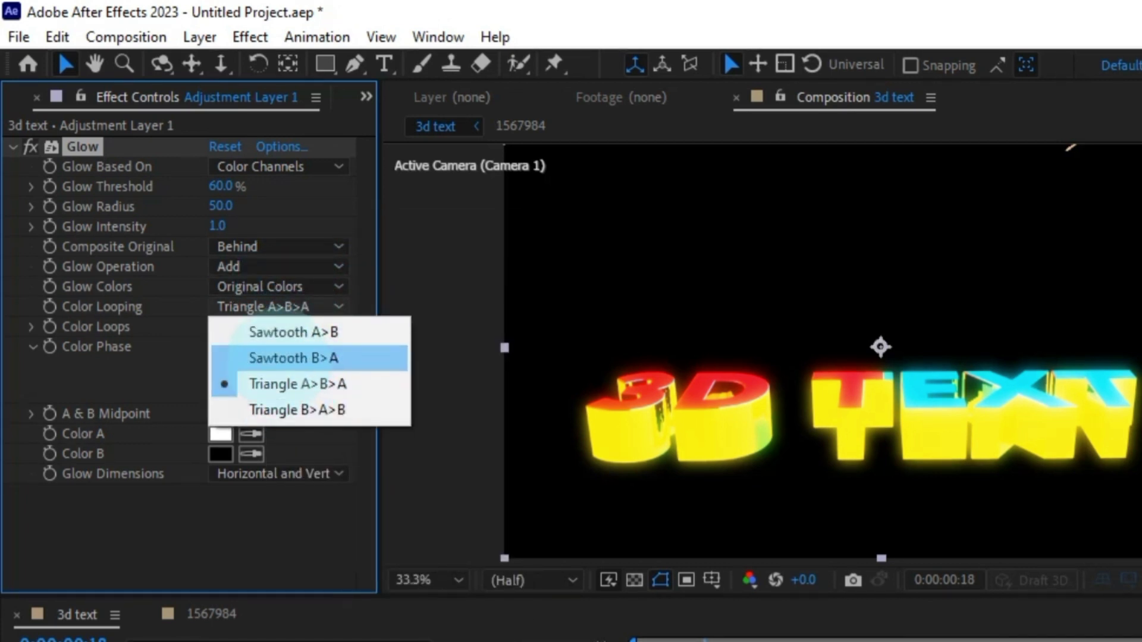
left_click(286, 332)
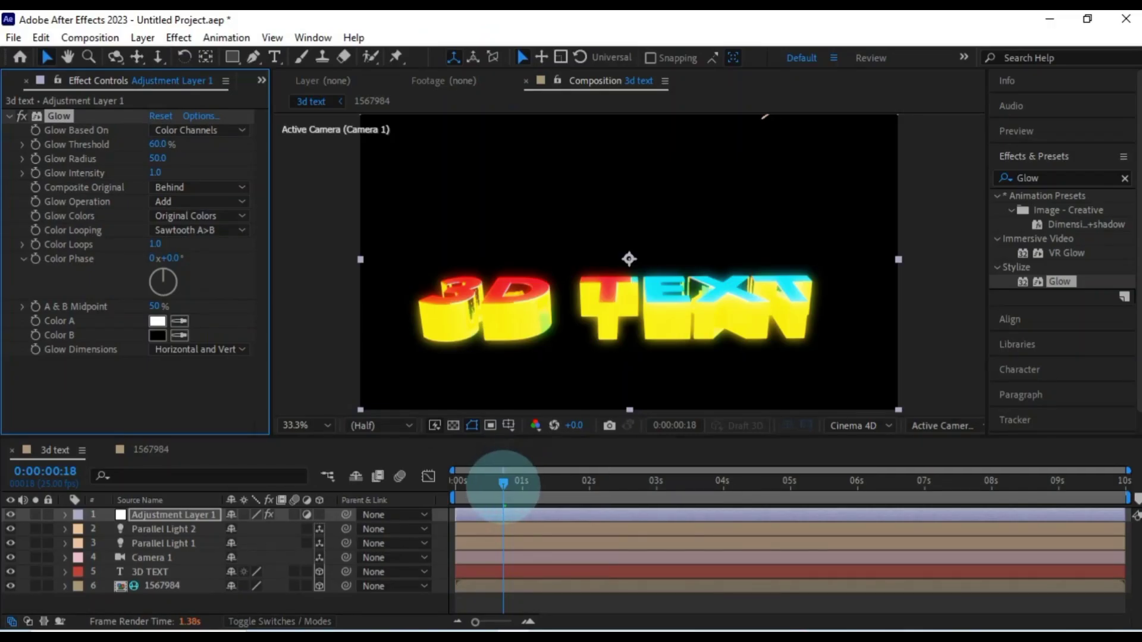
left_click_drag(502, 485, 456, 485)
key("space")
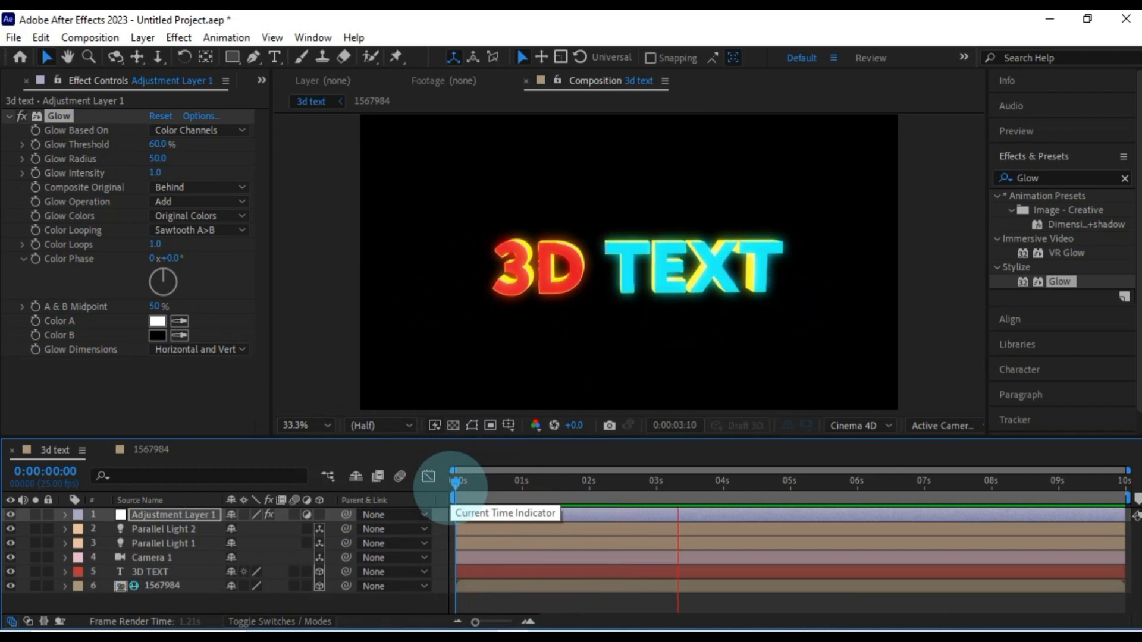
Stop the preview and show the Project panel instead of Effect Controls.
left_click(457, 482)
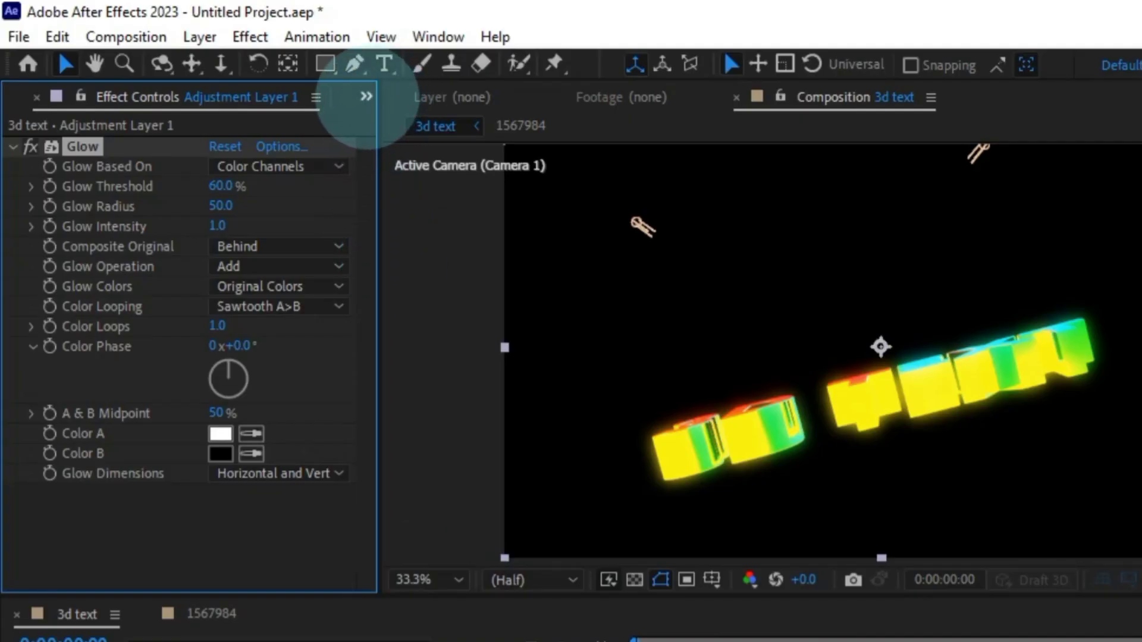
left_click(262, 81)
left_click(404, 125)
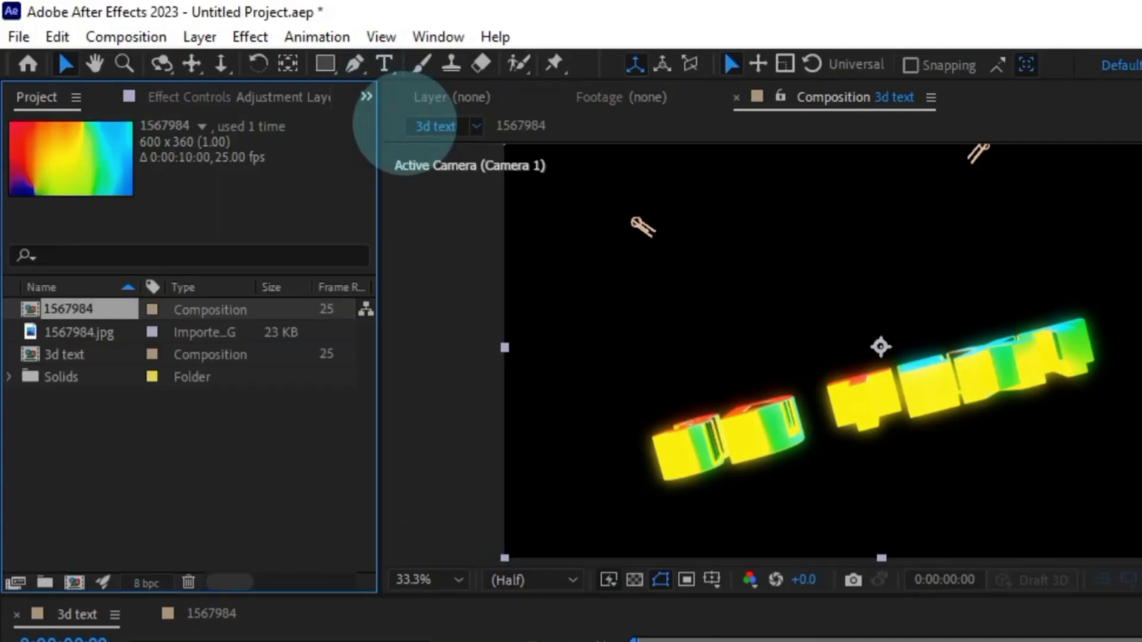
Import 1560546.jpg and create a new composition from it.
left_click(153, 426)
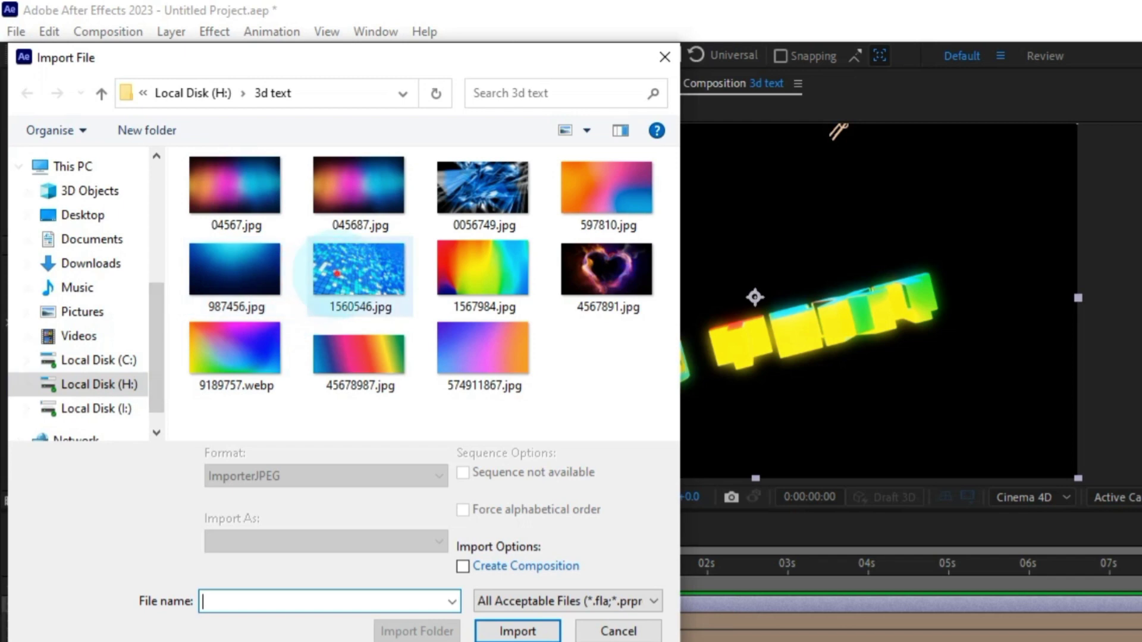
left_click(338, 274)
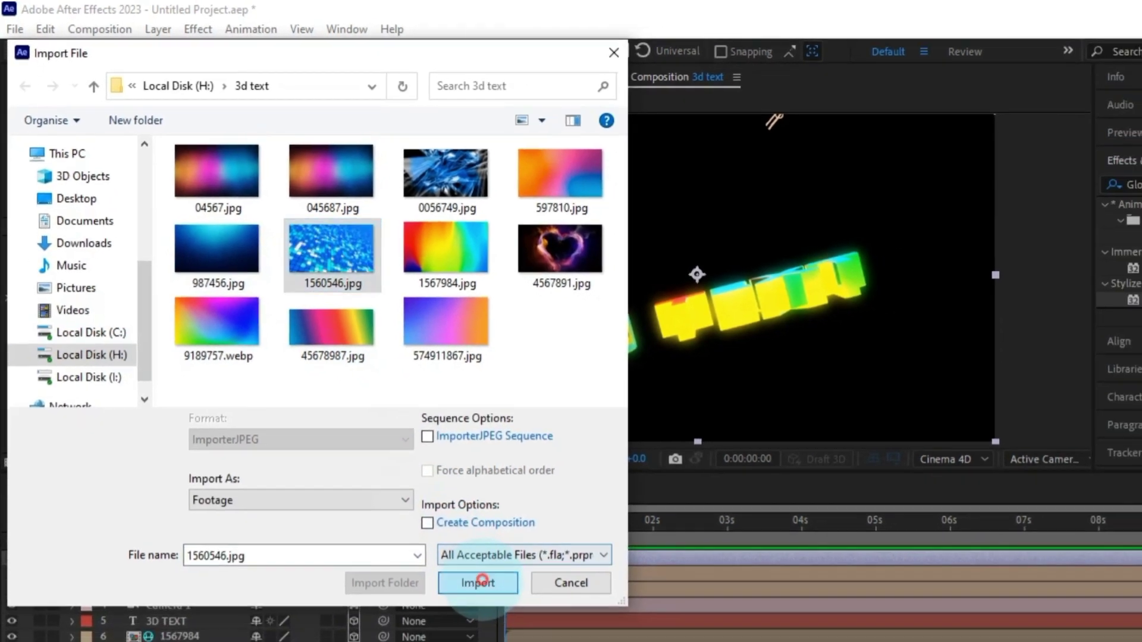
left_click(517, 632)
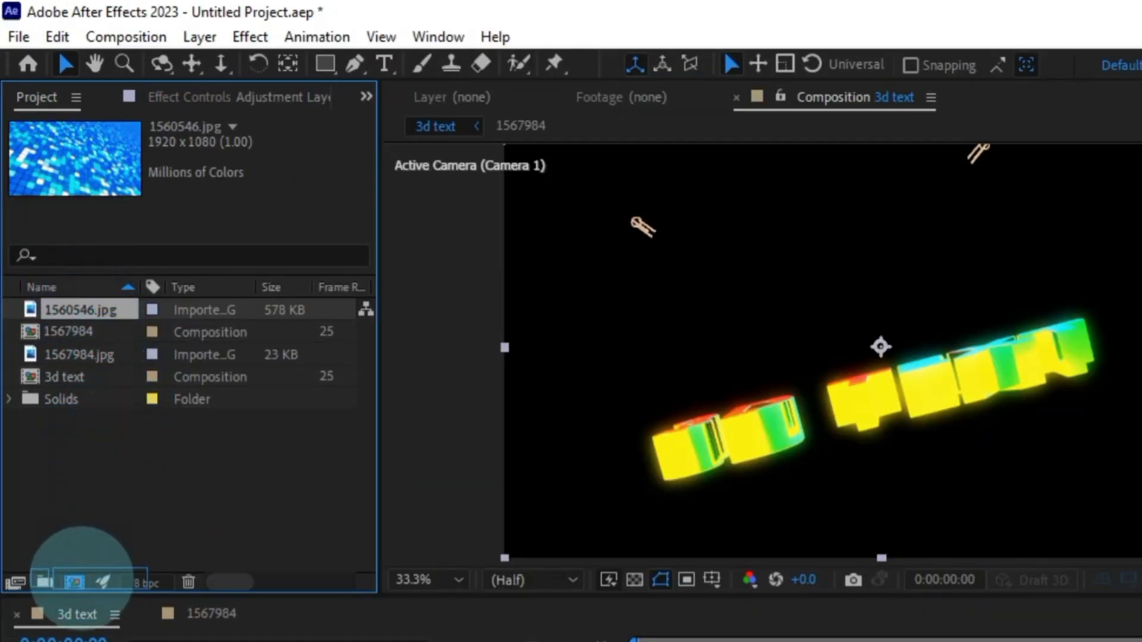
left_click(75, 583)
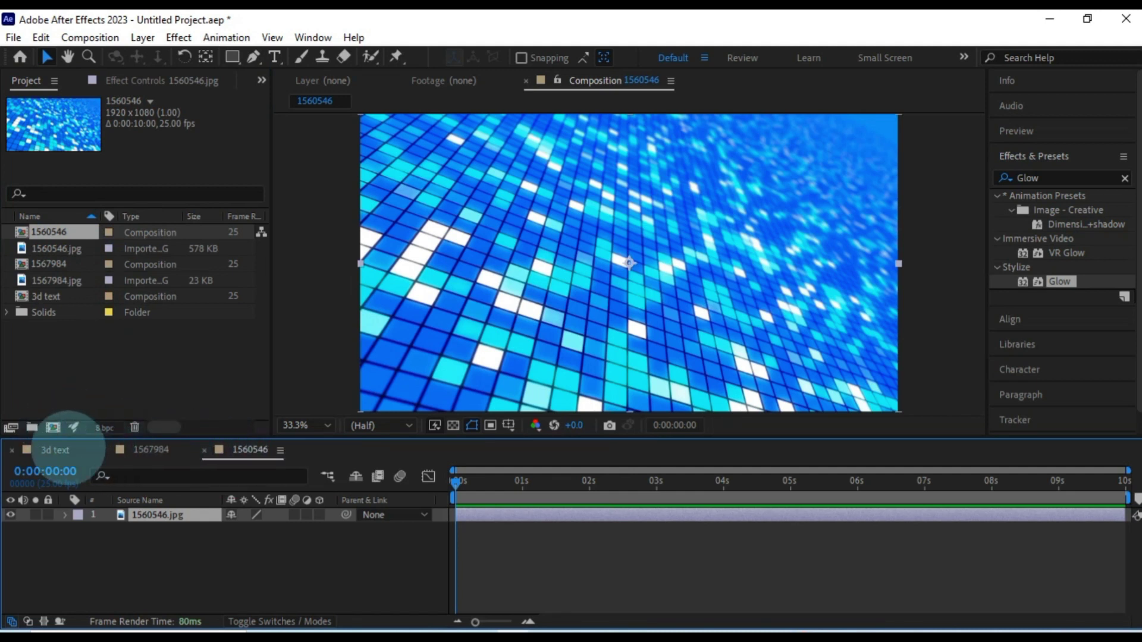
Add the 1560546 comp to the 3d text timeline and make it an Environment Layer.
left_click(59, 450)
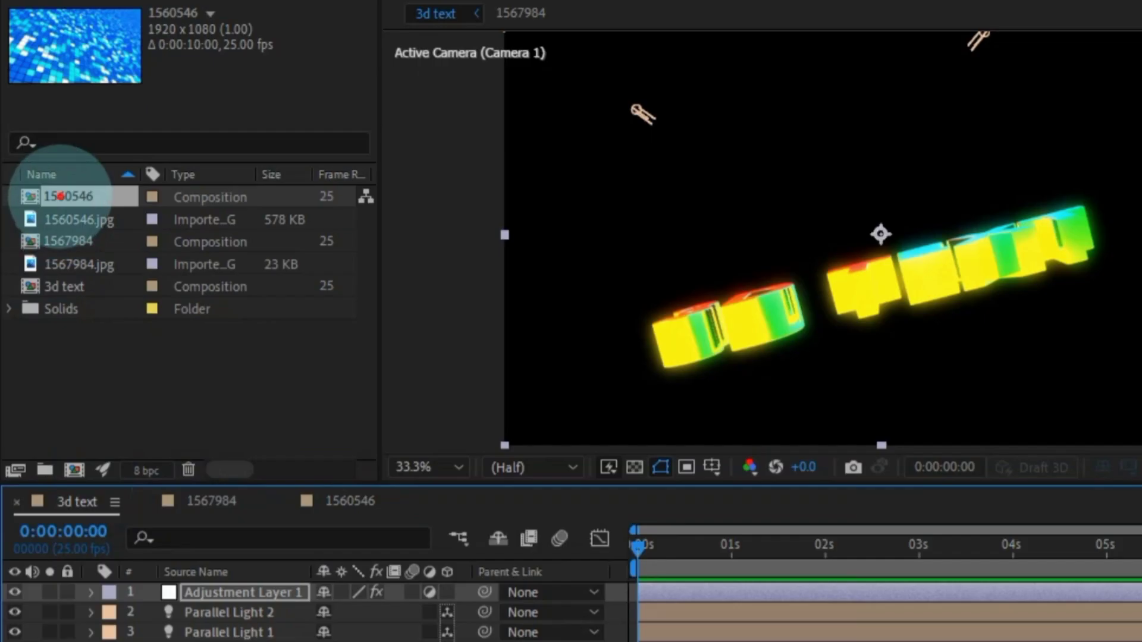
mouse_move(62, 196)
left_mouse_down()
mouse_move(382, 387)
mouse_move(669, 612)
mouse_move(671, 598)
left_mouse_up()
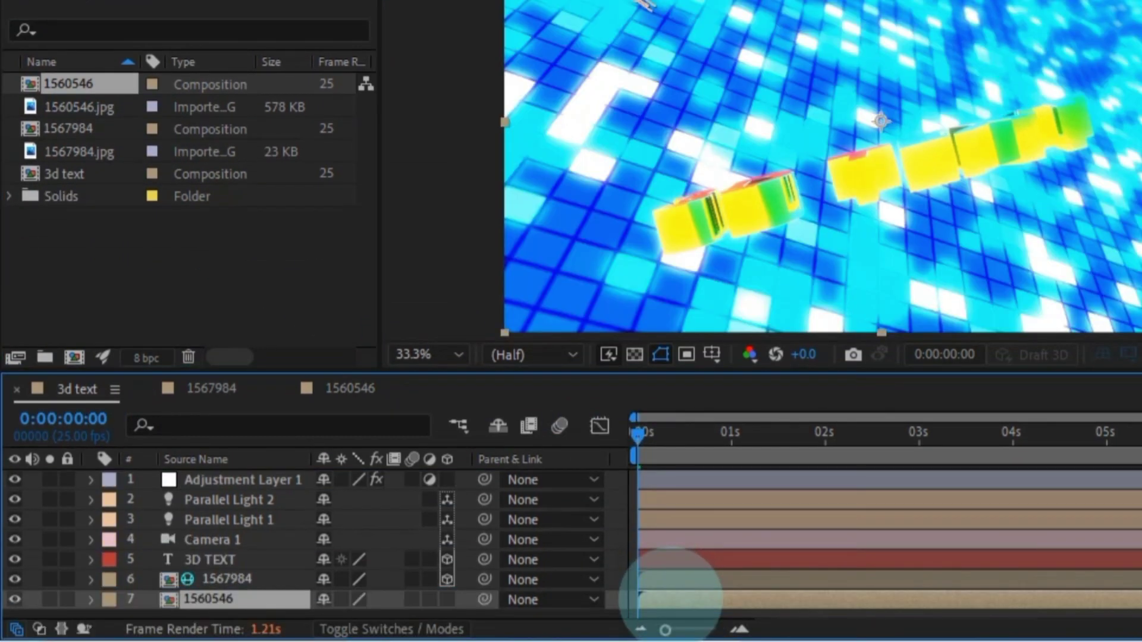
right_click(671, 598)
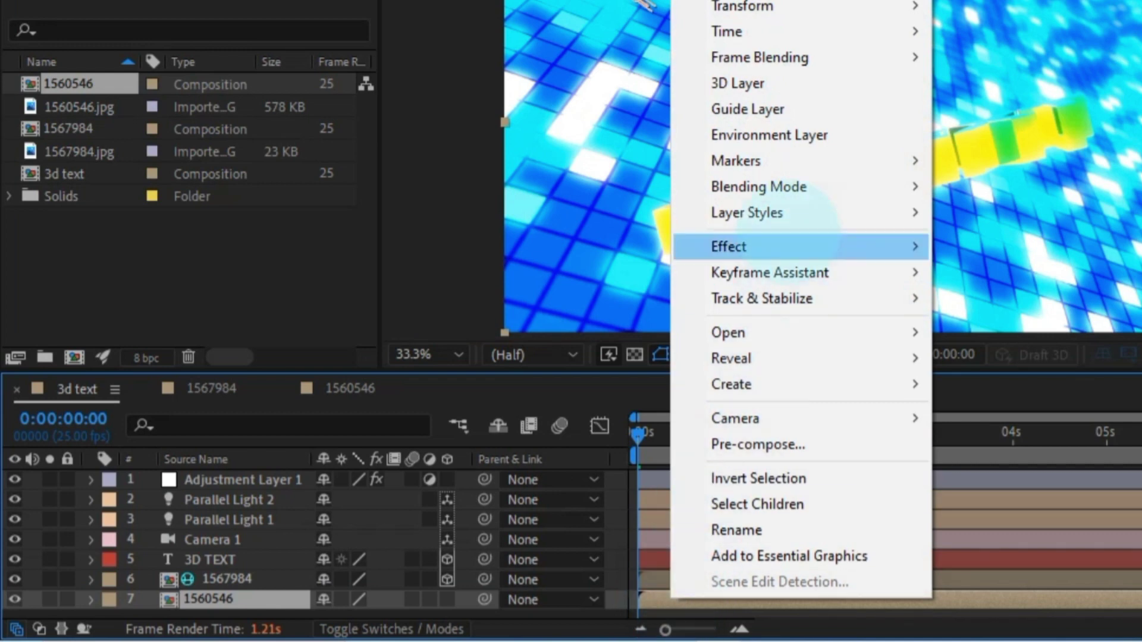
left_click(863, 133)
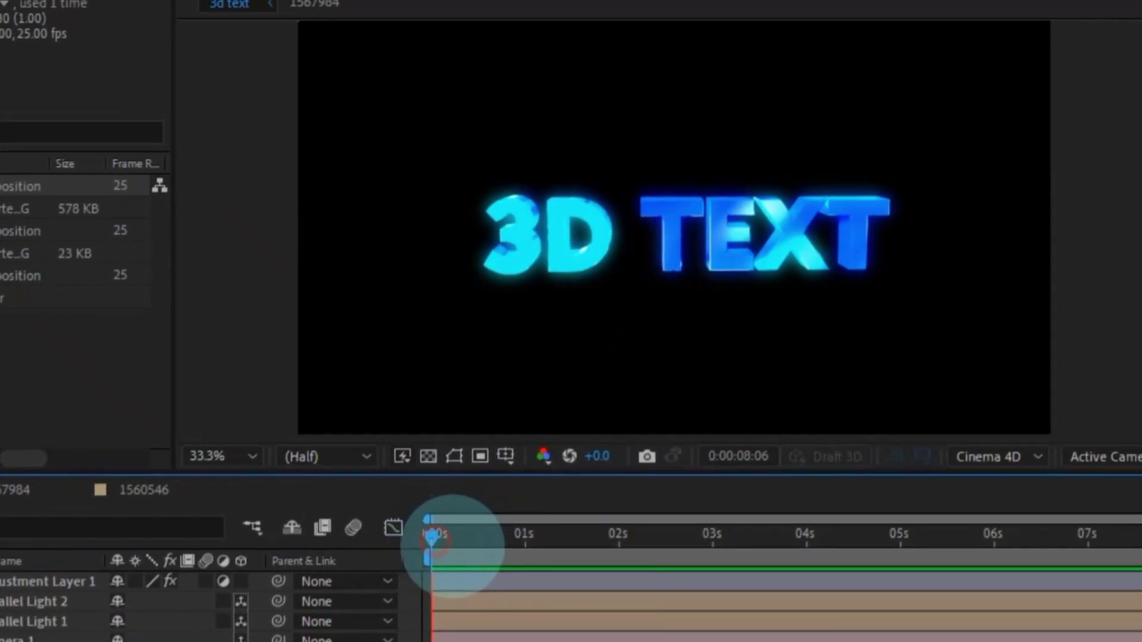
key("space")
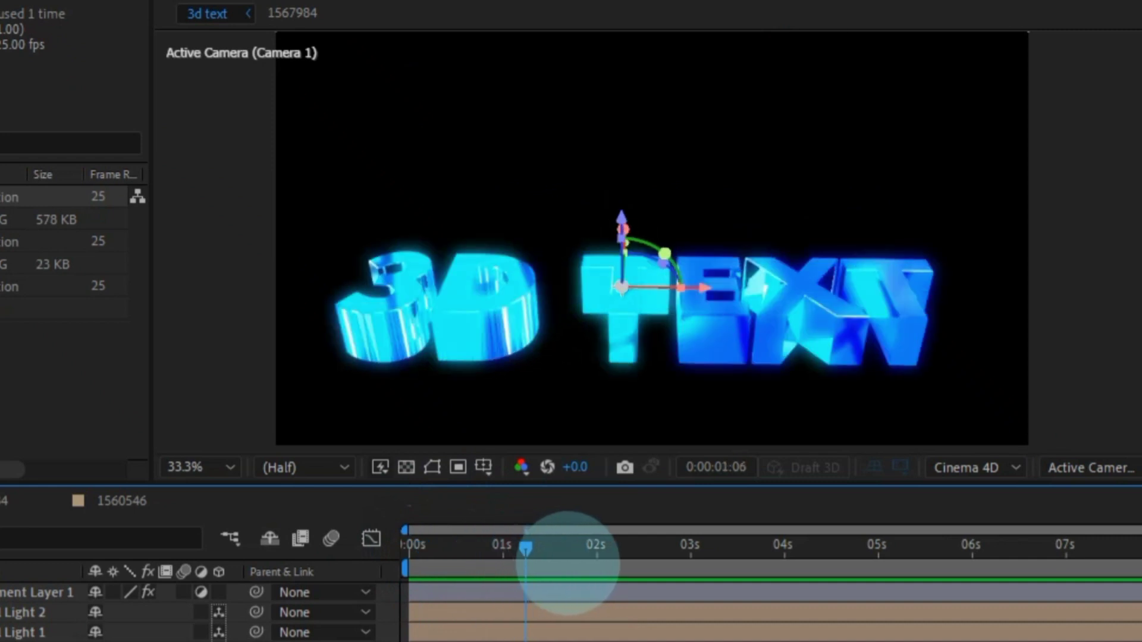
left_click(410, 546)
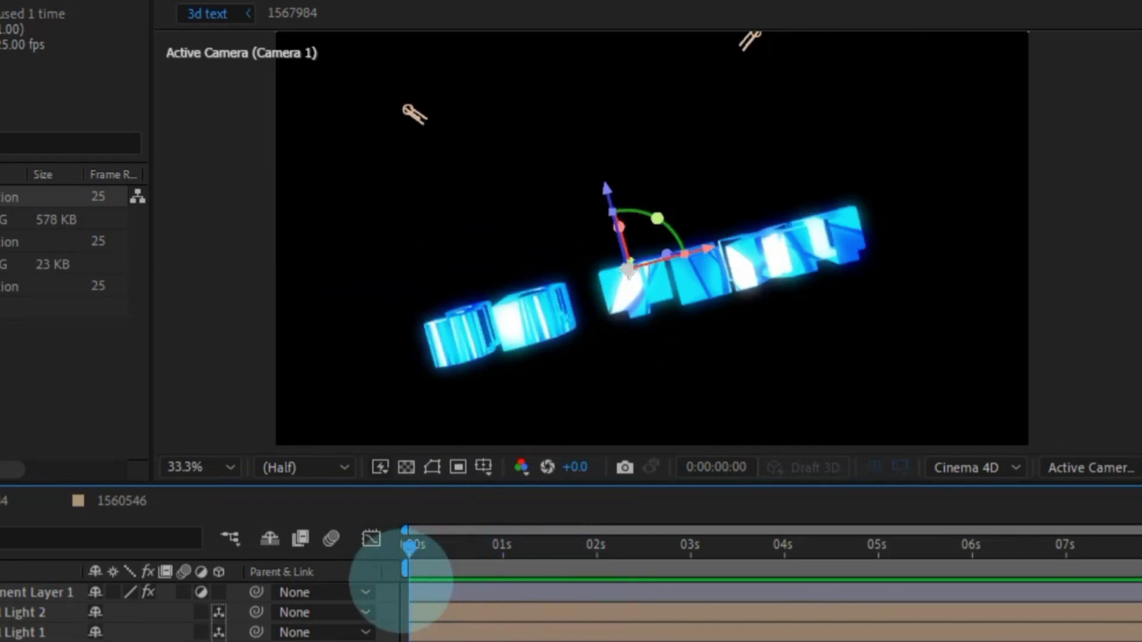
key("space")
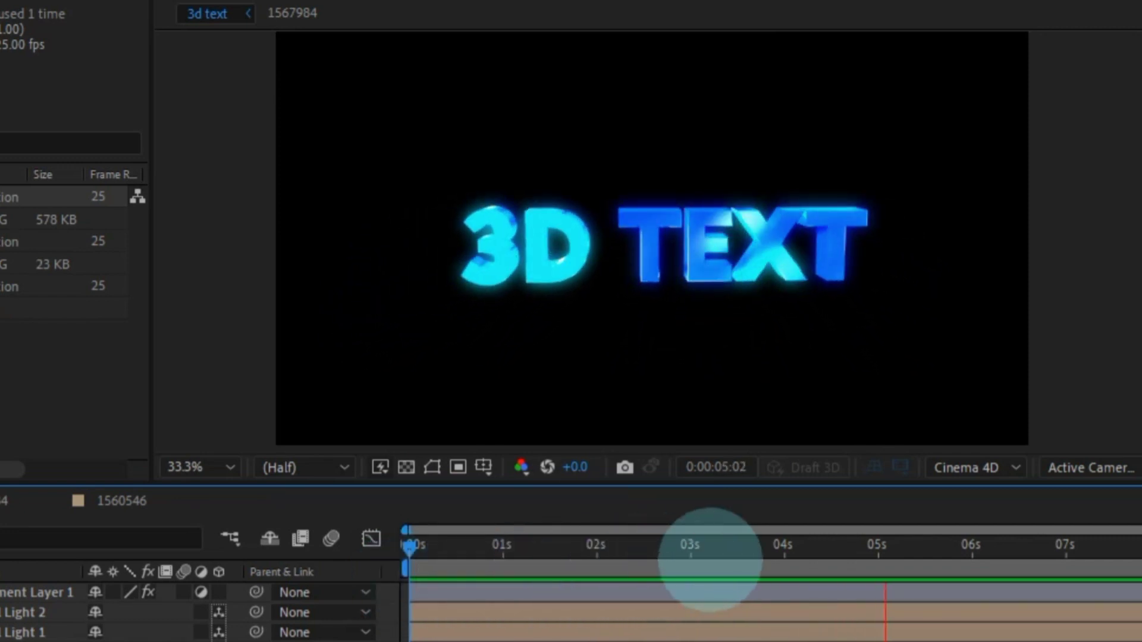
left_click(952, 547)
left_click_drag(956, 560, 390, 580)
key("space")
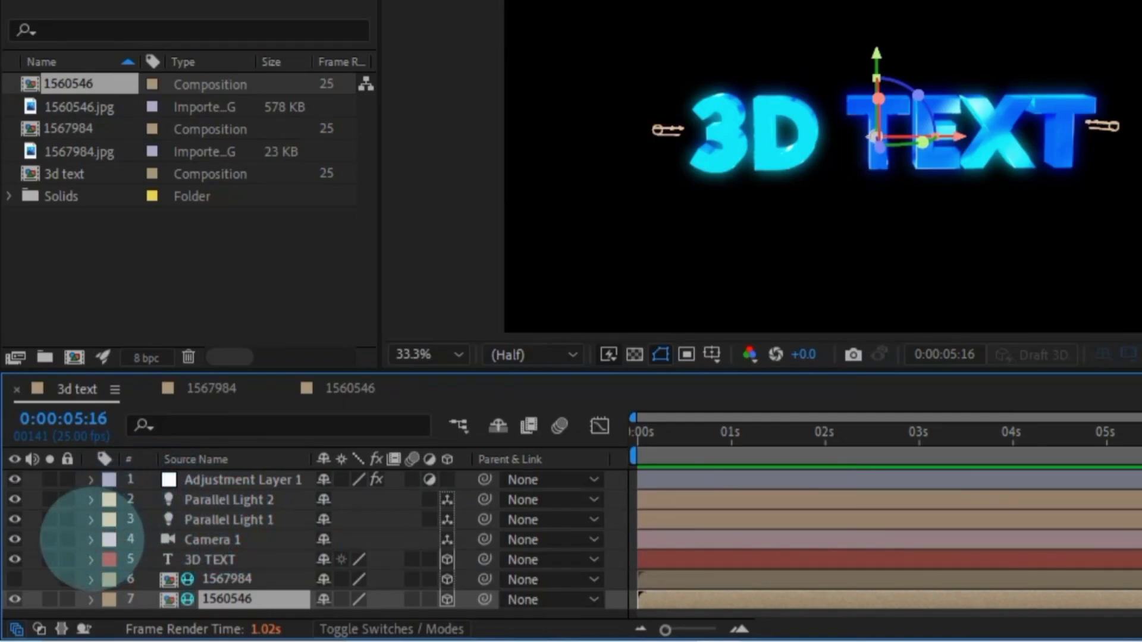
Apply Easy Ease to Camera 1's Position and Point of Interest keyframes.
left_click(92, 539)
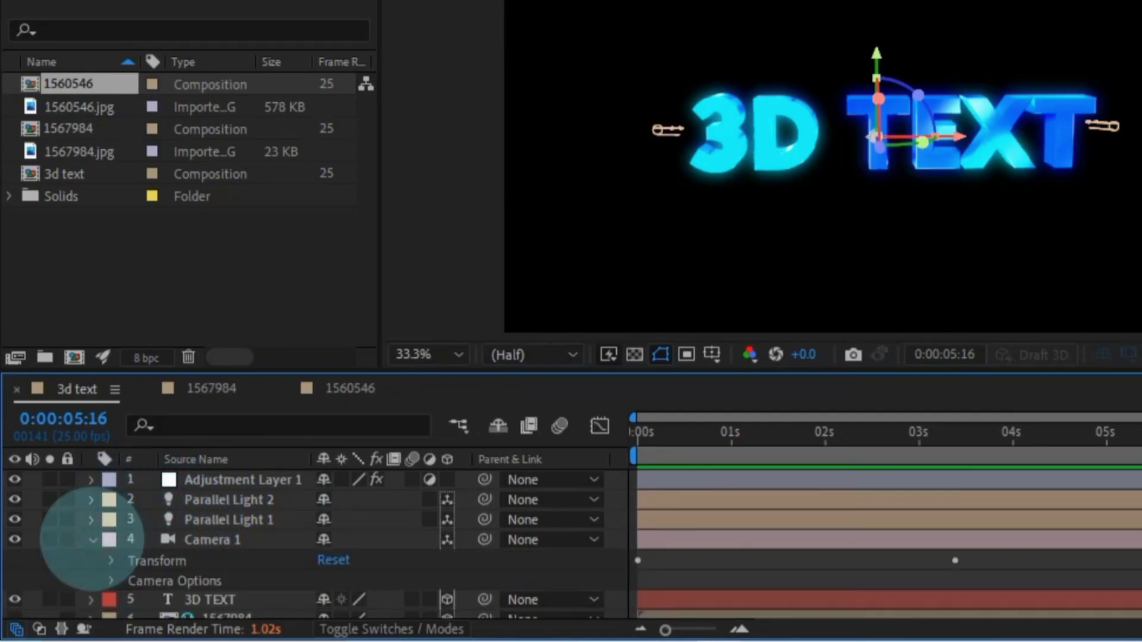
left_click(111, 561)
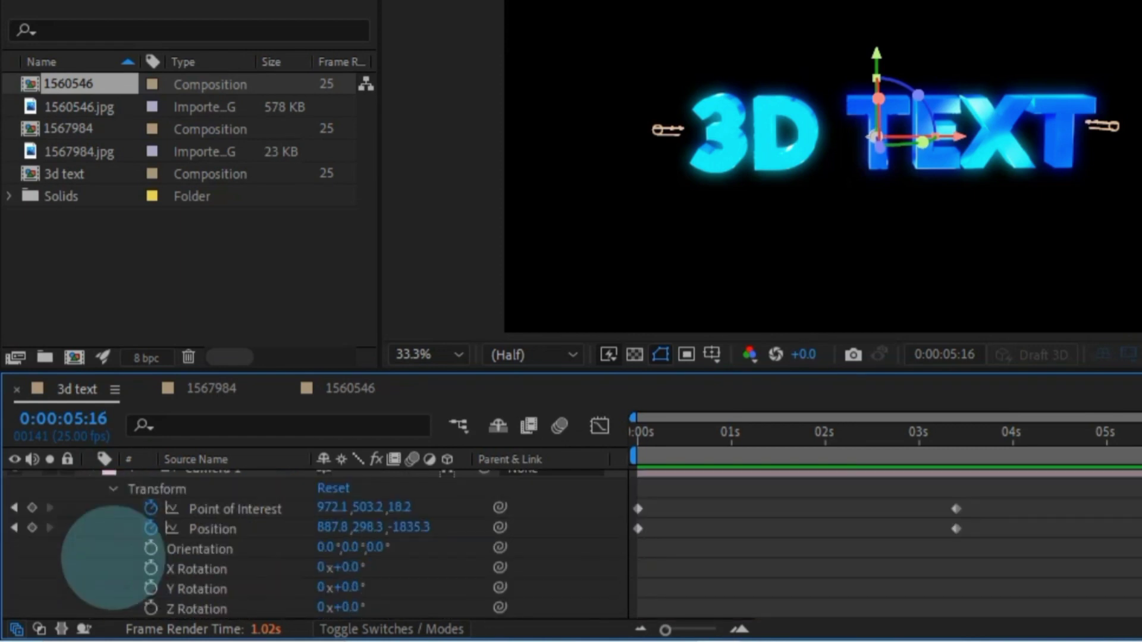
left_click_drag(982, 504, 630, 542)
right_click(803, 508)
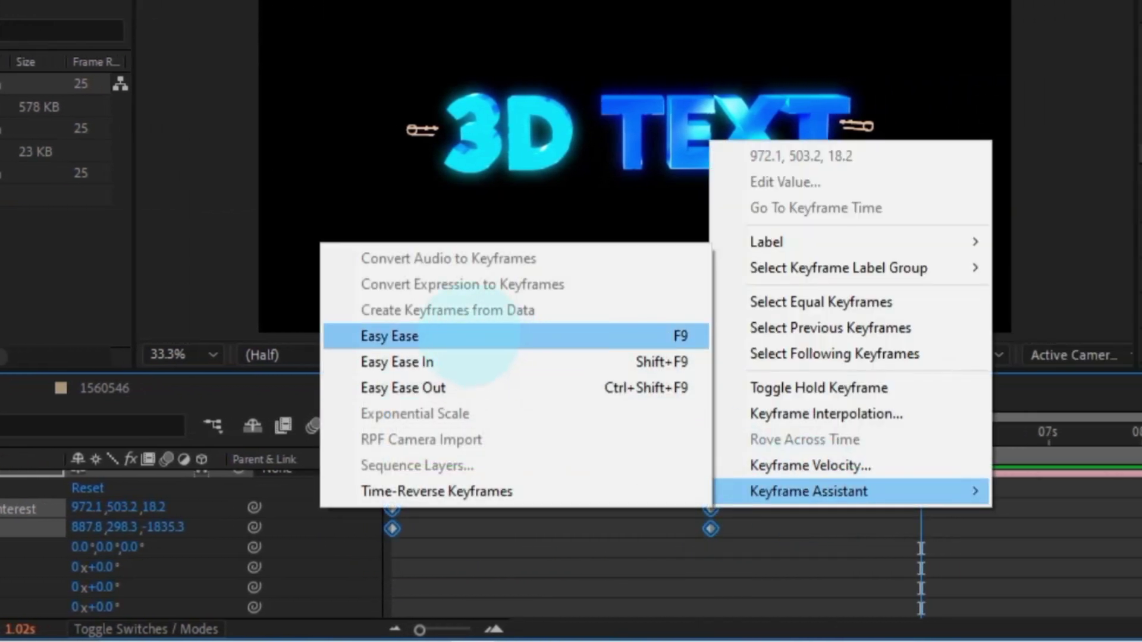
left_click(471, 336)
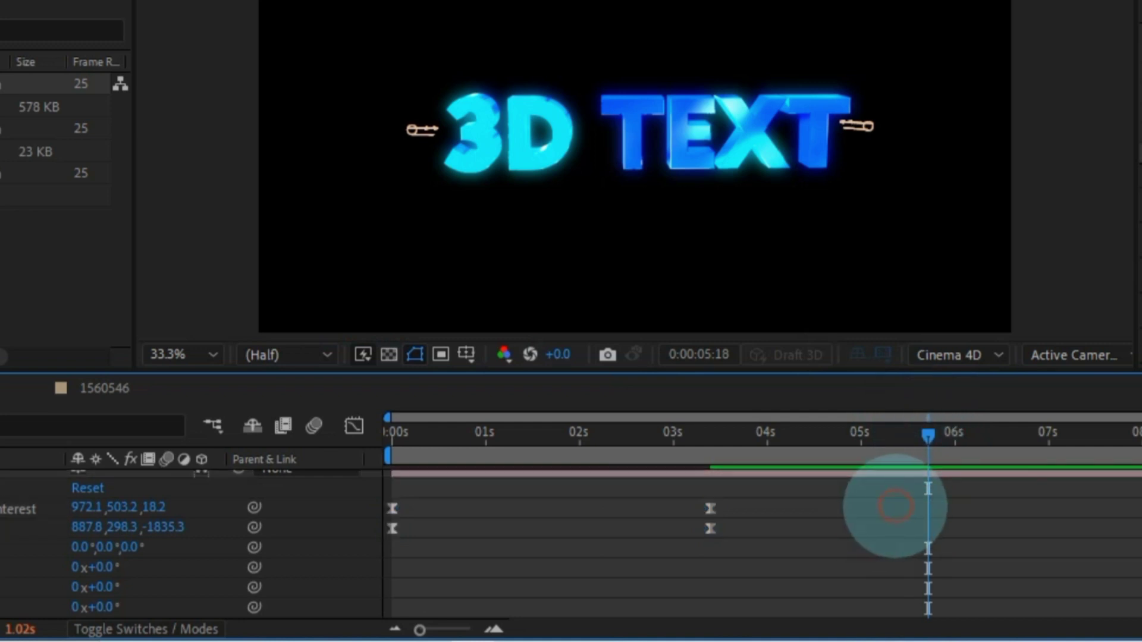
Orbit Camera 1 at 0:00:05:18 to add an off-axis third keyframe, then scrub to review.
left_click_drag(790, 252, 701, 131)
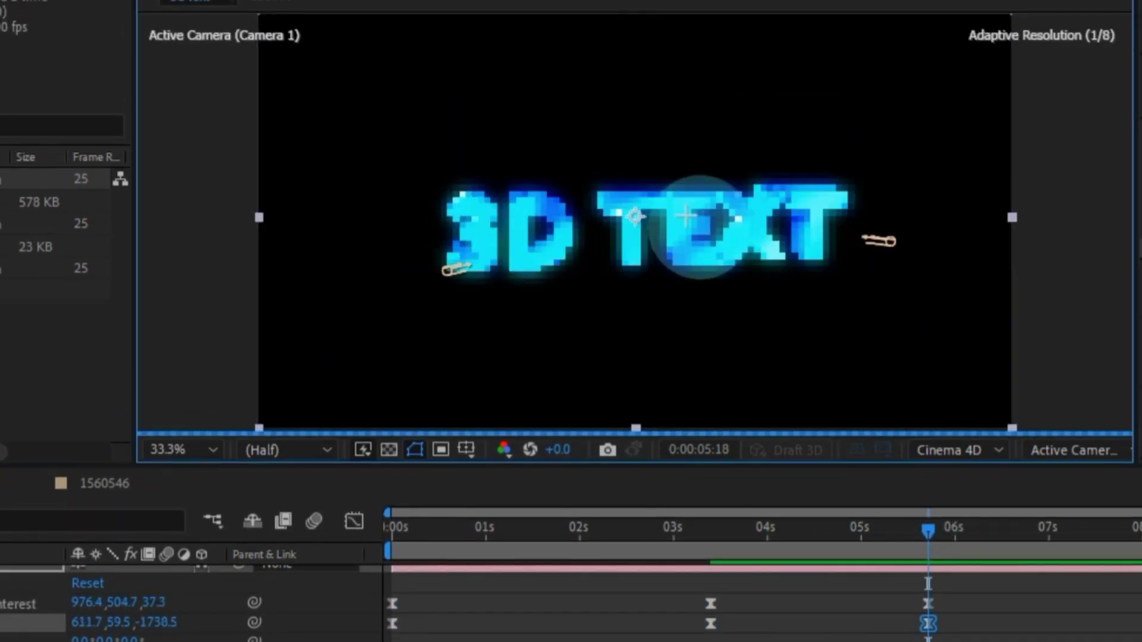
left_click_drag(700, 228, 630, 195)
left_click_drag(928, 529, 694, 530)
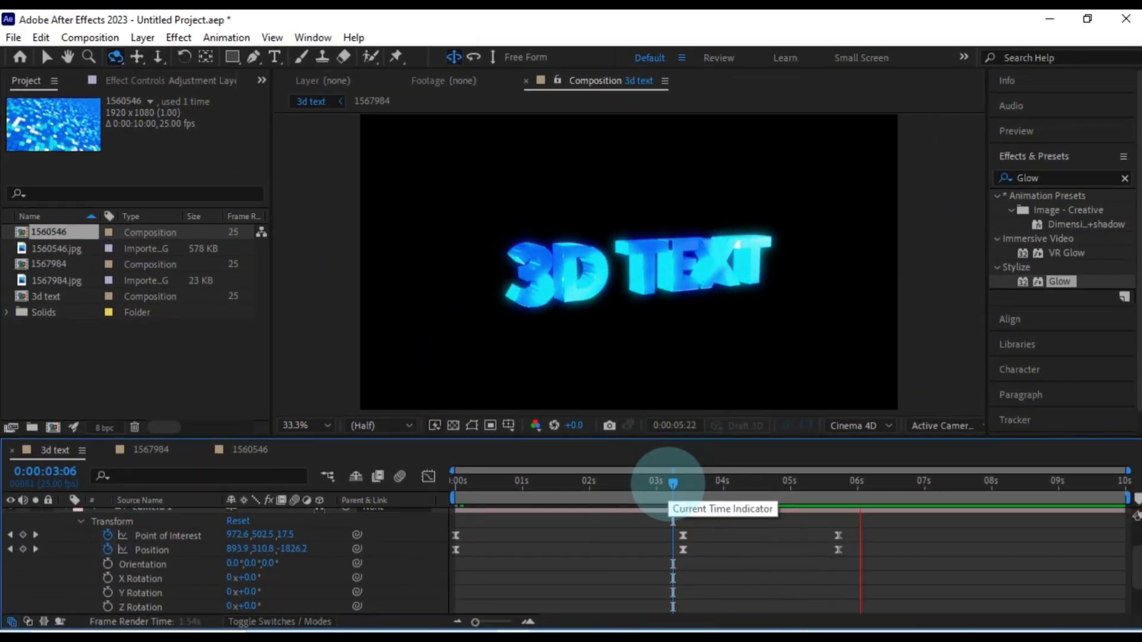
left_click_drag(898, 488, 534, 485)
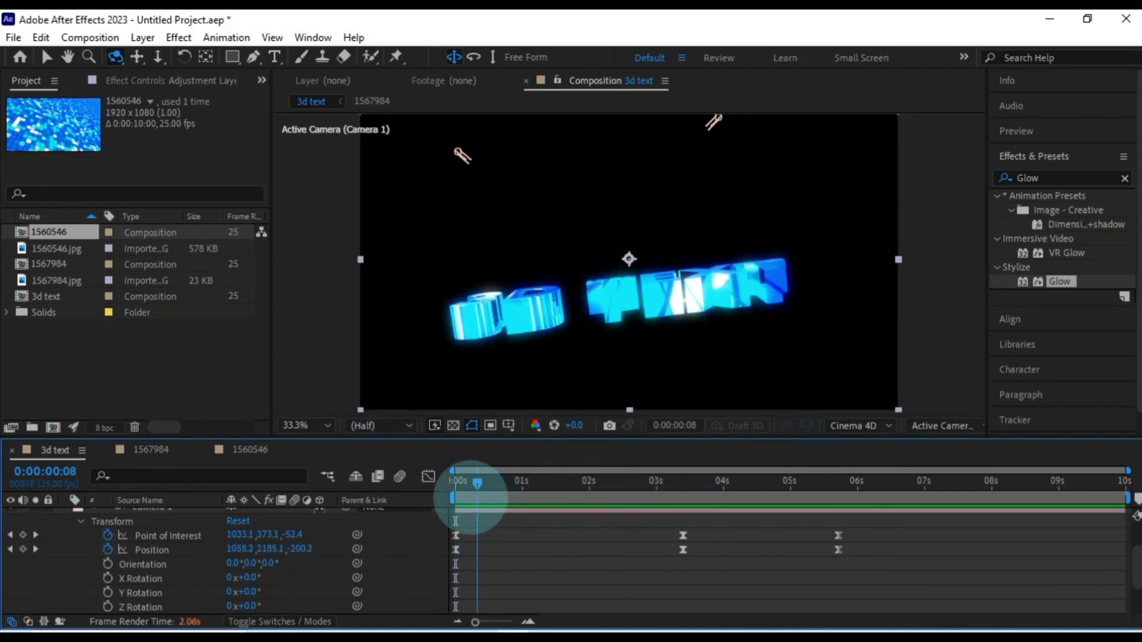